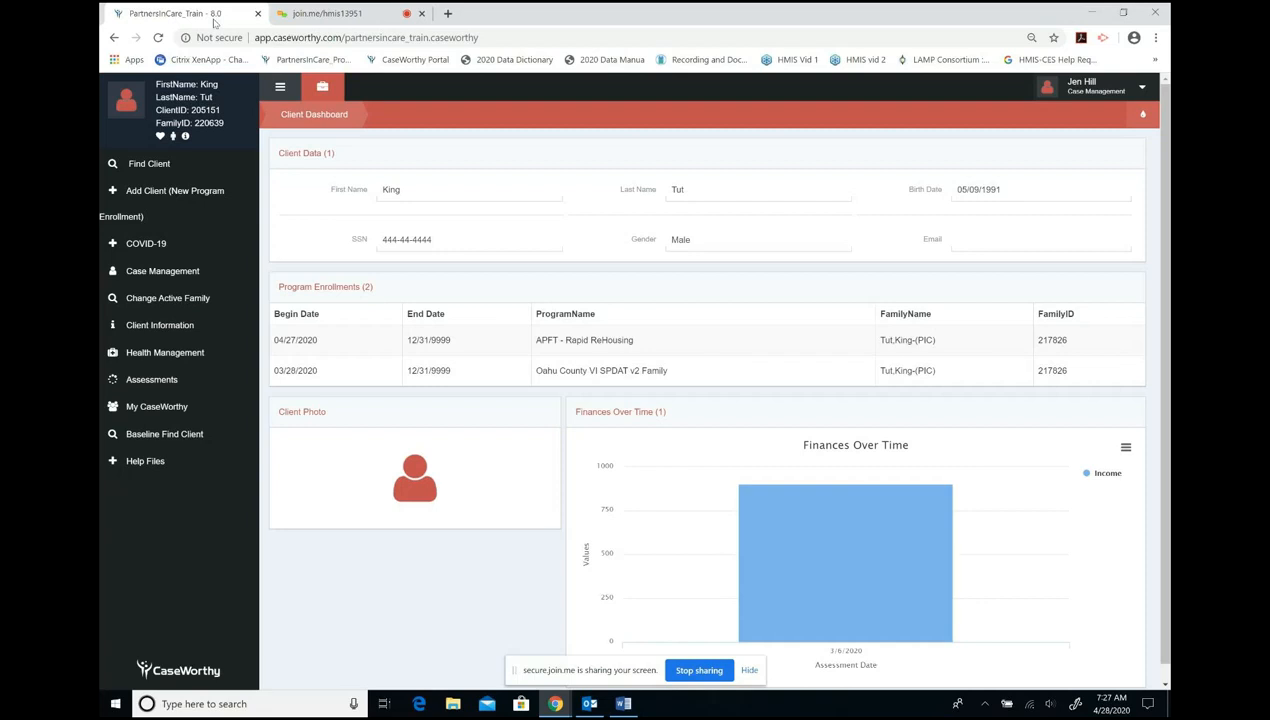
- Review the household list in the Word document, return to CaseWorthy and change the client's active family to the one marked (PIC)
left_click(623, 703)
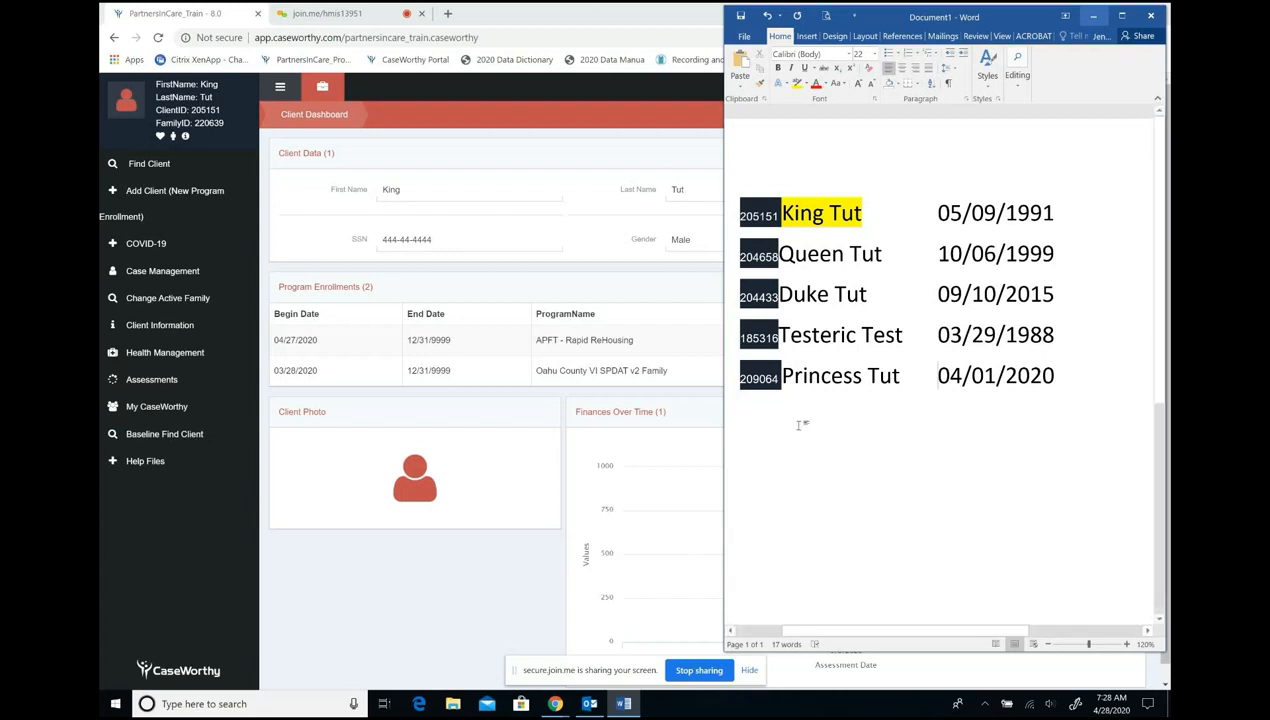
left_click(362, 604)
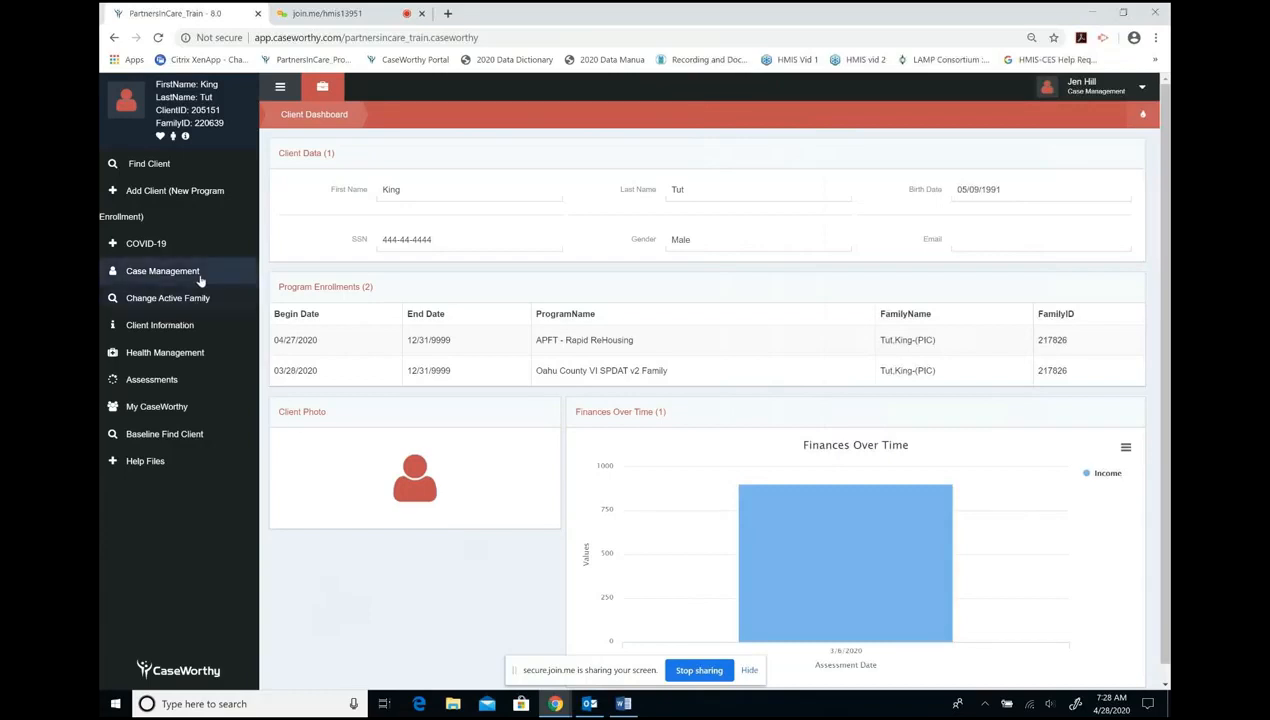
double_click(209, 124)
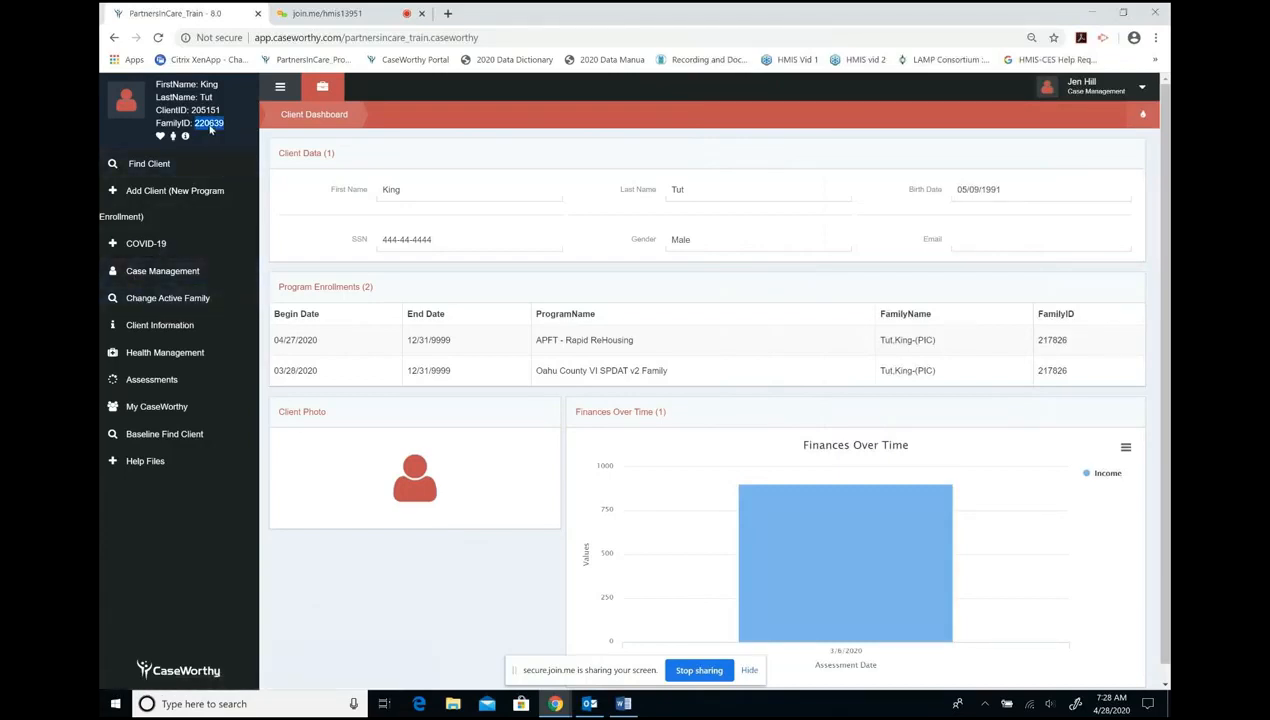
left_click(155, 302)
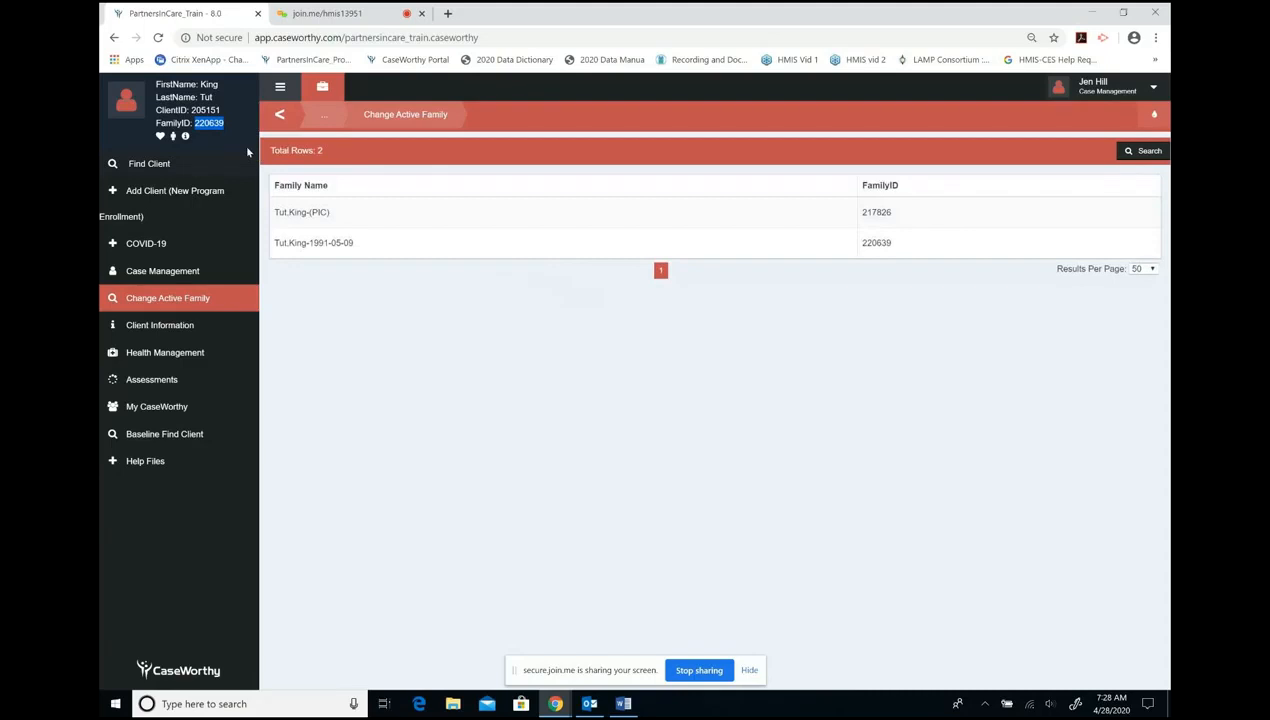
left_click(502, 212)
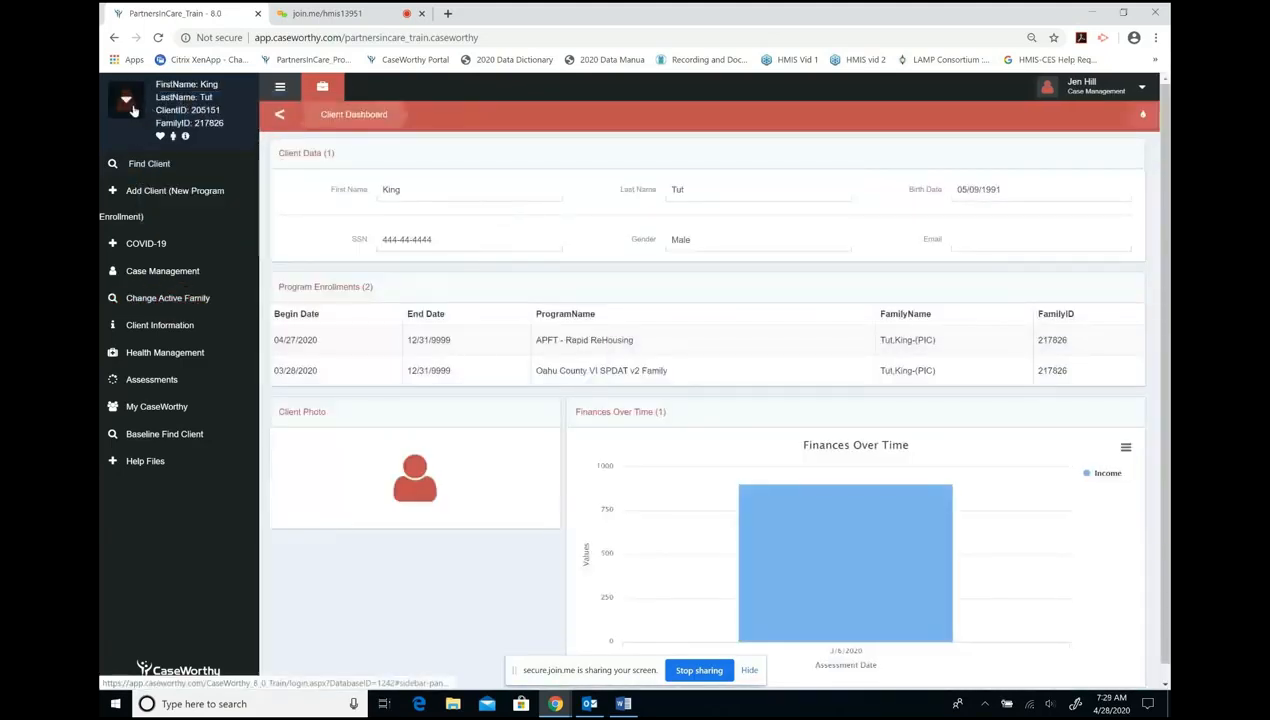
- View the active family's members and examine the status of the head of household's APFT - Rapid ReHousing enrollment
left_click(160, 108)
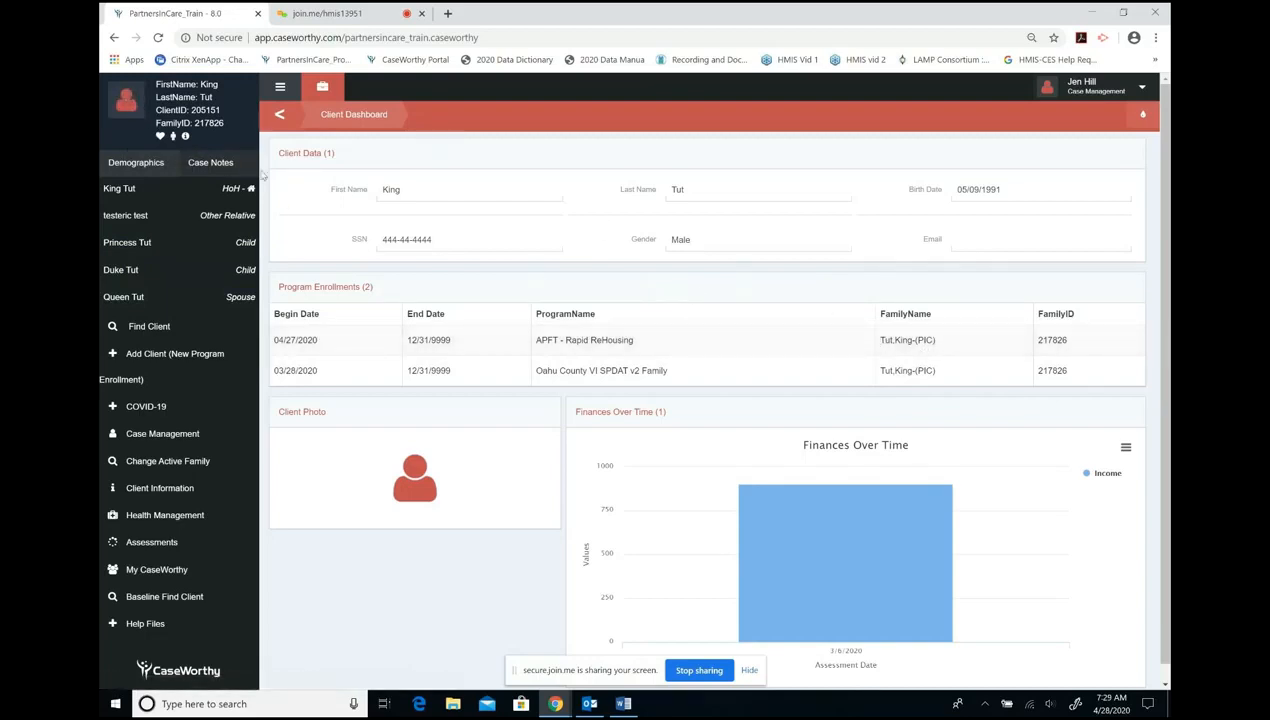
left_click(125, 100)
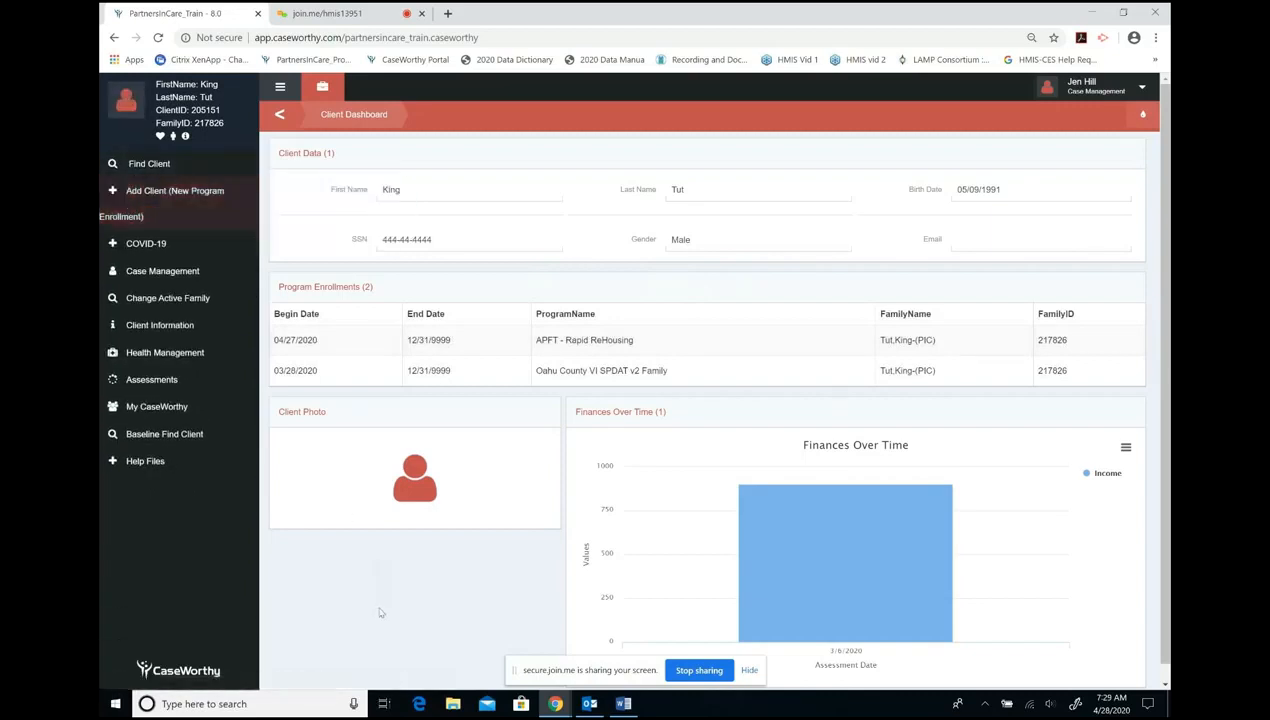
left_click(612, 350)
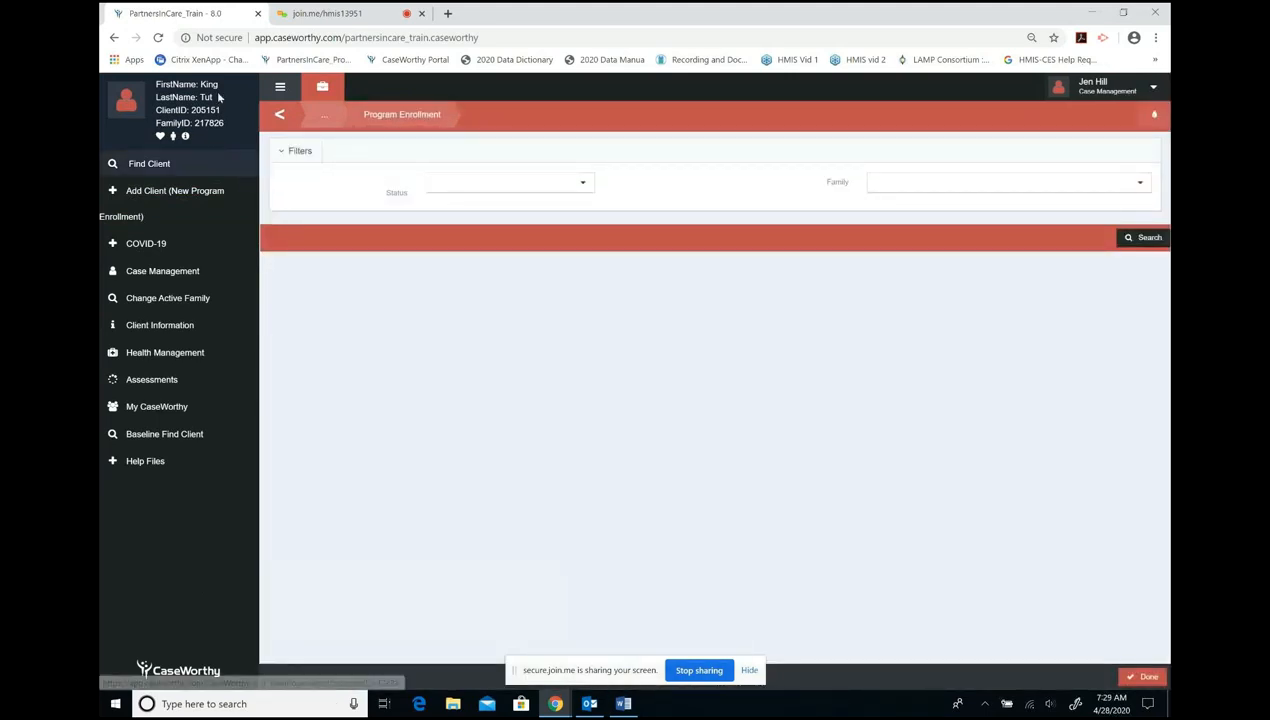
left_click_drag(612, 326, 714, 337)
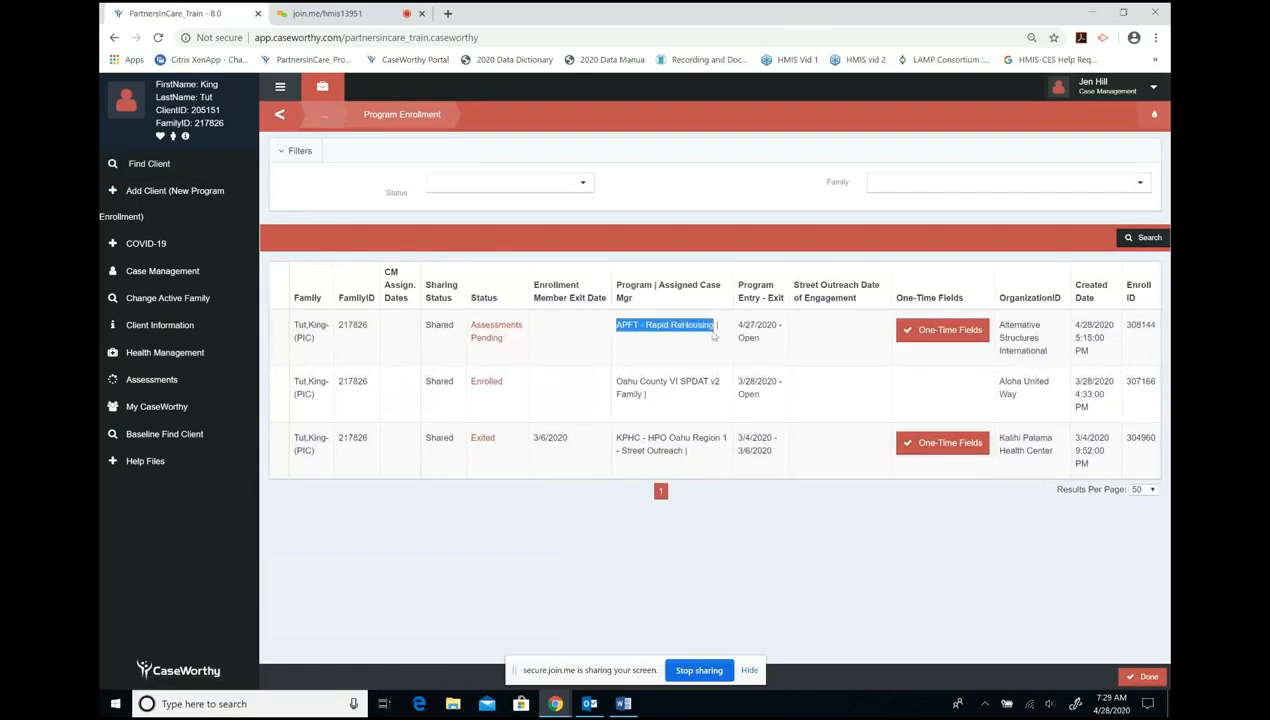
left_click_drag(524, 342, 462, 333)
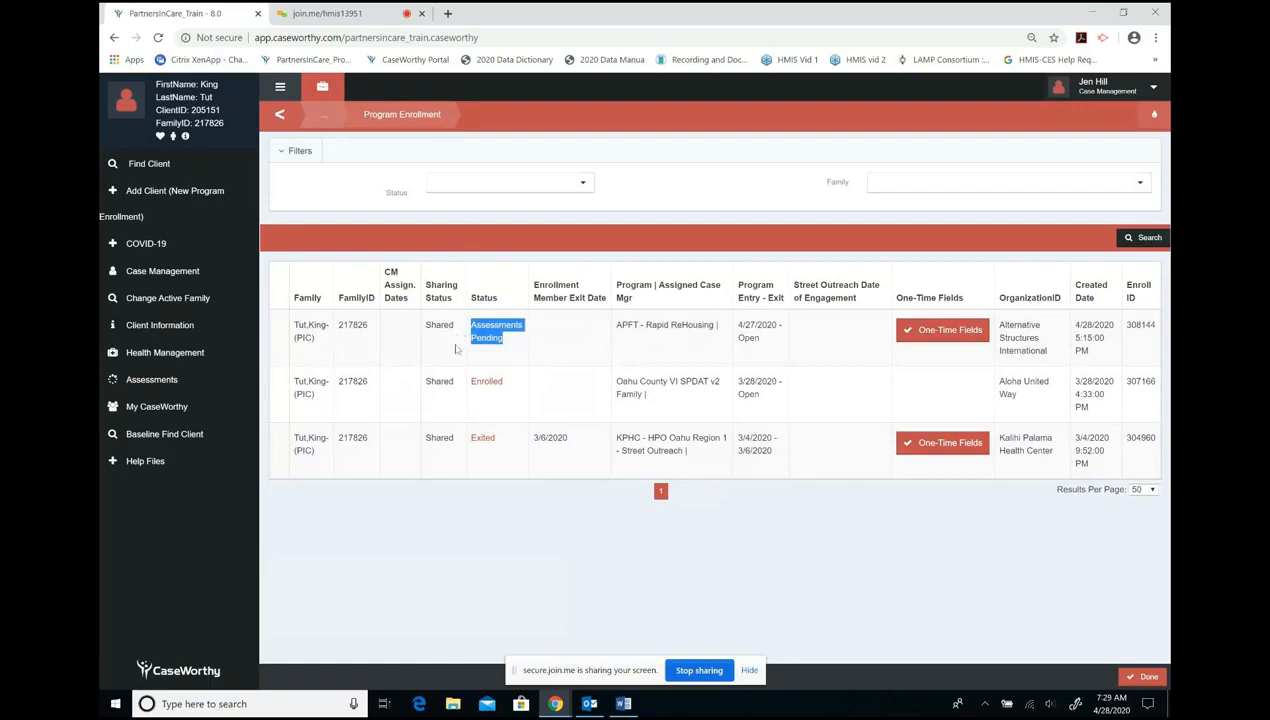
- Check the APFT - Rapid ReHousing enrollment on the other relative's record and on the older child's record
left_click(122, 113)
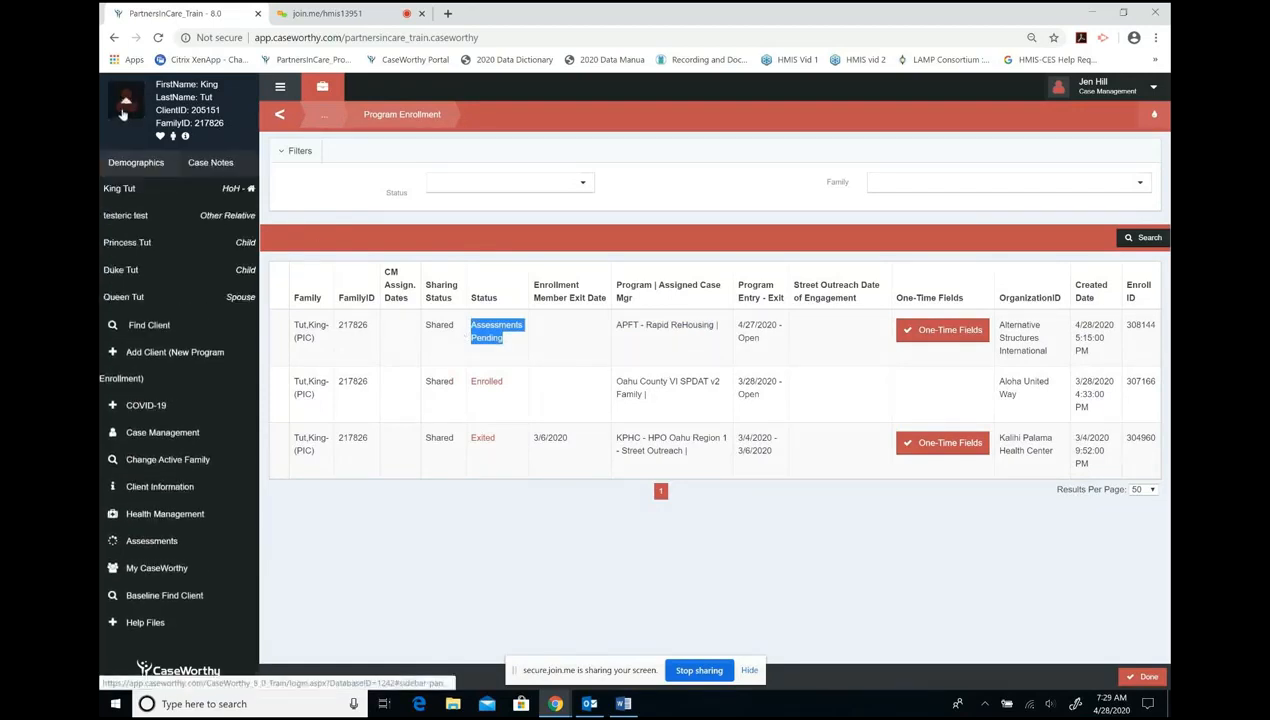
left_click(125, 215)
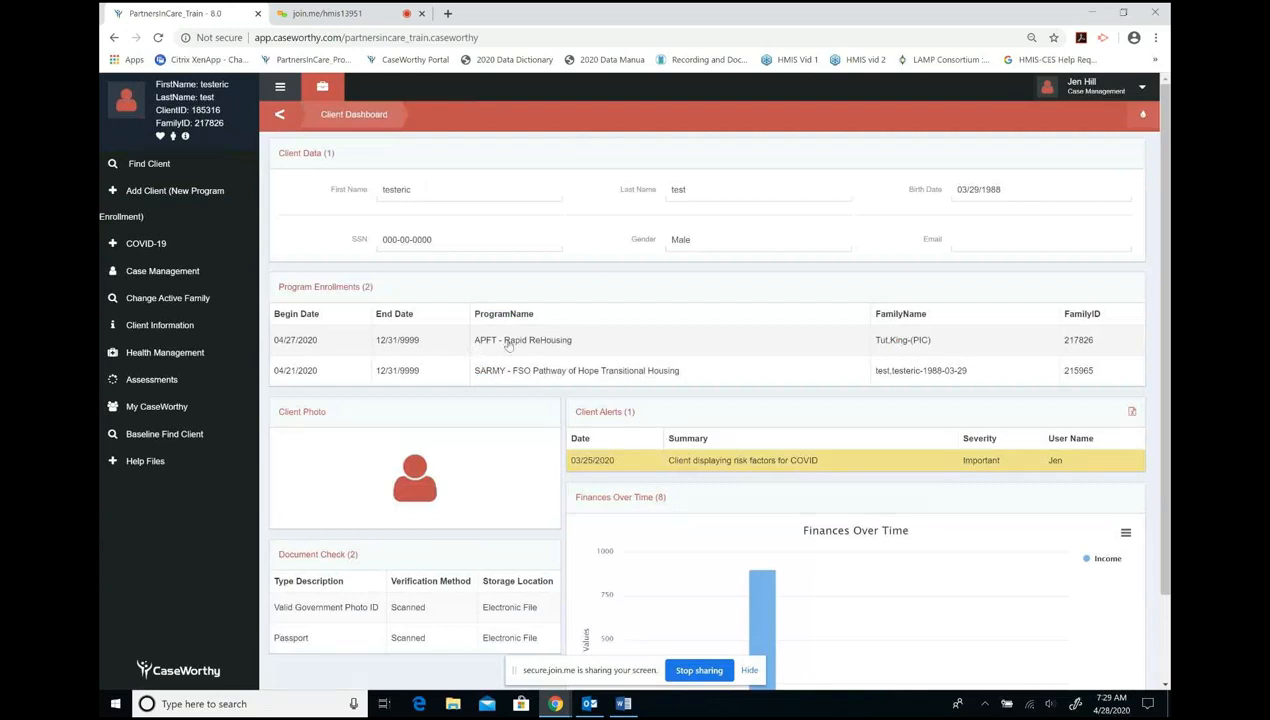
left_click(125, 102)
left_click(140, 272)
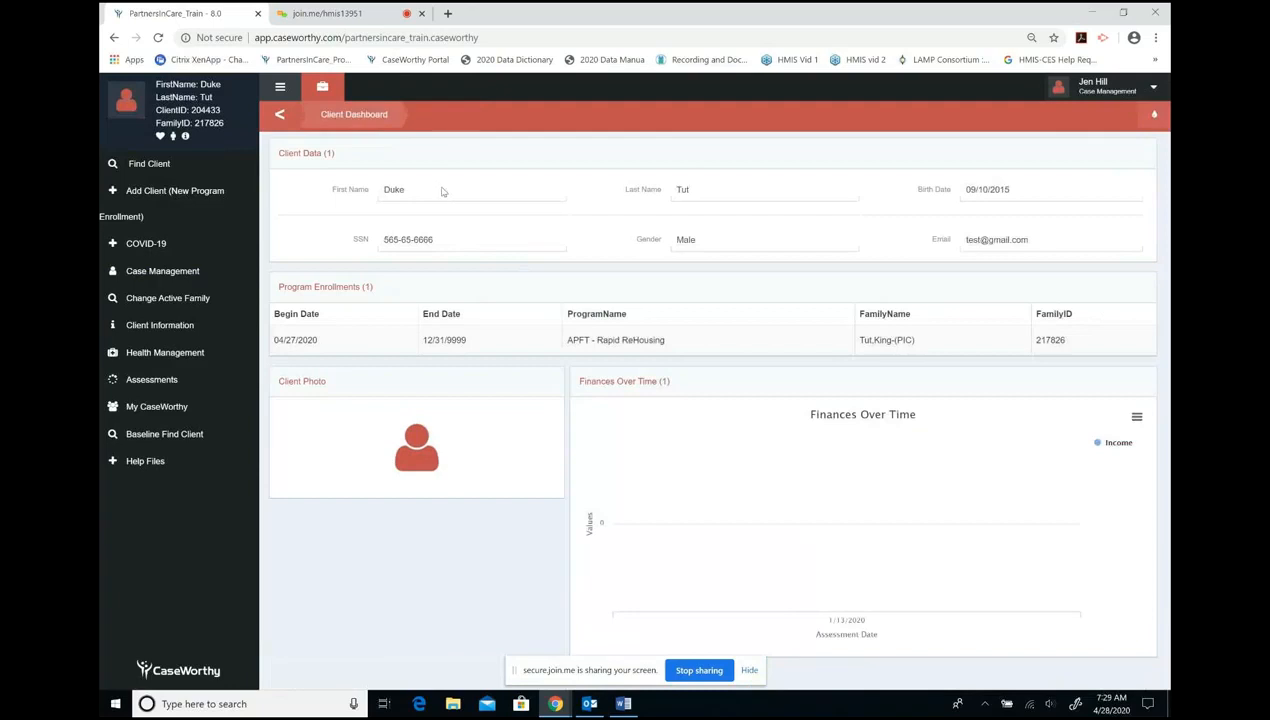
left_click(522, 344)
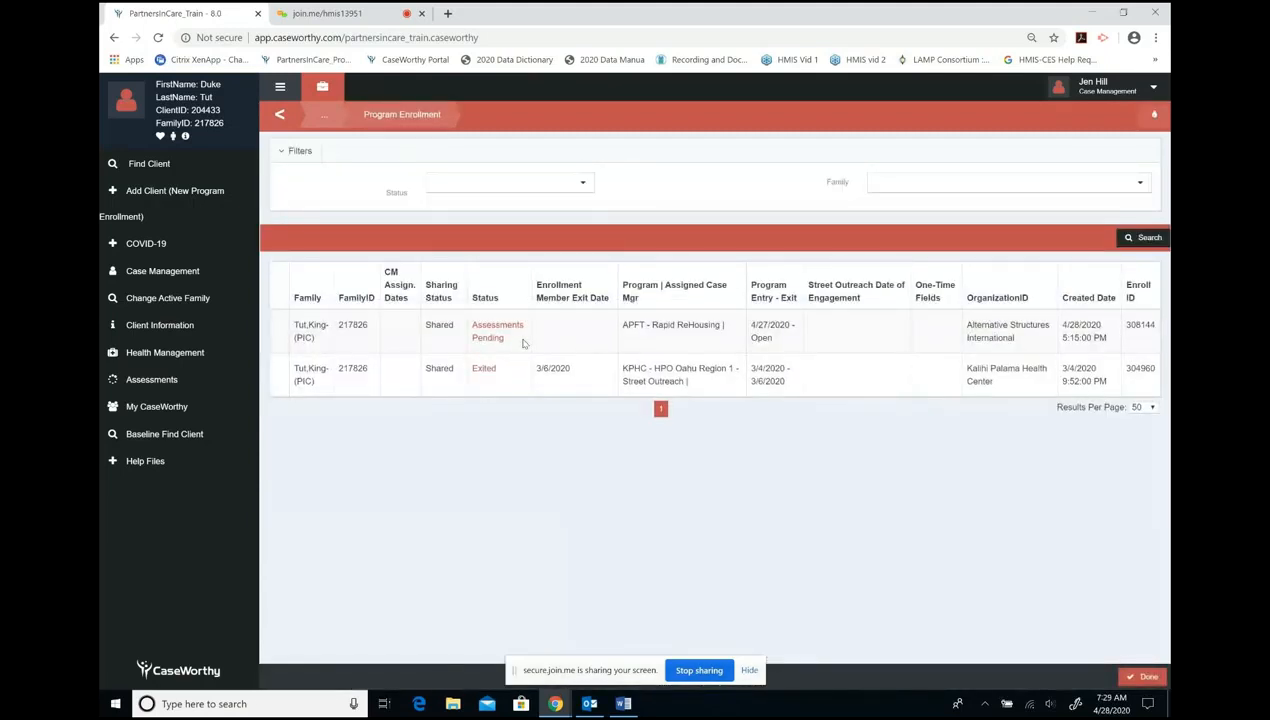
left_click_drag(522, 343, 462, 342)
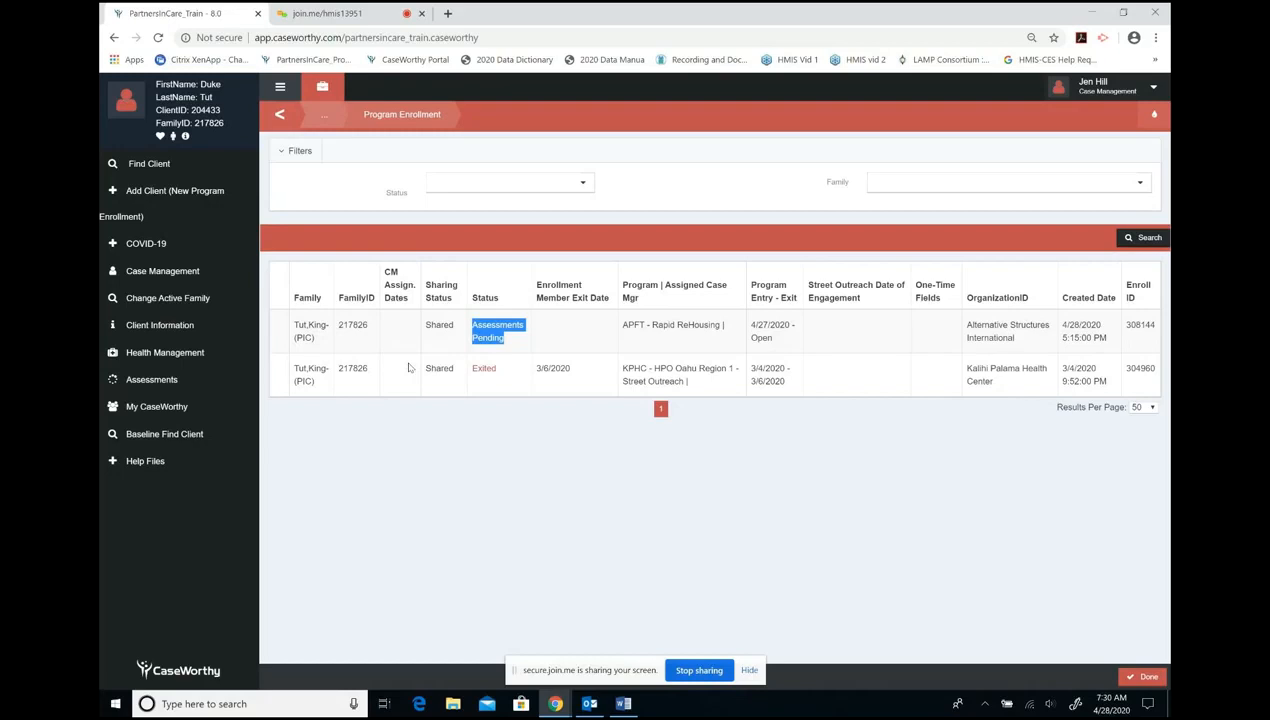
- Return to the head of household's record and start a new HMIS enrollment workflow
left_click(128, 101)
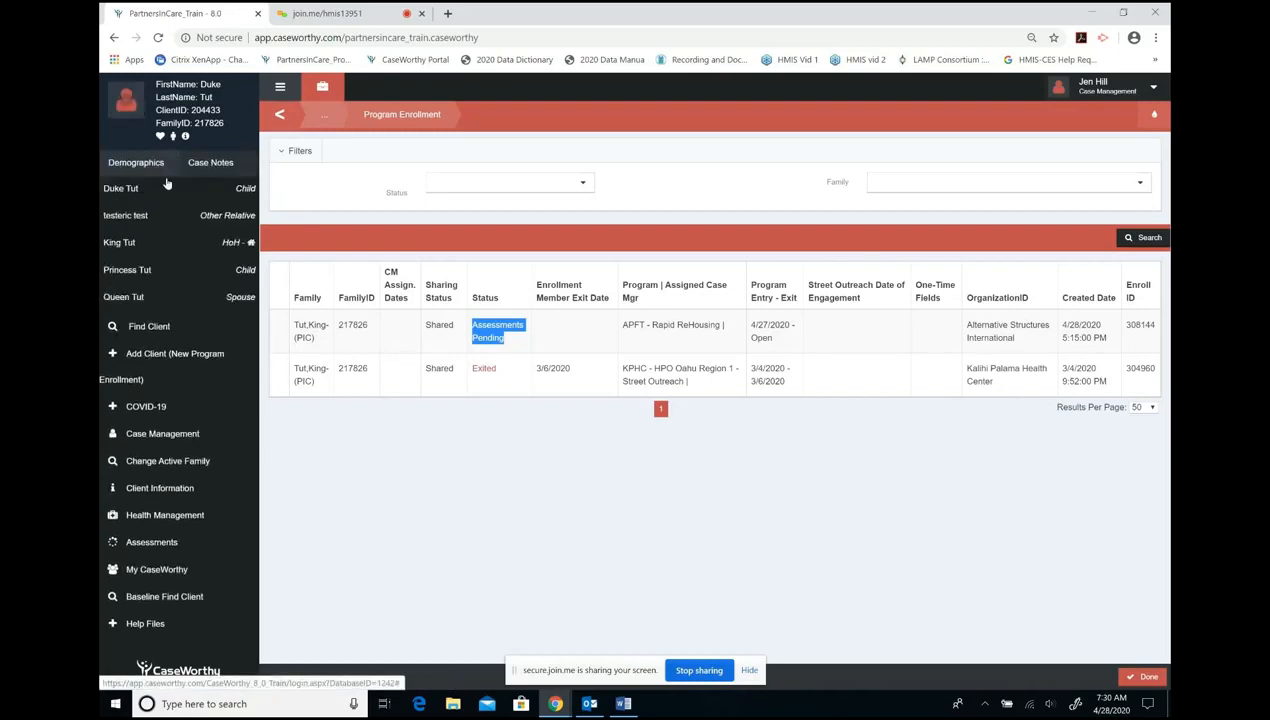
left_click(124, 244)
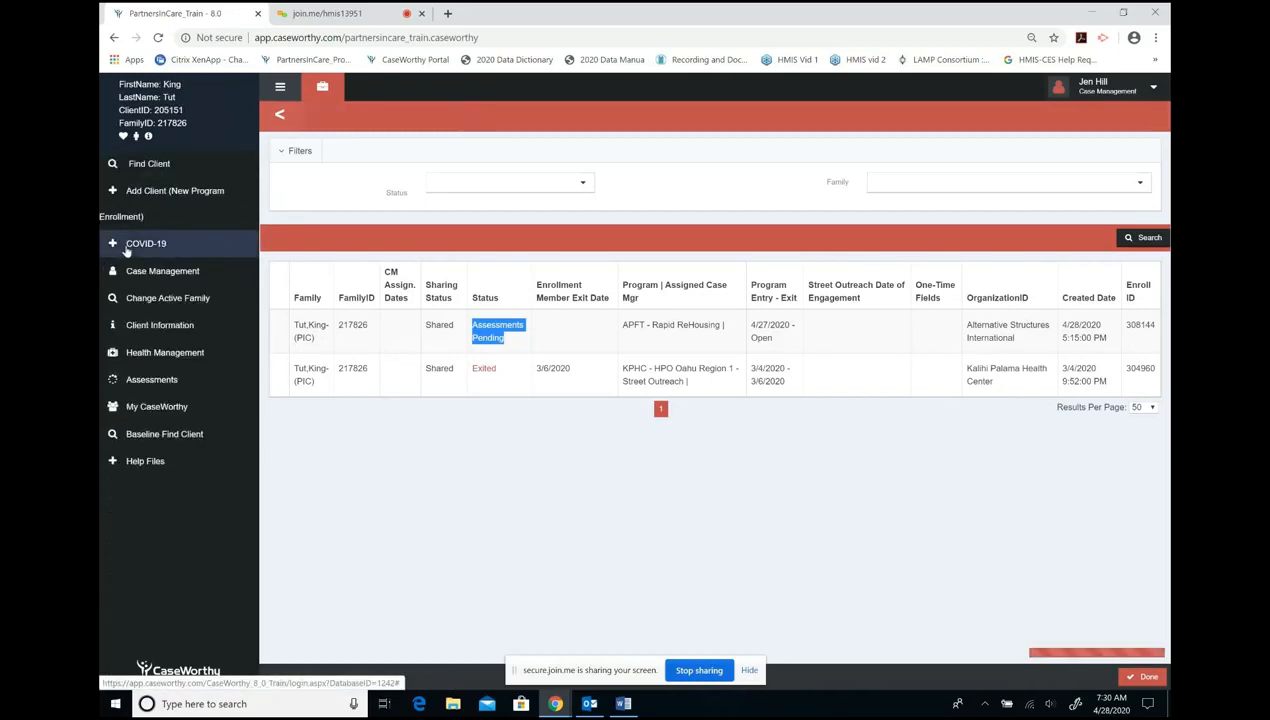
left_click(170, 219)
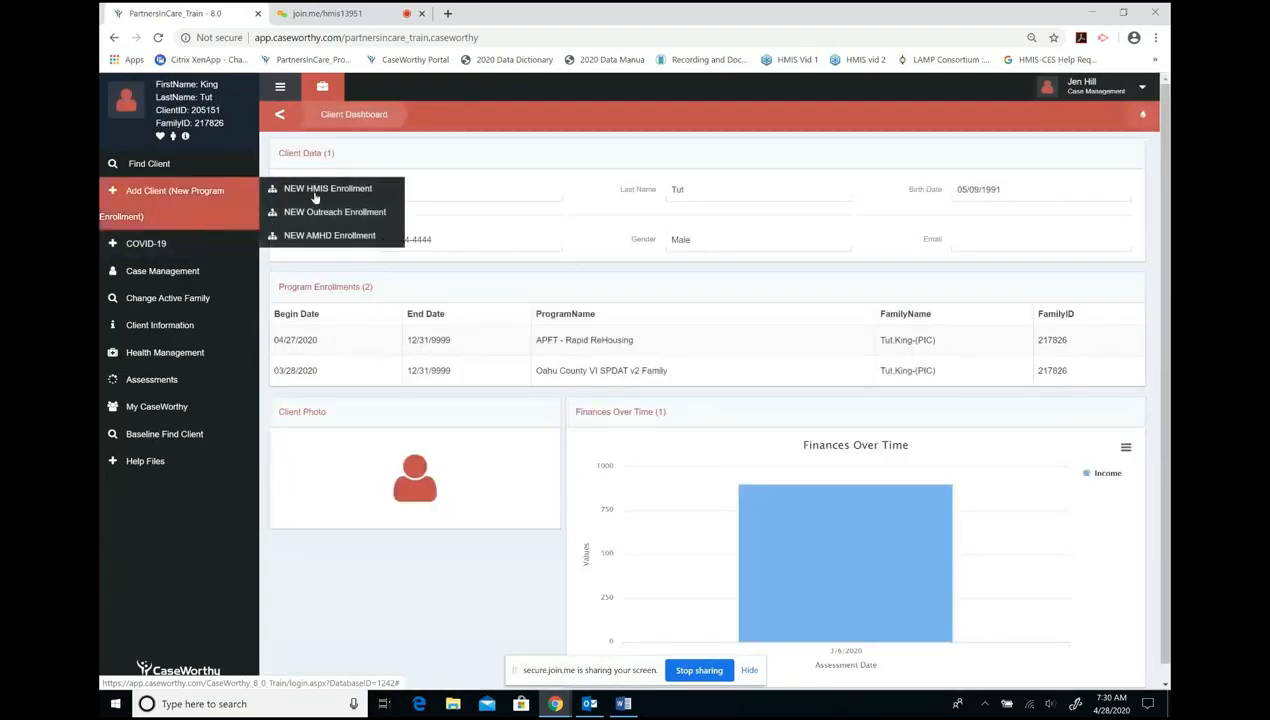
left_click(316, 190)
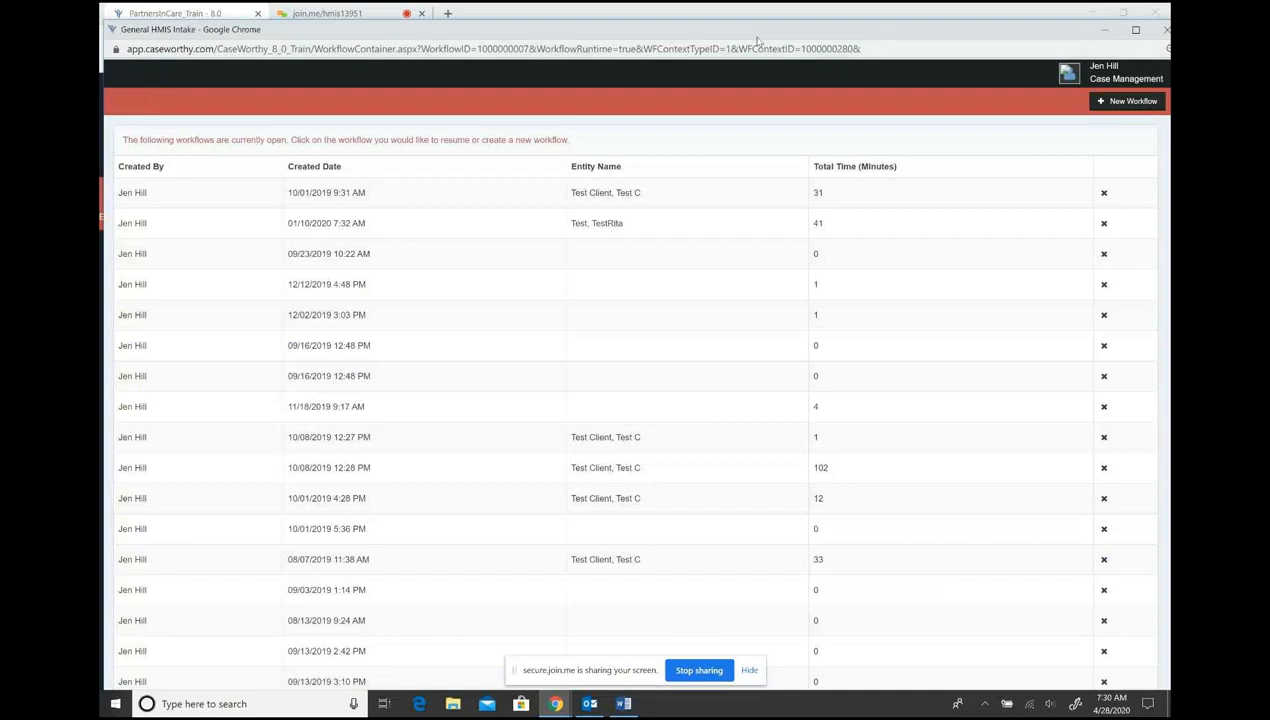
left_click(1110, 94)
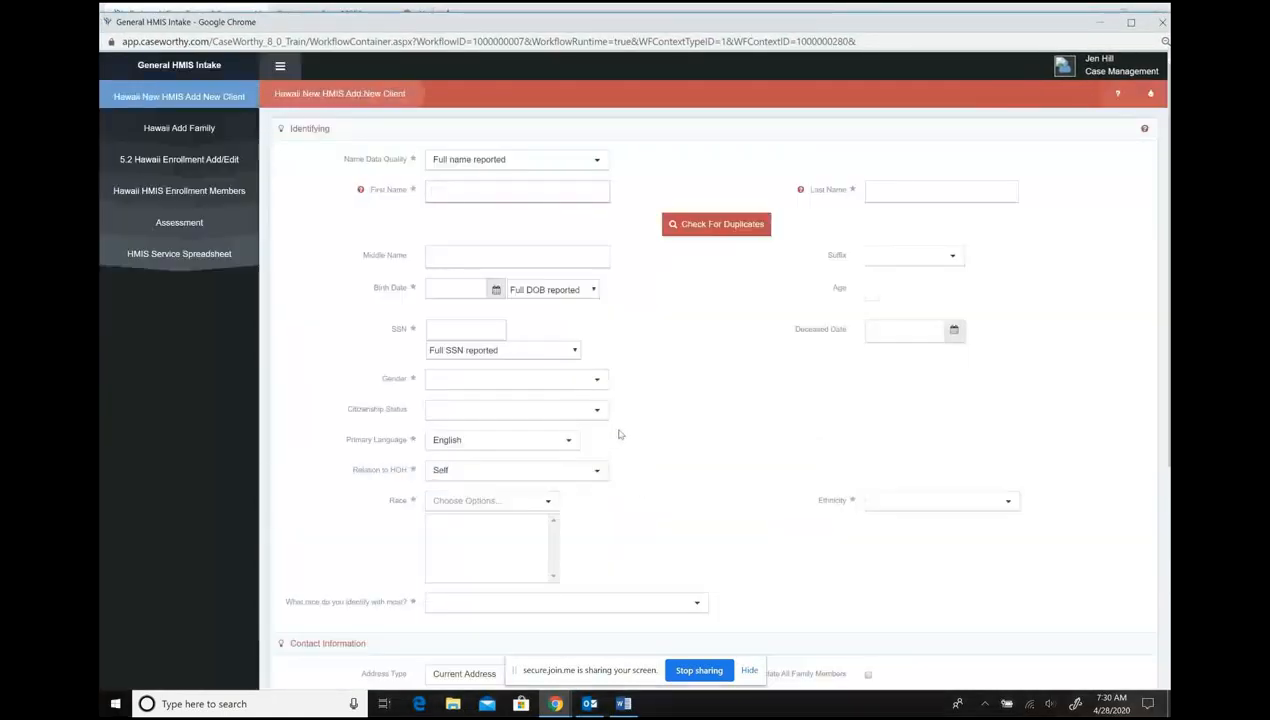
- Run a duplicate check on the client's first and last name and select the existing record in the (PIC) family
type("king")
key("Tab")
type("tul")
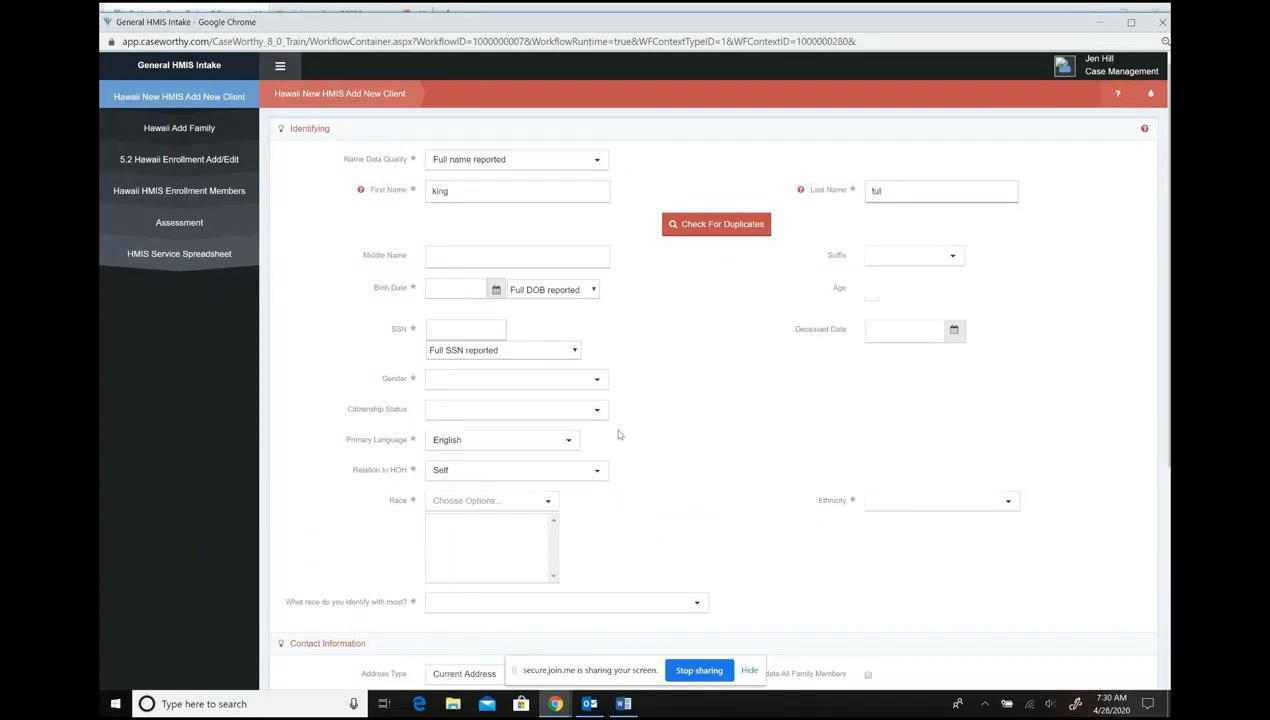
left_click(695, 228)
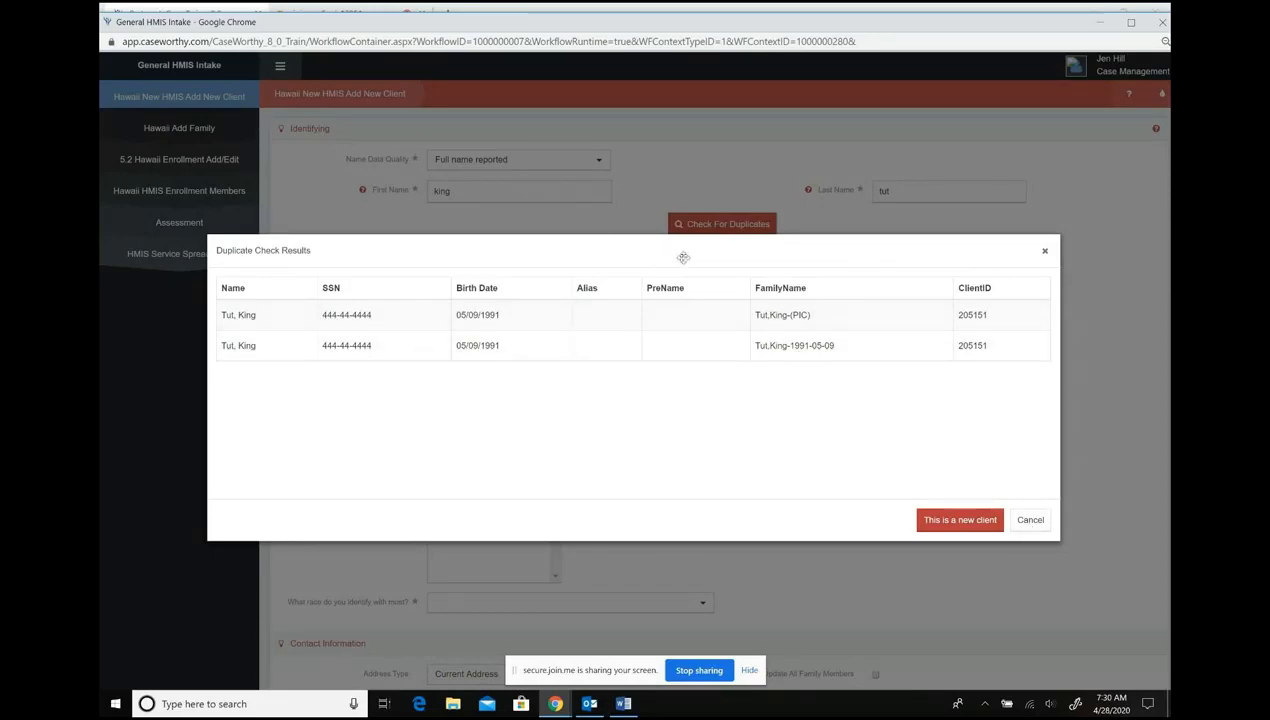
left_click(782, 318)
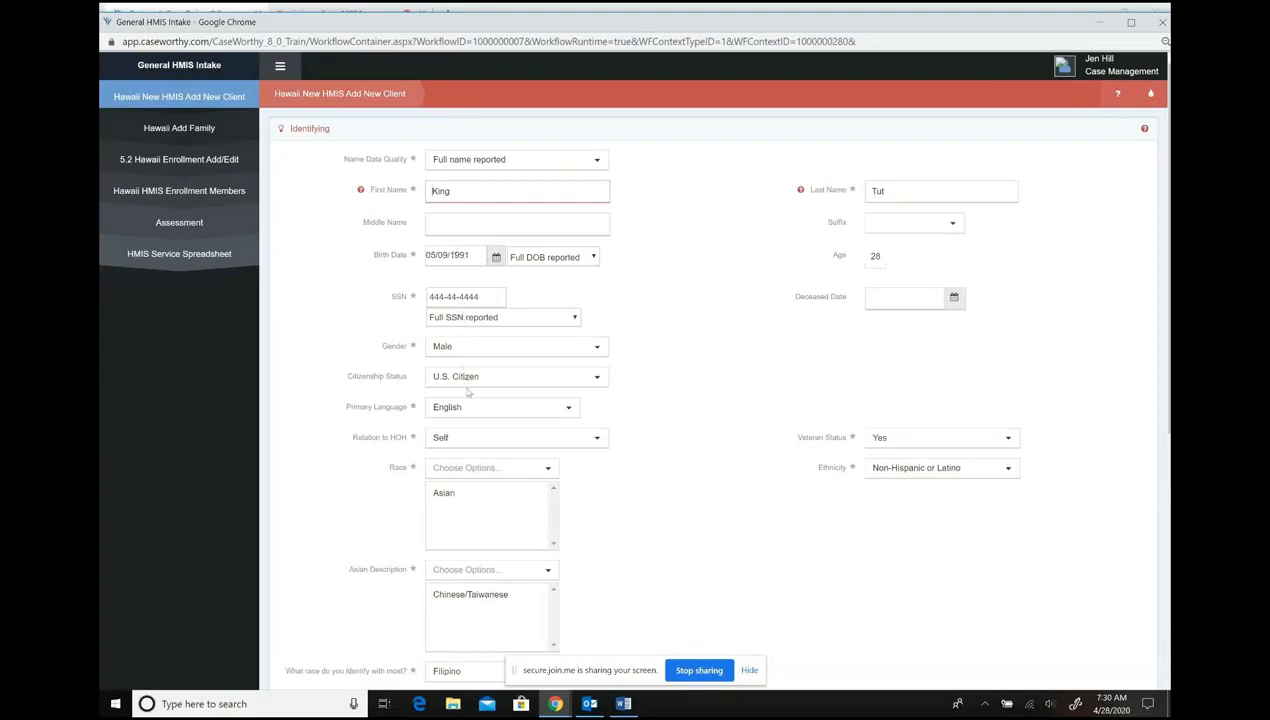
- Add Native Hawaiian or Other Pacific Islander to the client's race, leaving the Asian description as Chinese/Taiwanese
scroll(463, 467, "down", 1)
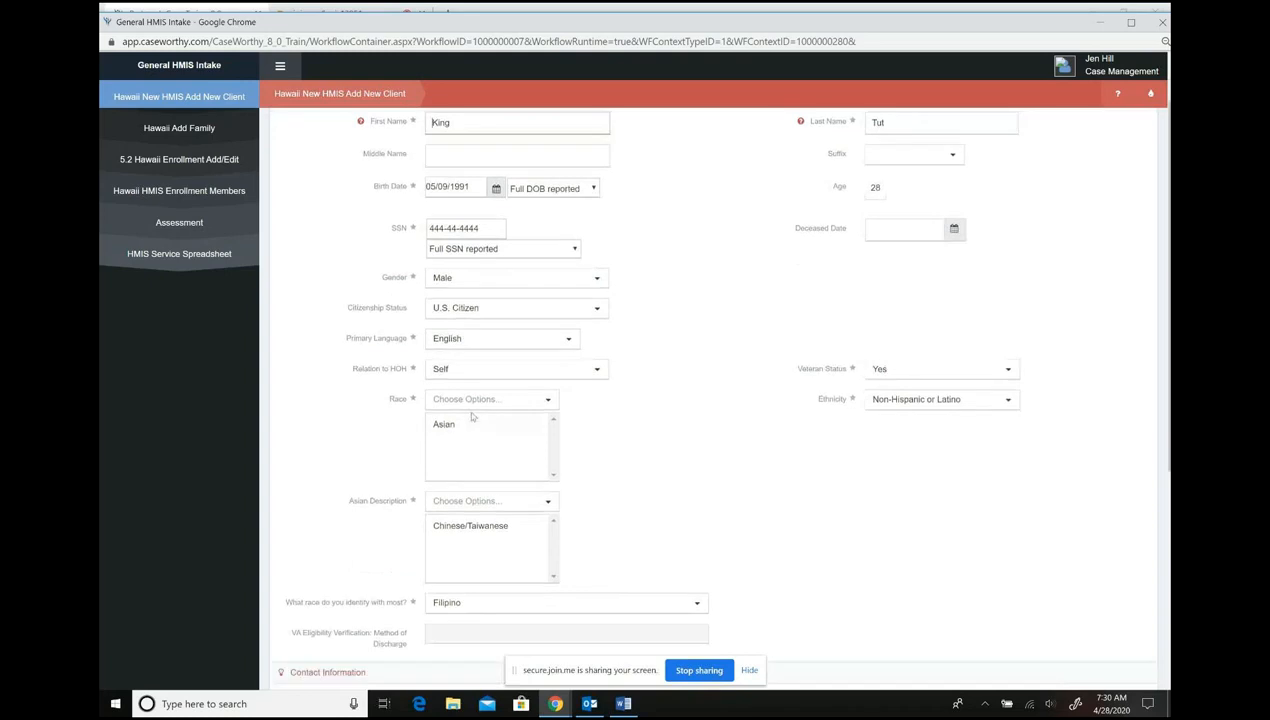
left_click(470, 403)
left_click(516, 231)
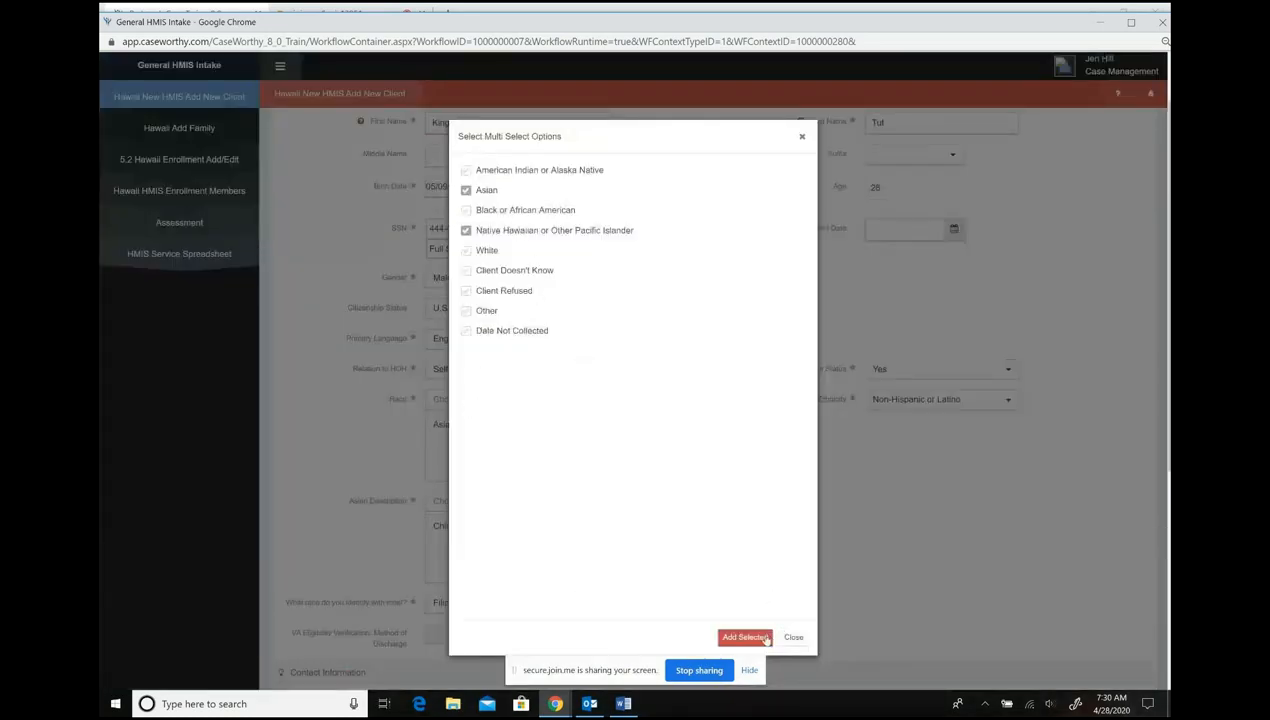
left_click(745, 637)
left_click(450, 510)
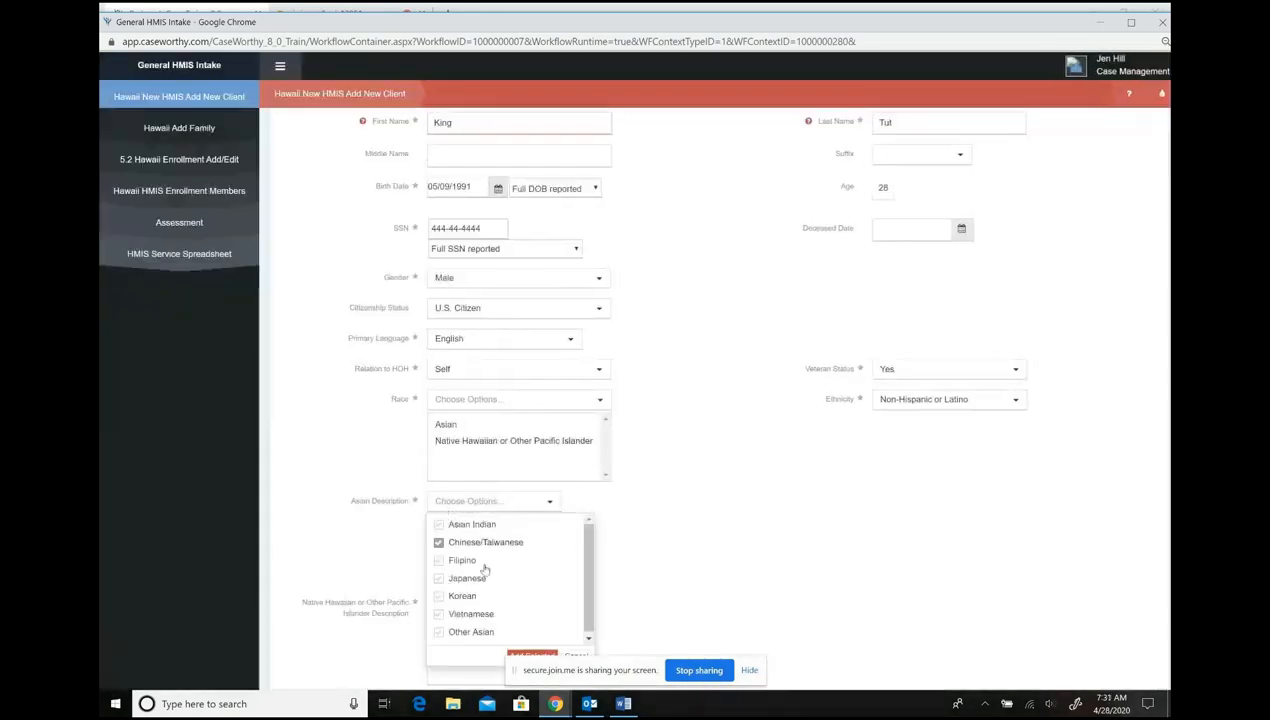
left_click(662, 543)
- Set the Native Hawaiian or Other Pacific Islander description to Native Hawaiian
scroll(680, 540, "down", 2)
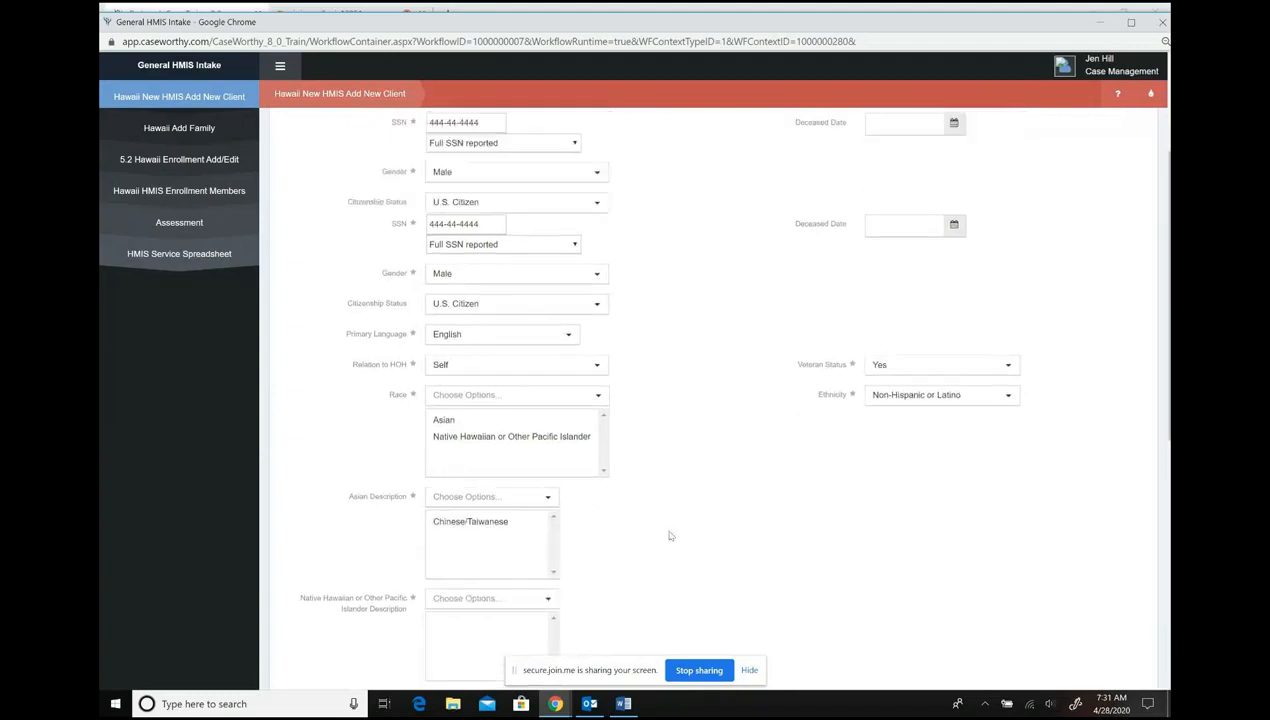
left_click(546, 395)
left_click(440, 420)
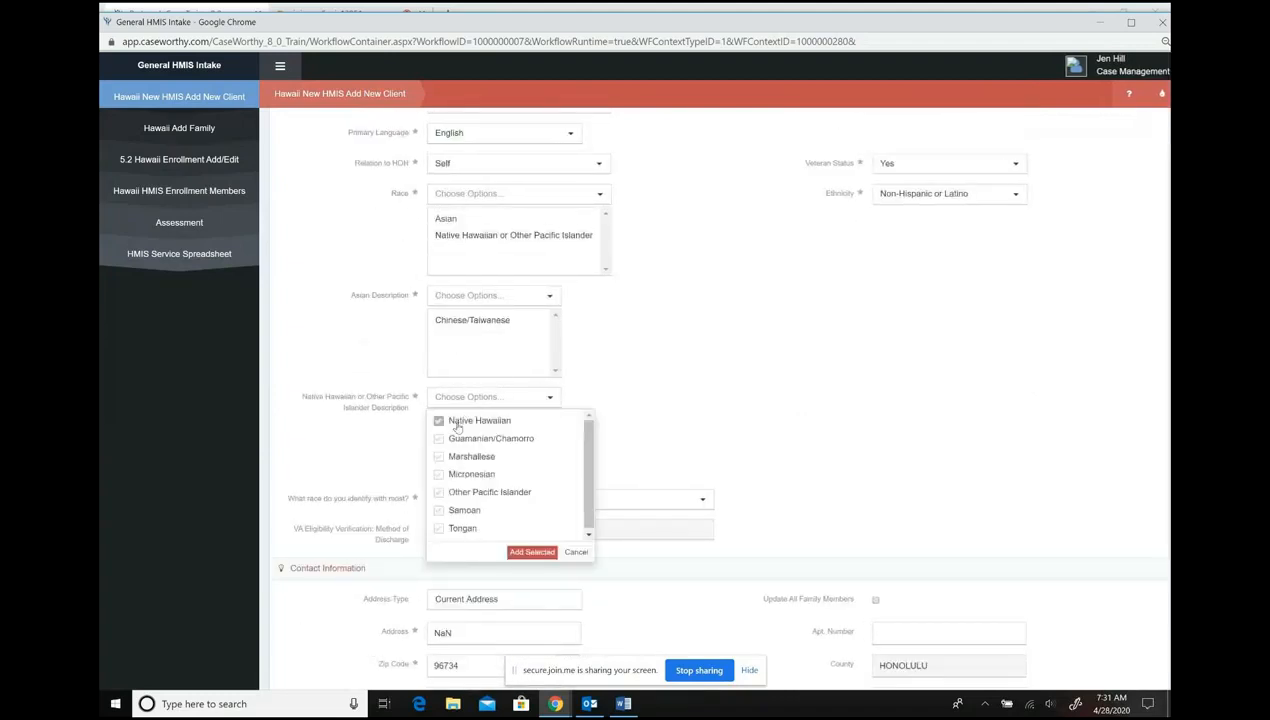
left_click(531, 552)
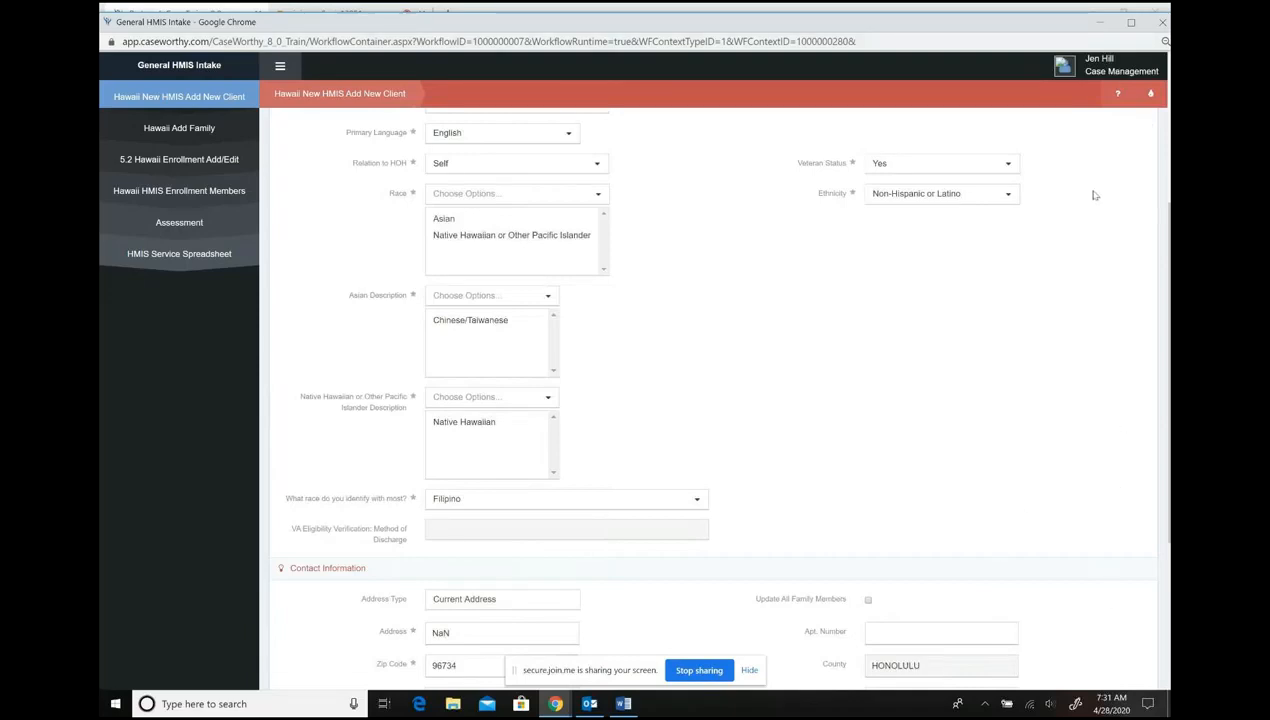
- Maximize the intake window, set the Date of Consent to 04/20/2020 and save the client's information
left_click(1131, 21)
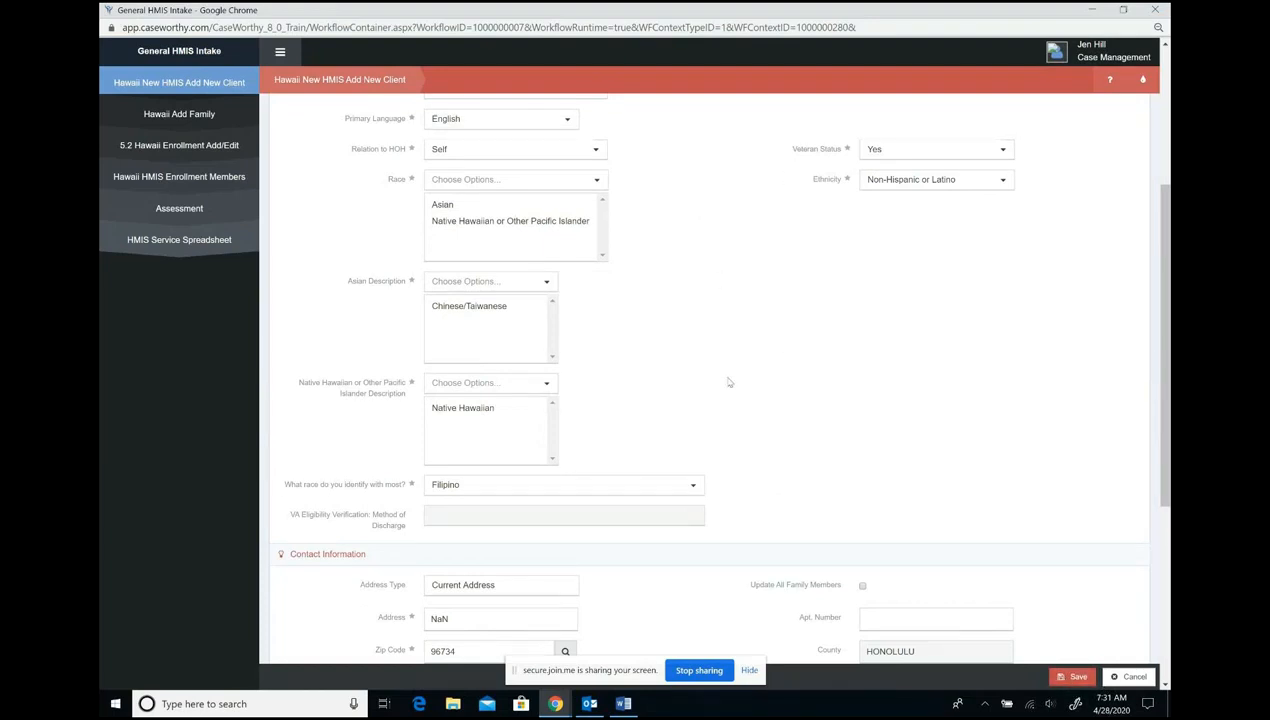
scroll(729, 382, "down", 1)
scroll(729, 382, "down", 4)
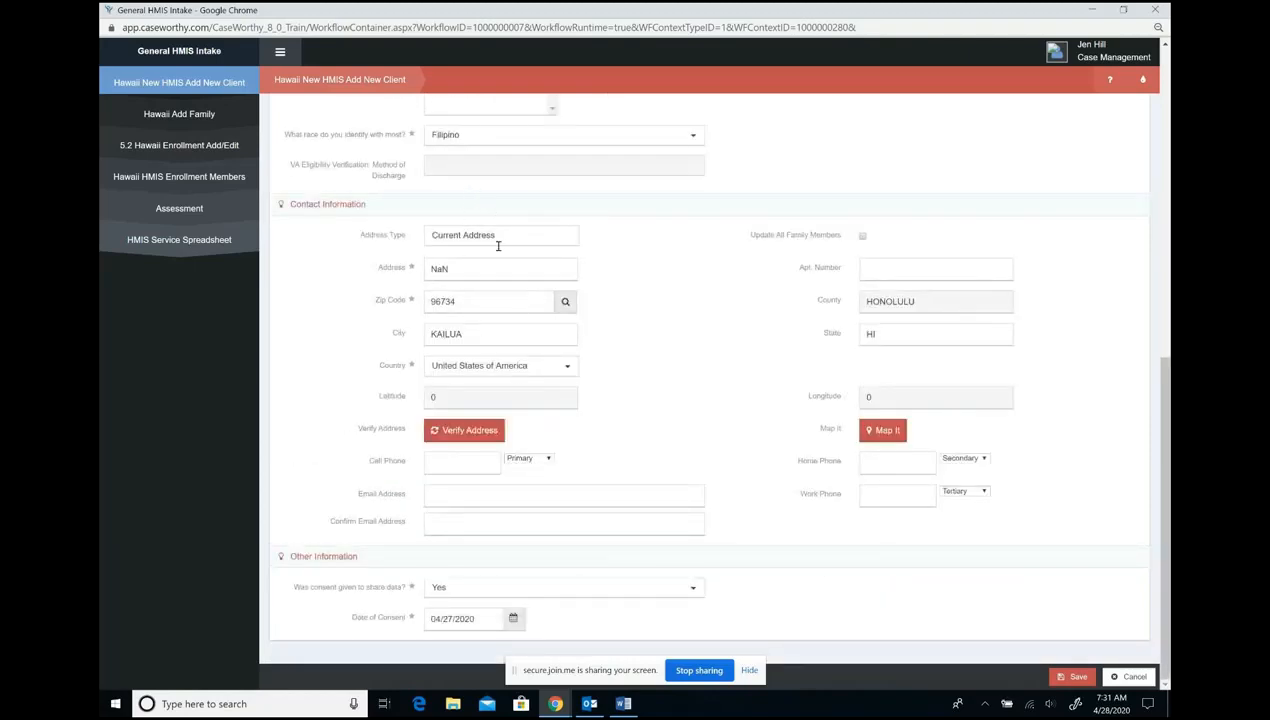
left_click_drag(322, 618, 368, 632)
left_click(512, 618)
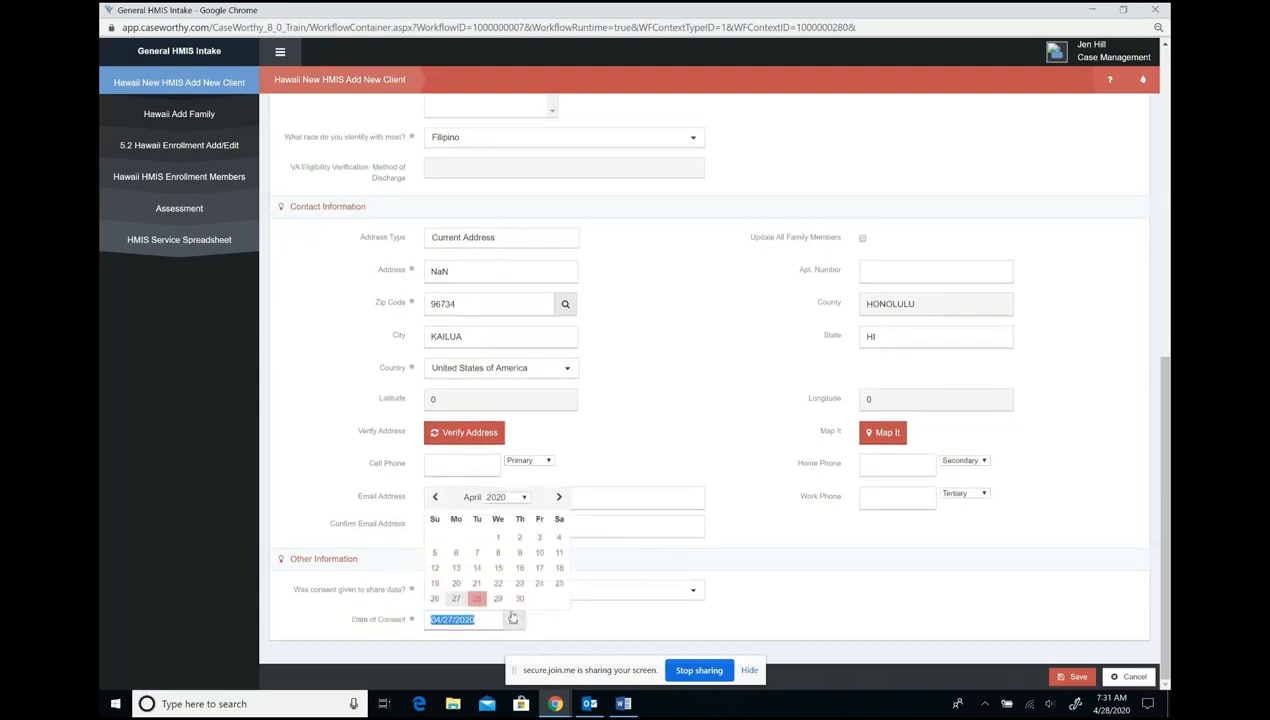
left_click(457, 583)
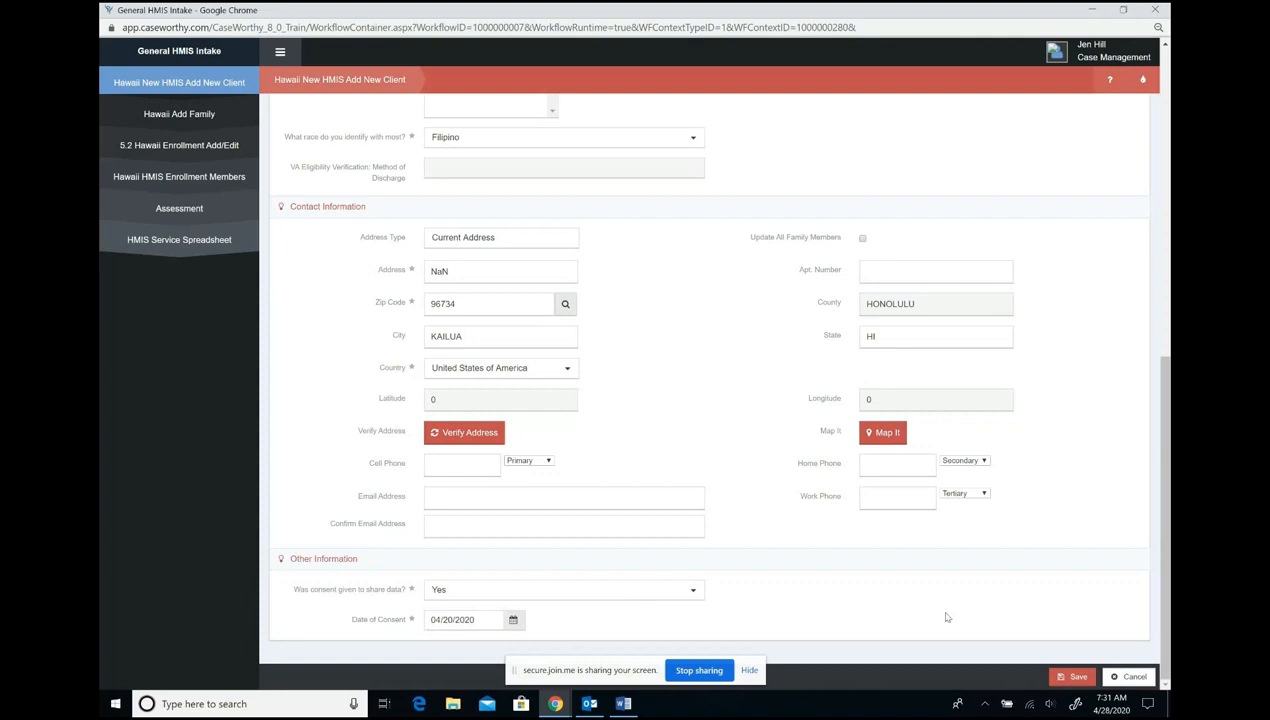
left_click(1058, 677)
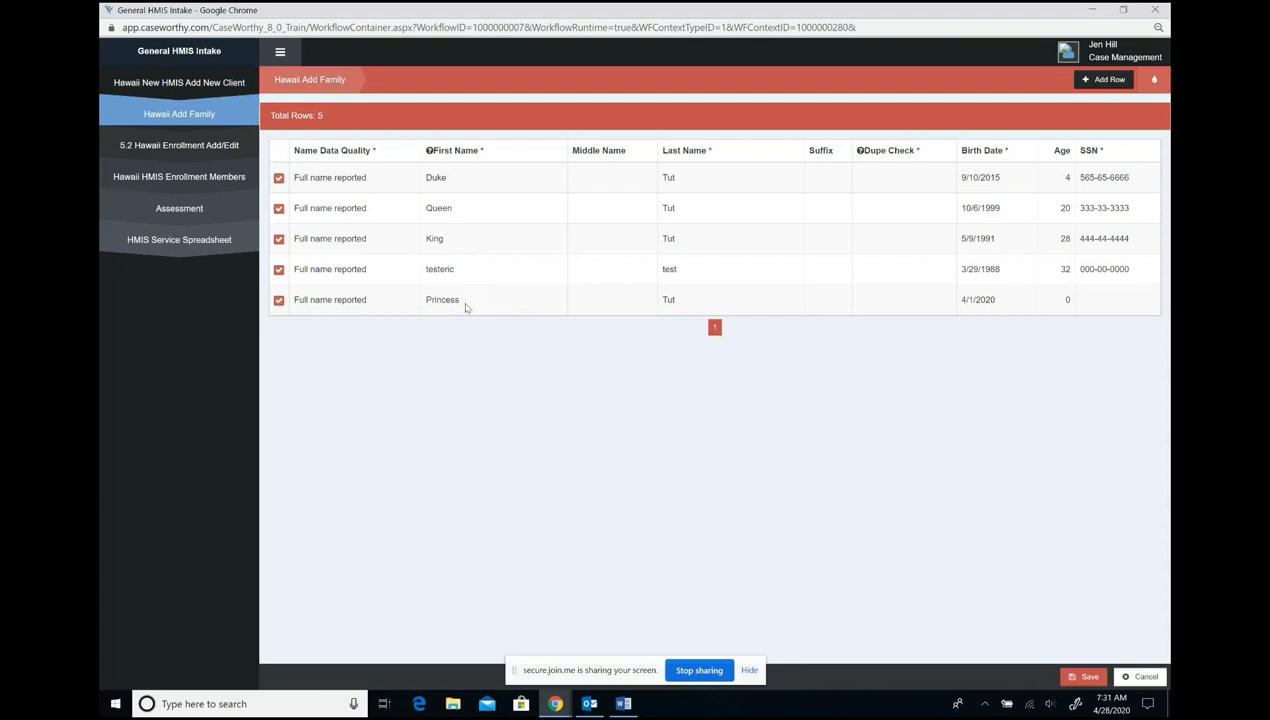
- Add a blank family member row and discard it again
left_click(1097, 80)
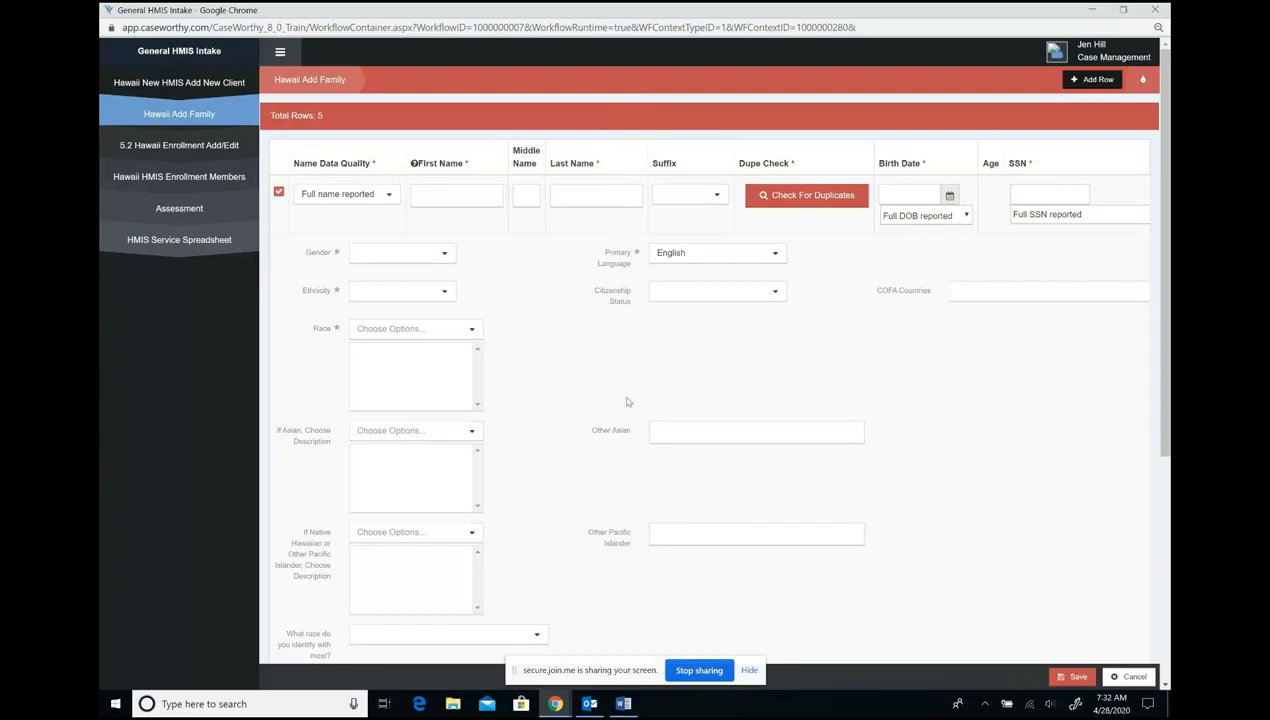
left_click(278, 193)
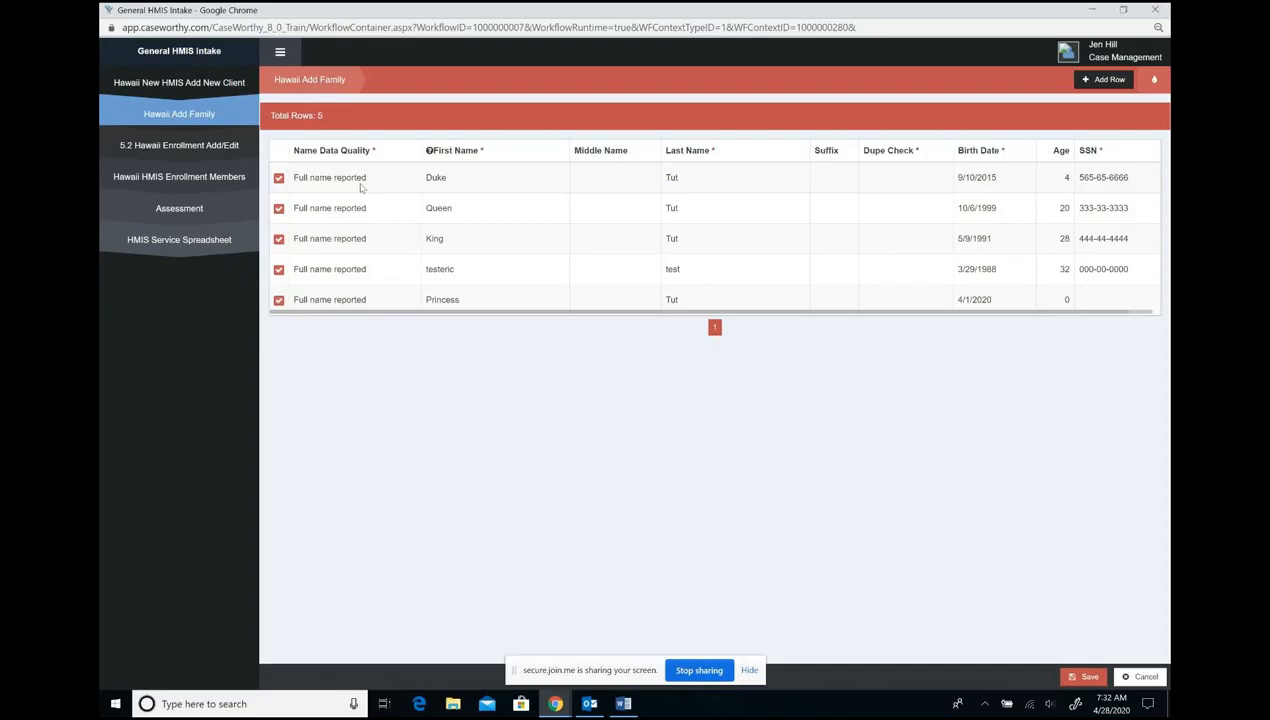
- Open the 4-year-old family member's record and set Relation to HOH to Self
left_click(281, 185)
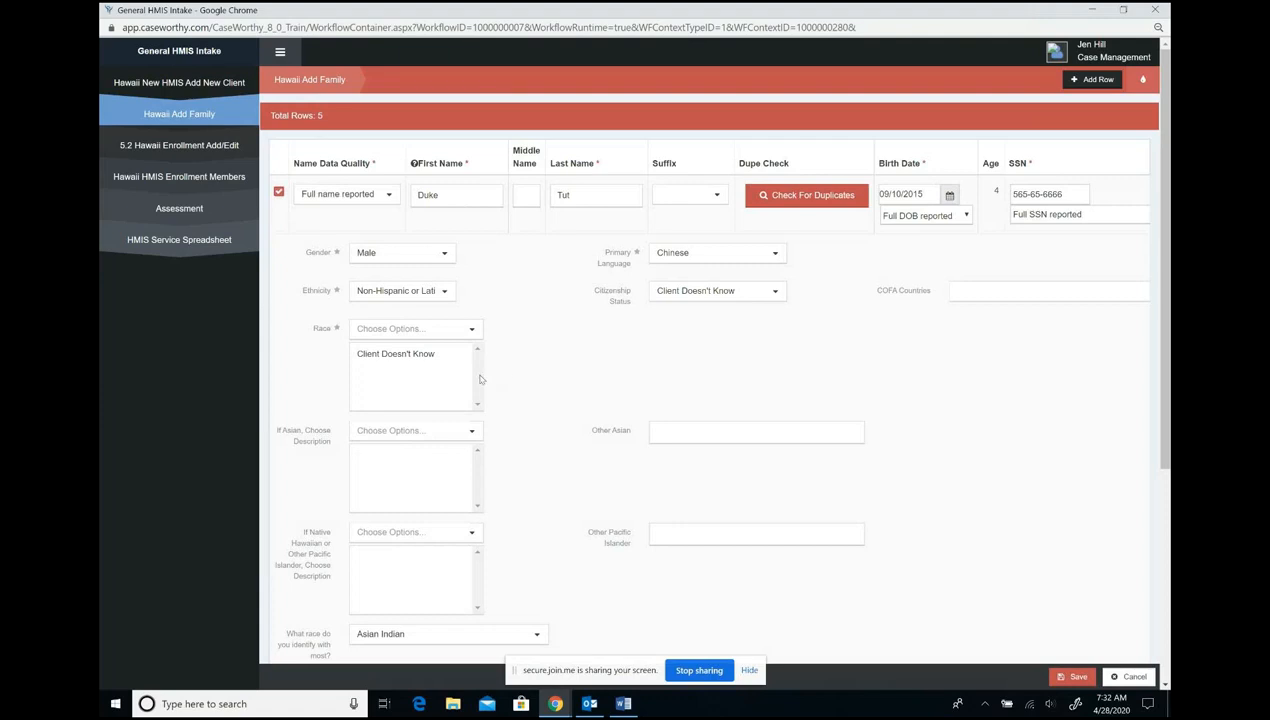
scroll(1009, 414, "down", 3)
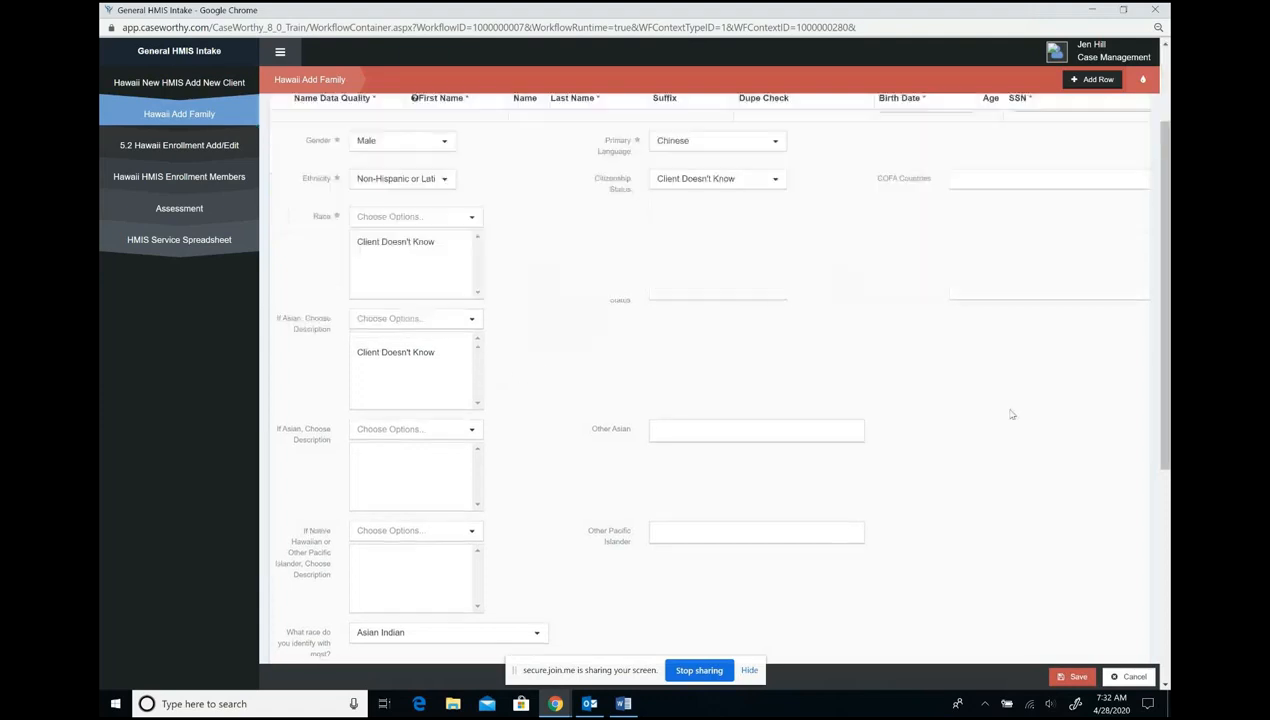
left_click(428, 409)
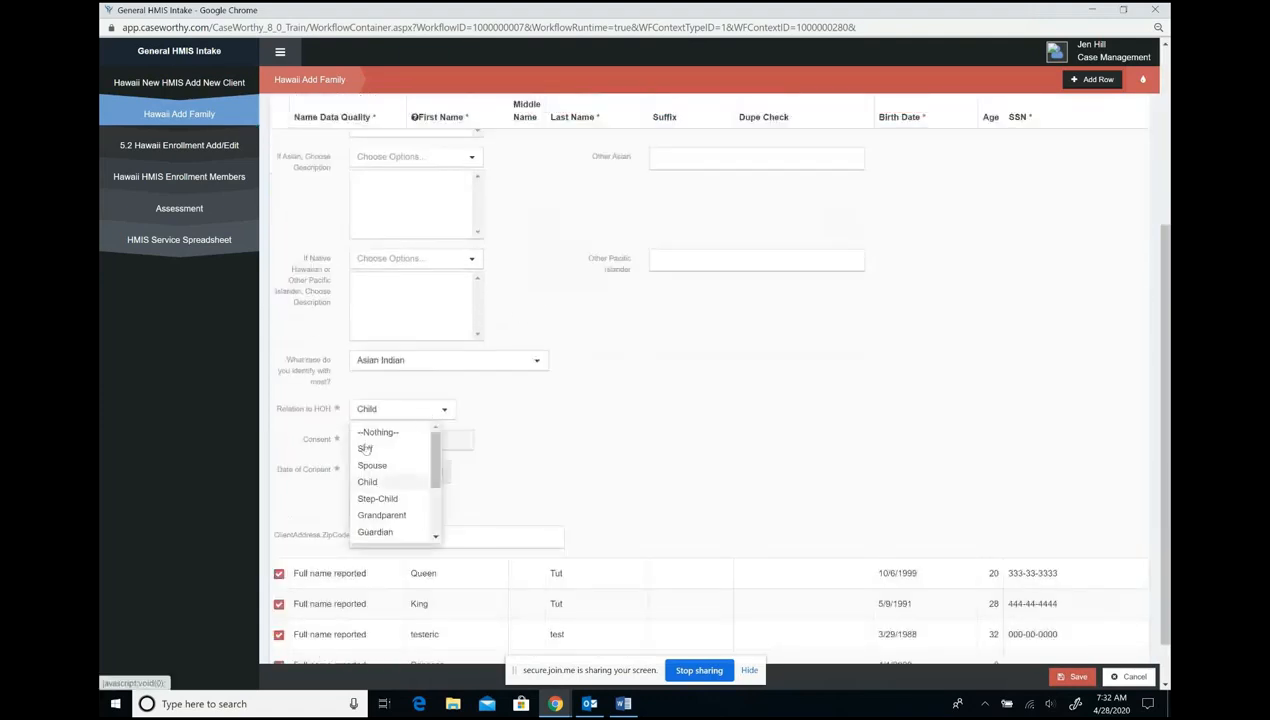
left_click(362, 446)
scroll(652, 373, "up", 3)
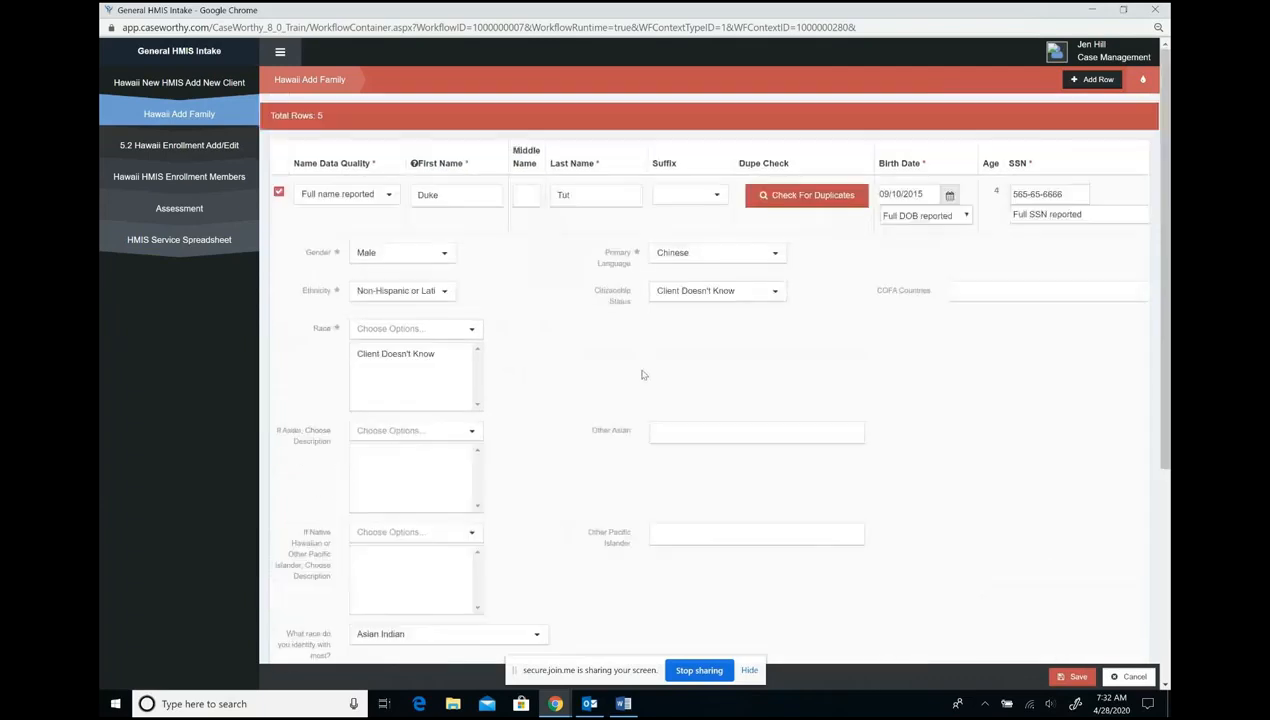
scroll(641, 375, "down", 1)
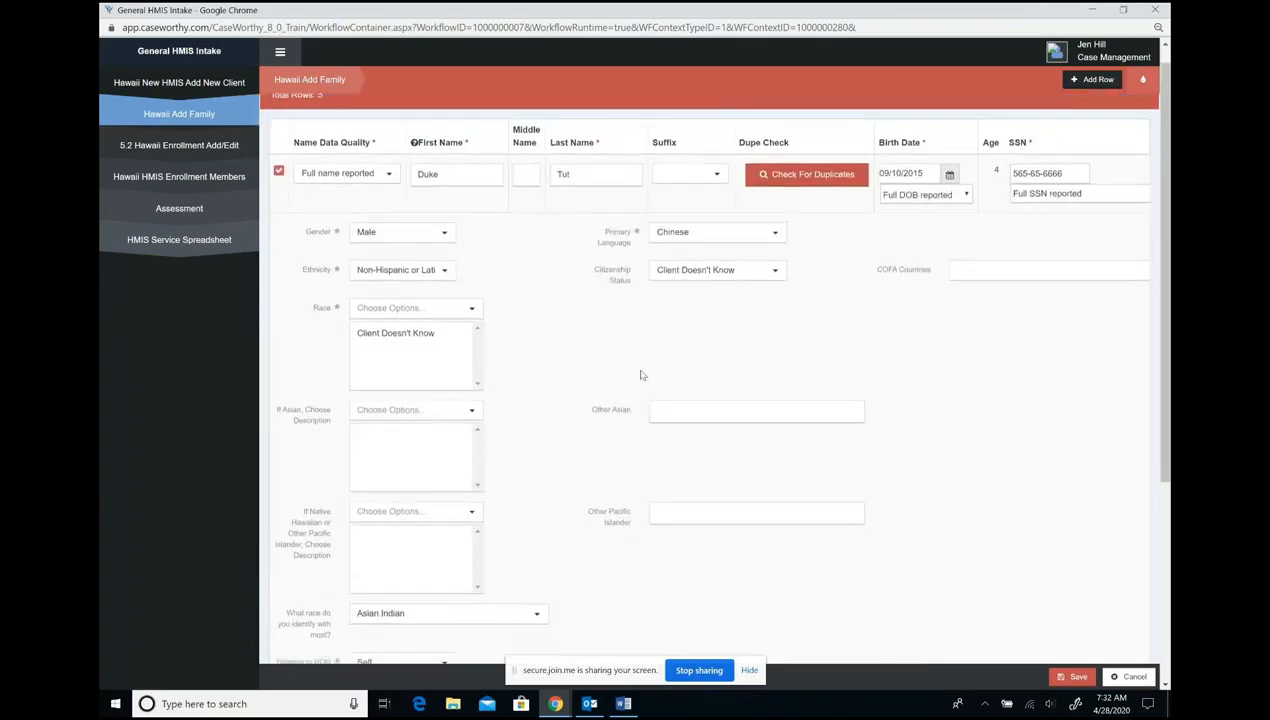
scroll(536, 425, "down", 2)
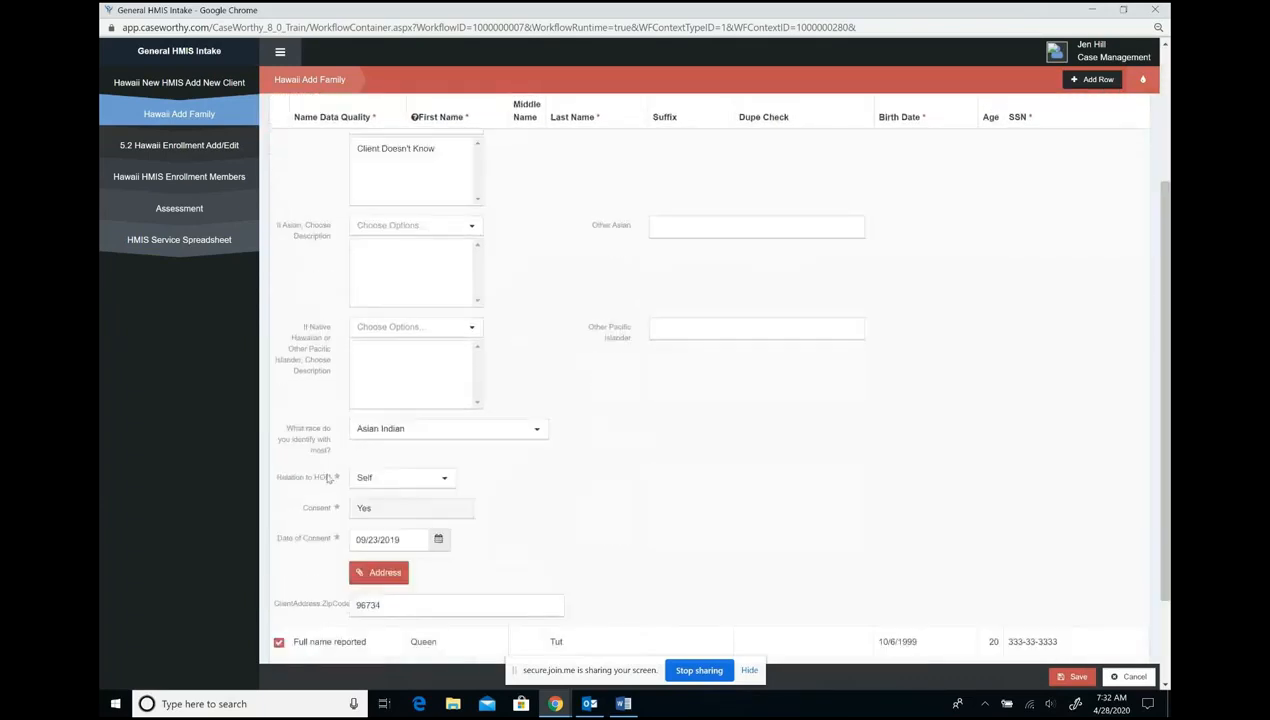
left_click_drag(277, 478, 314, 484)
scroll(683, 462, "down", 2)
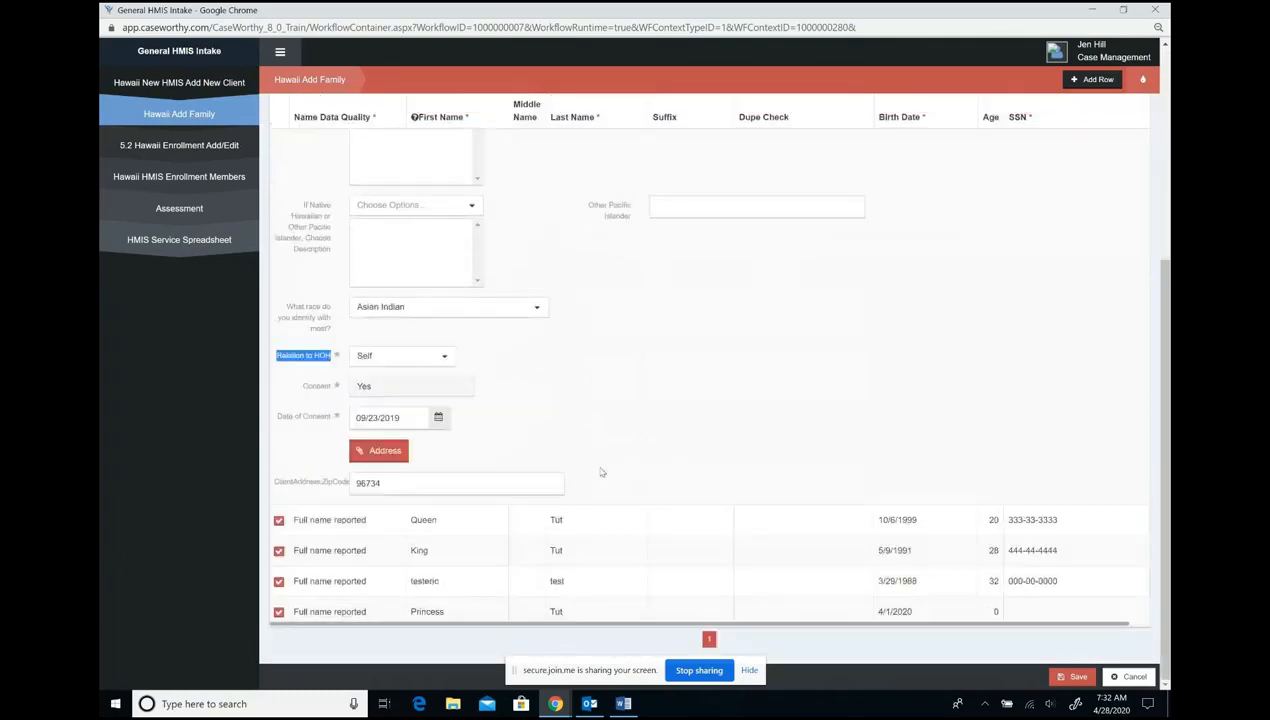
- Open the 28-year-old head of household's record, review the race, Relation to HOH and consent details, and close it
left_click(330, 546)
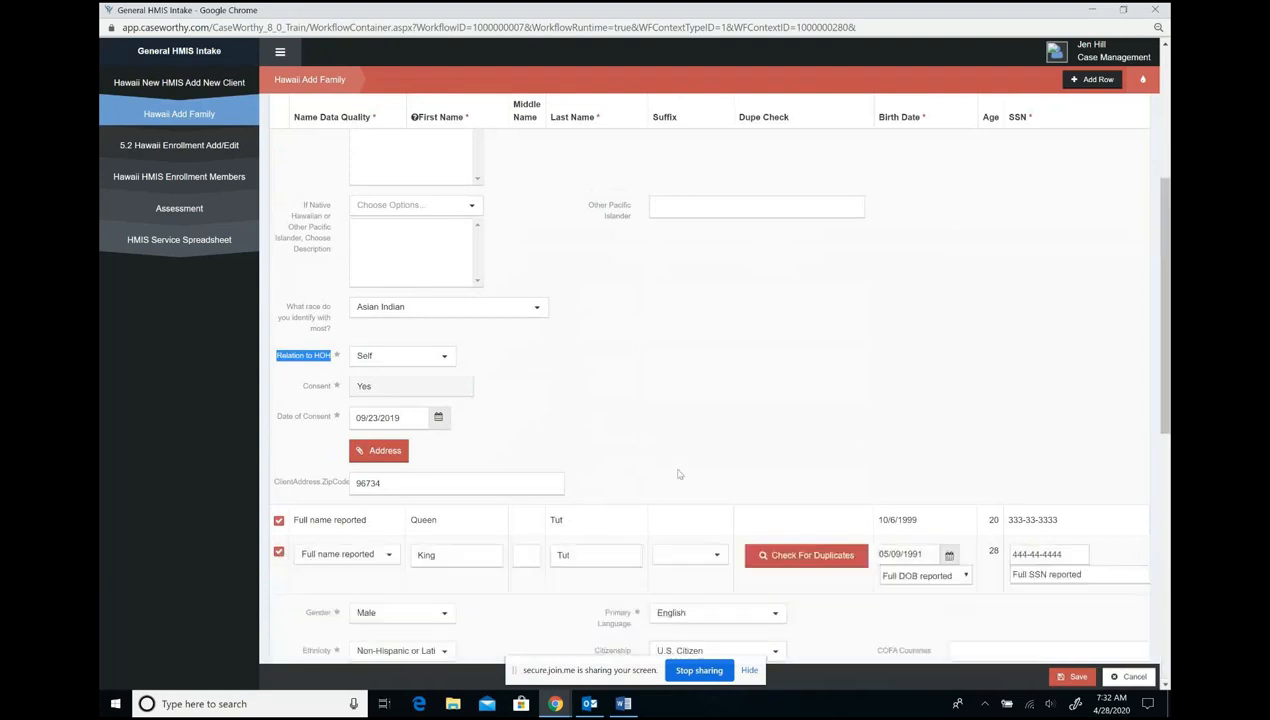
scroll(679, 475, "down", 4)
scroll(679, 474, "down", 3)
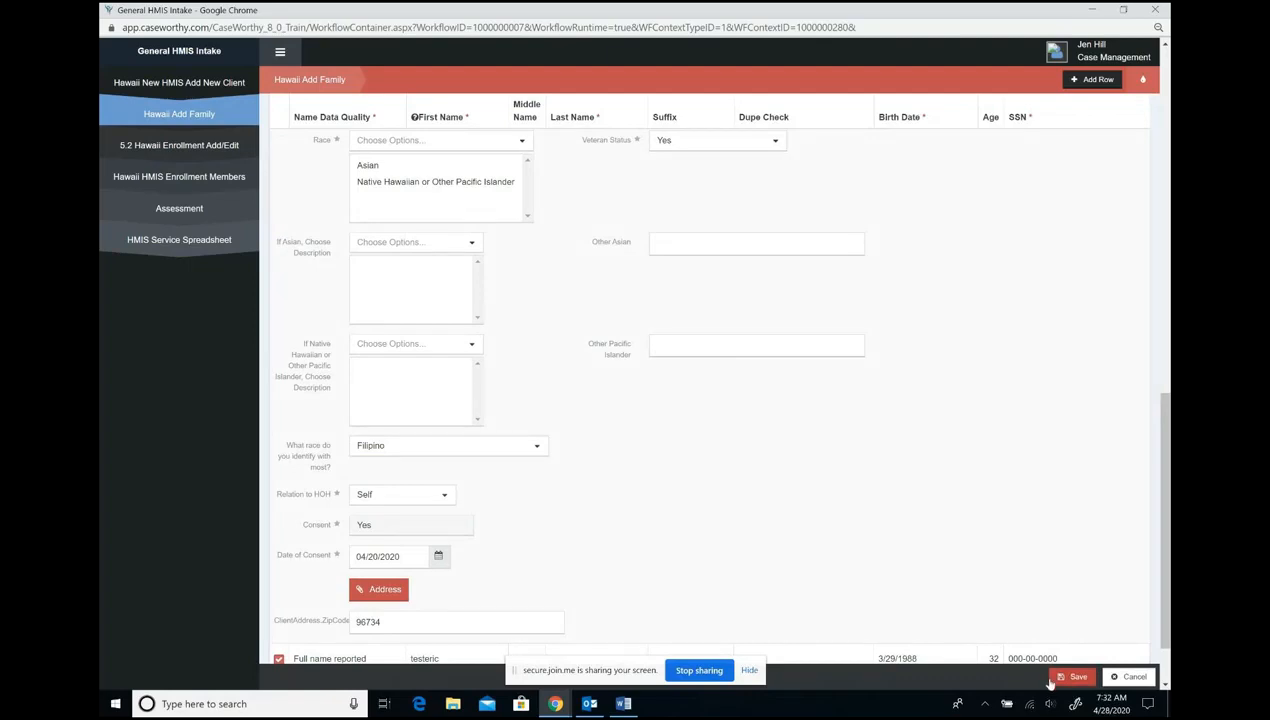
scroll(806, 561, "up", 1)
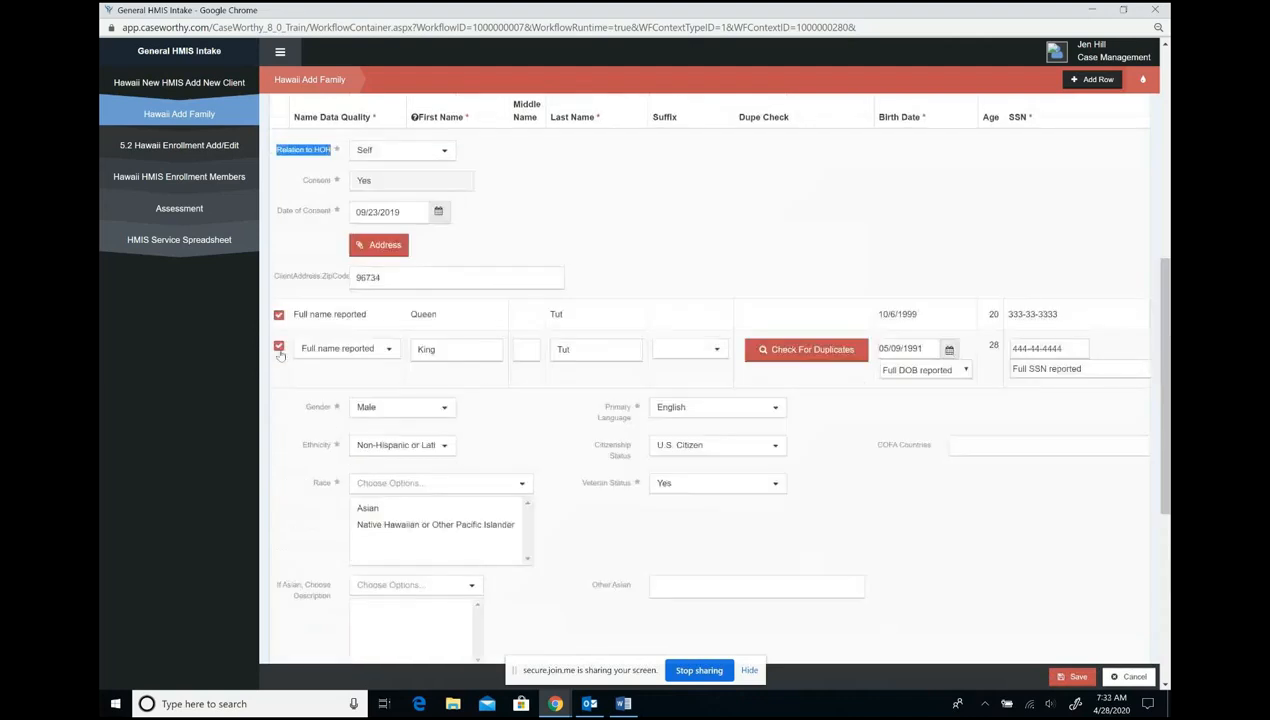
left_click(280, 353)
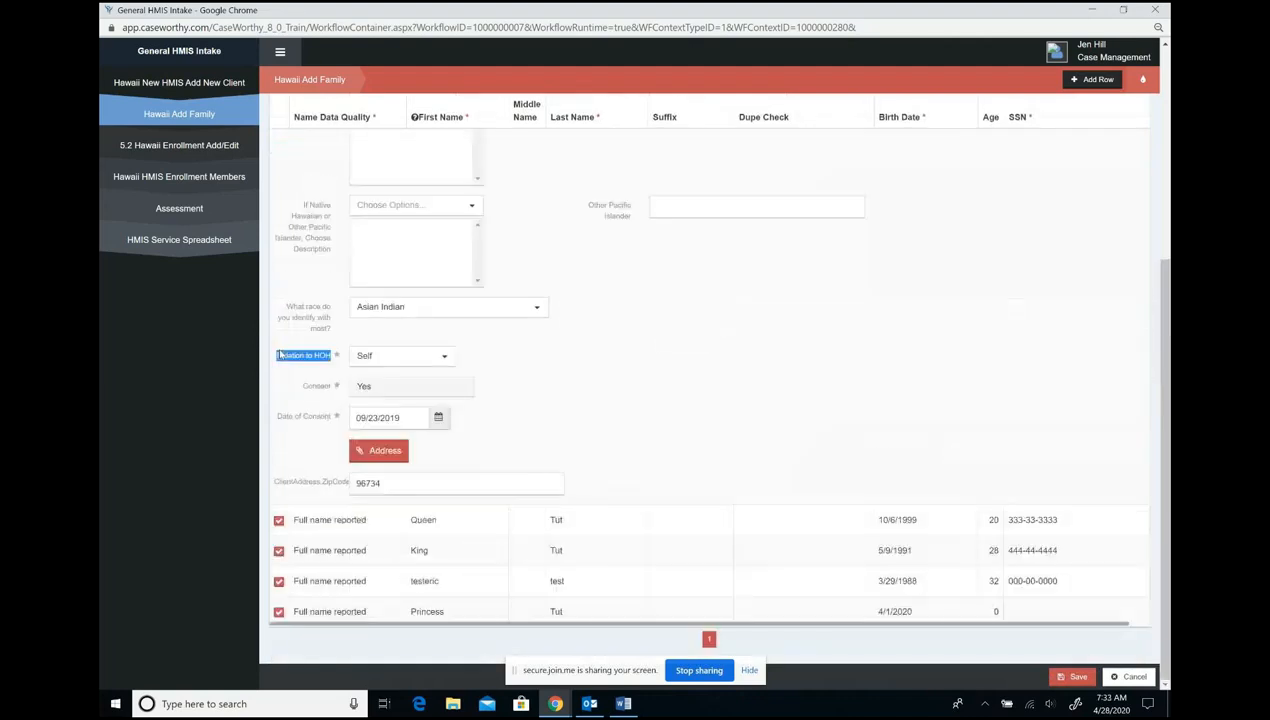
- Close and reopen the 4-year-old family member's record, set Relation to HOH to Child, and save the family list
scroll(313, 386, "up", 2)
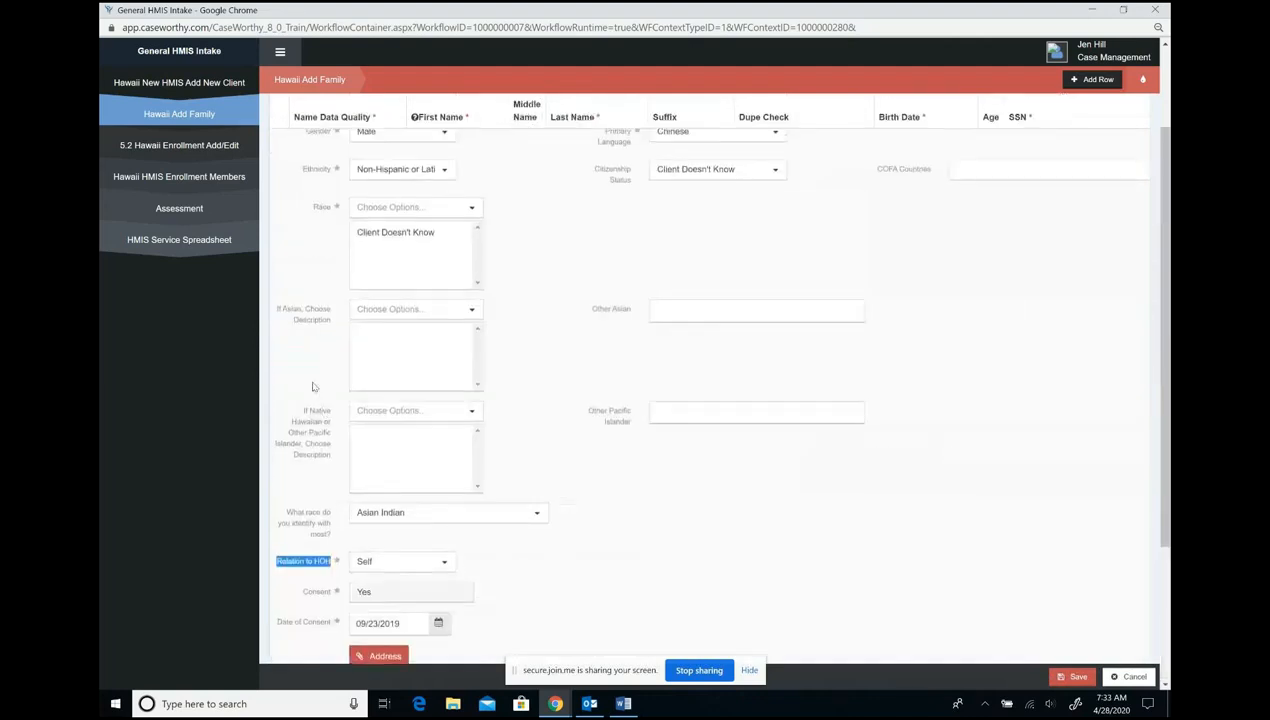
scroll(312, 386, "up", 3)
left_click(280, 191)
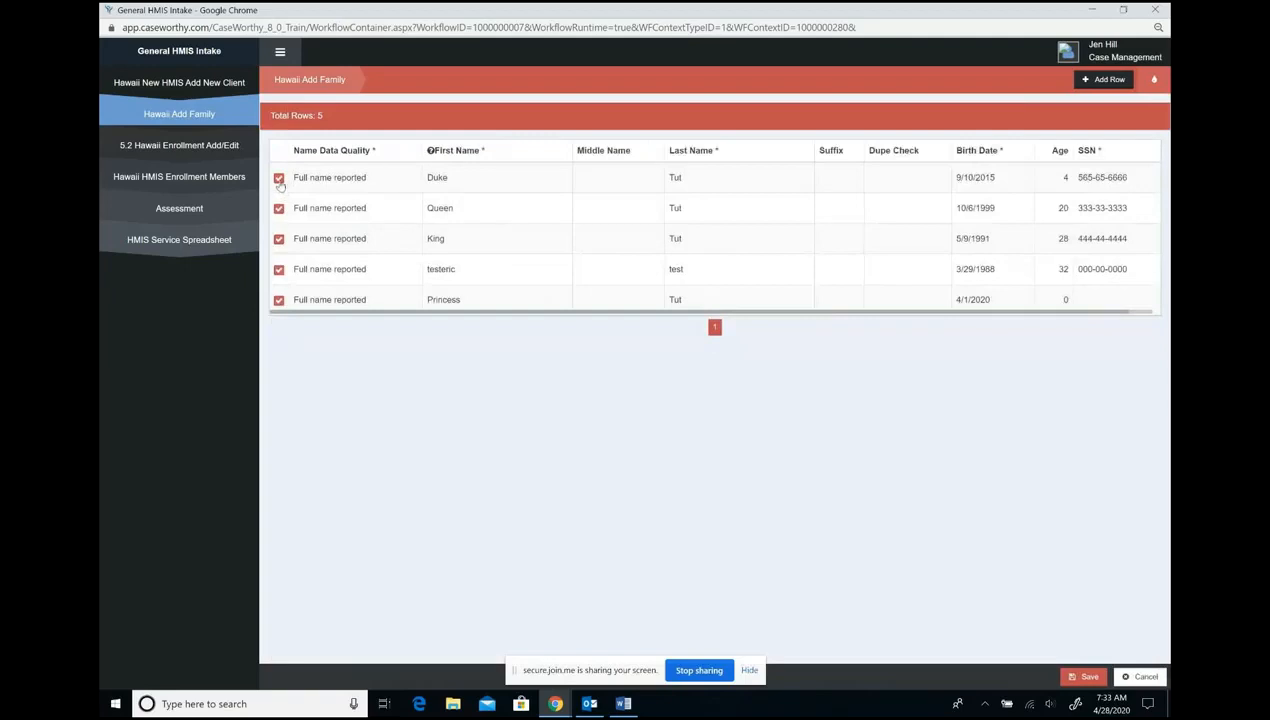
left_click(281, 185)
scroll(300, 300, "down", 3)
left_click(405, 408)
left_click(375, 484)
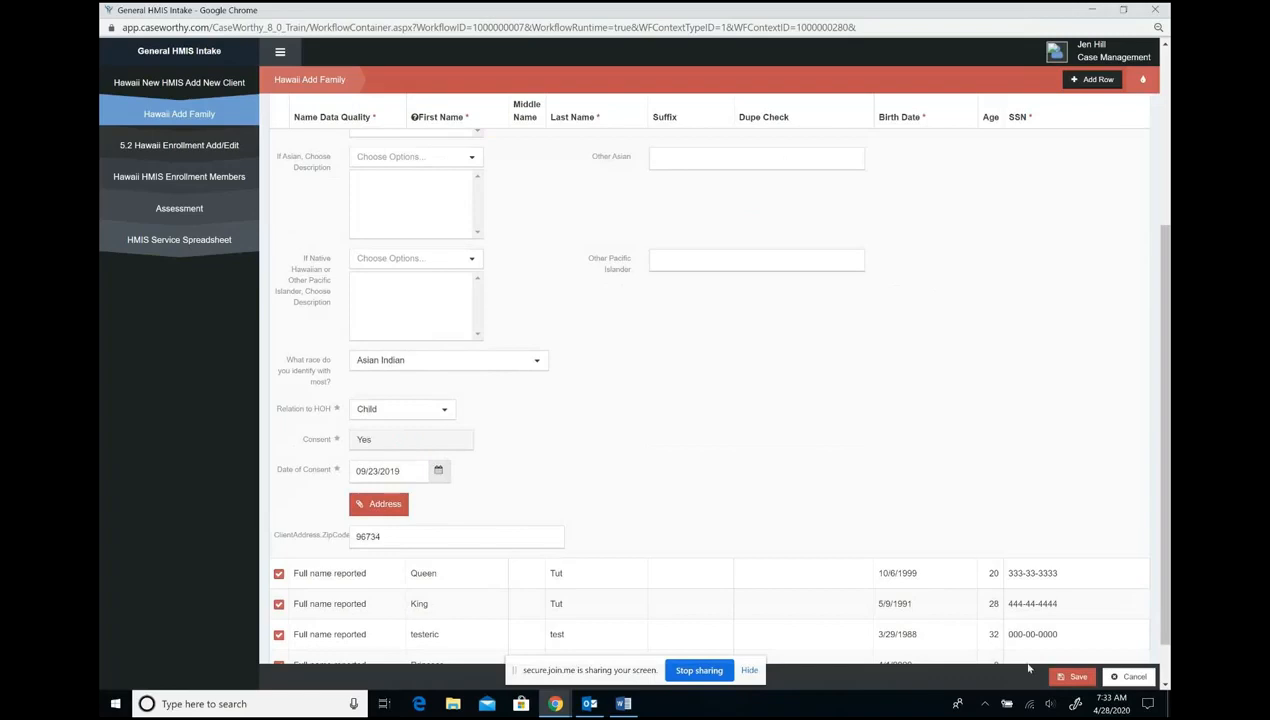
left_click(1068, 677)
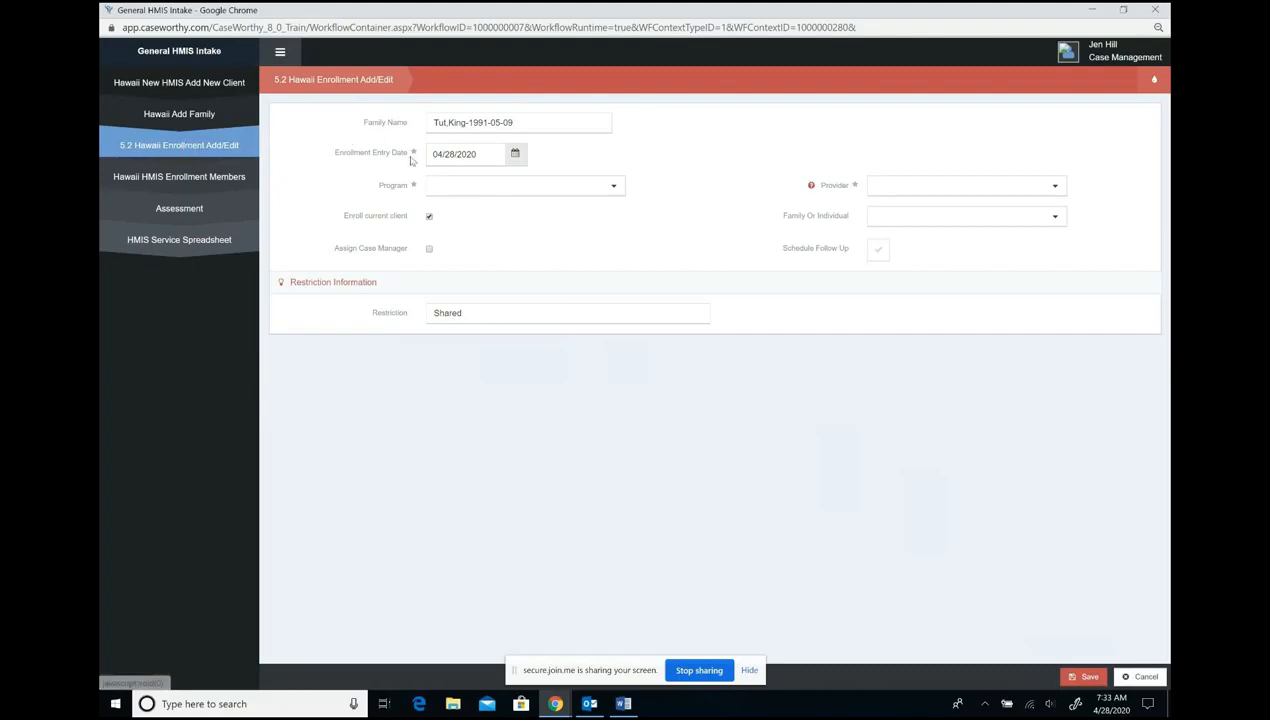
- Set the Enrollment Entry Date to 04/20/2020
left_click_drag(334, 157, 381, 165)
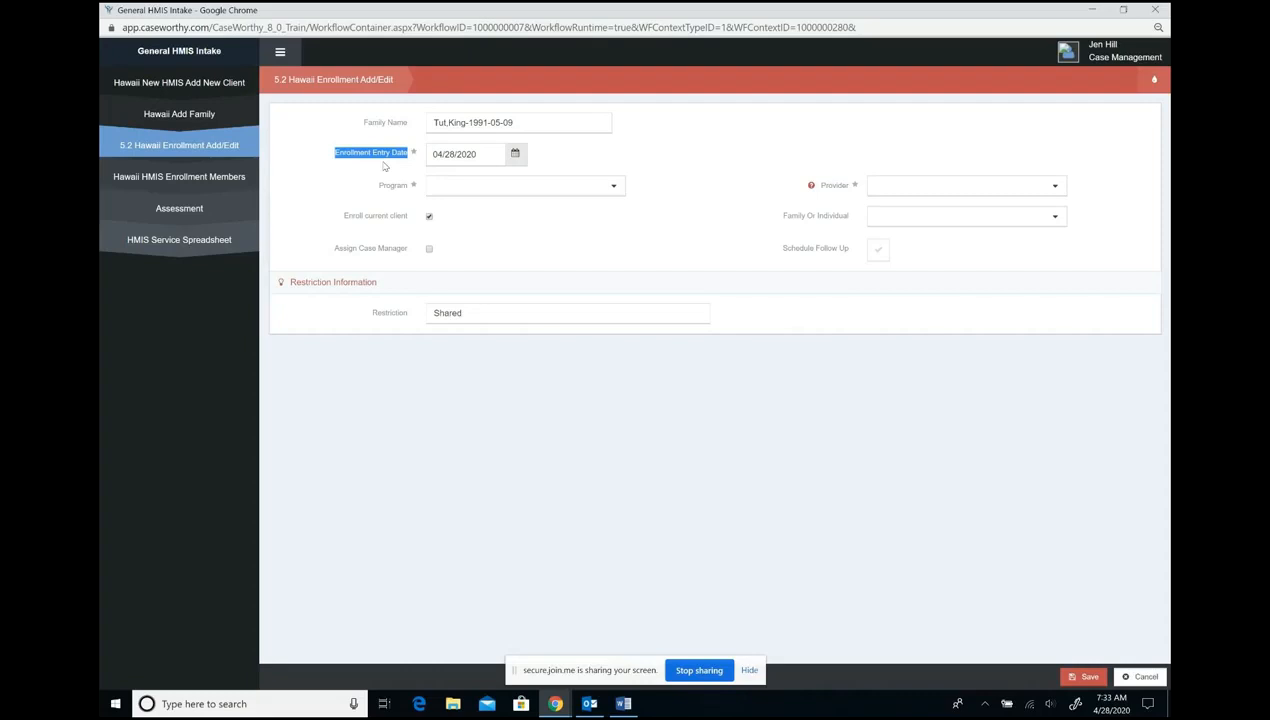
left_click(515, 157)
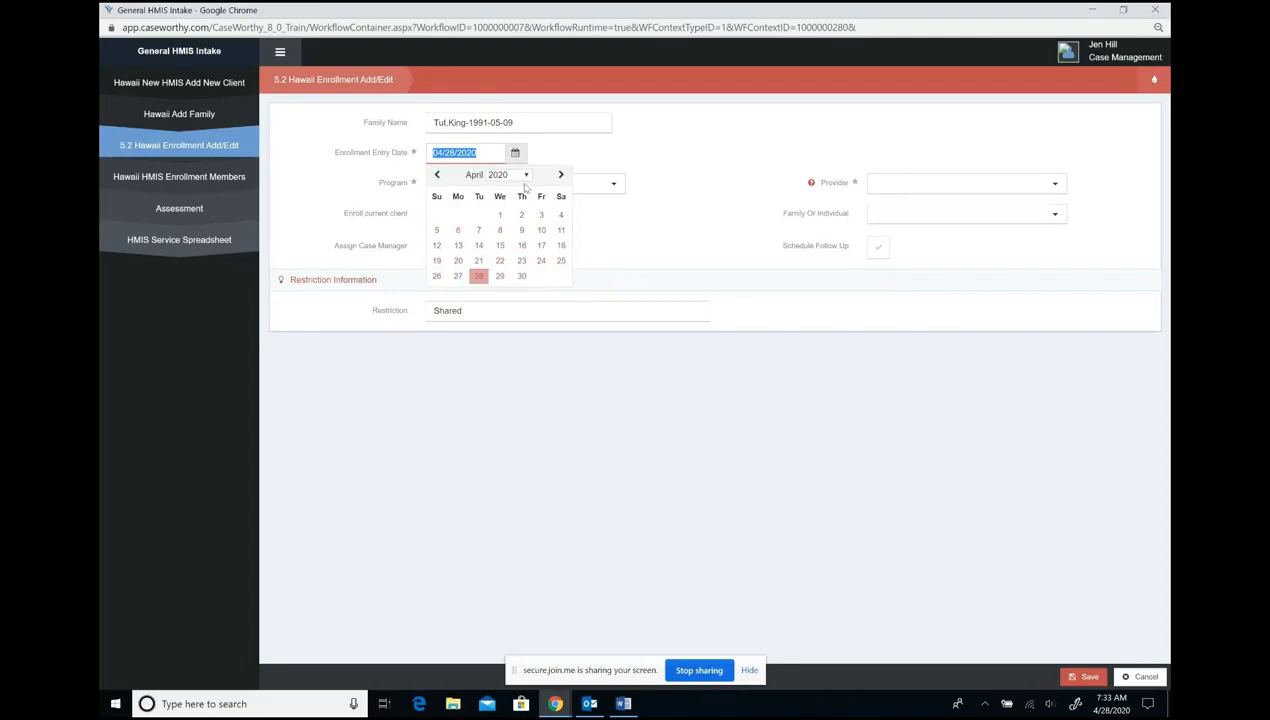
left_click(459, 261)
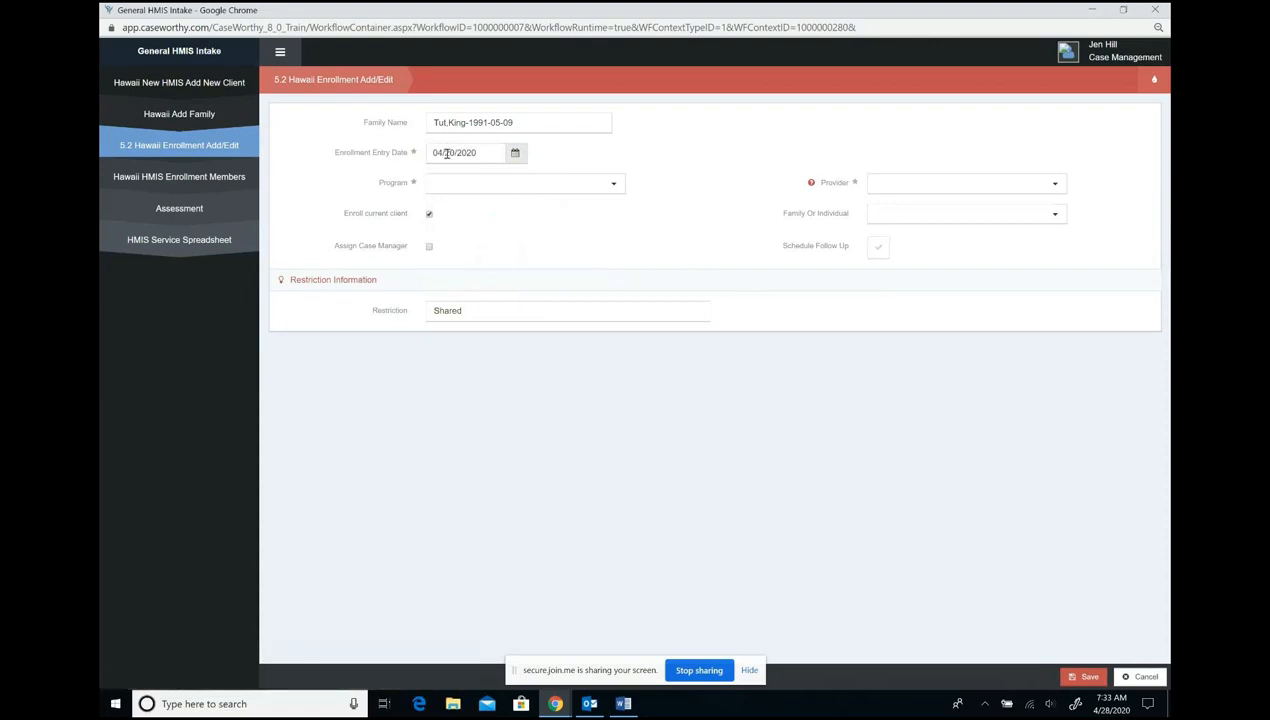
left_click_drag(334, 153, 404, 163)
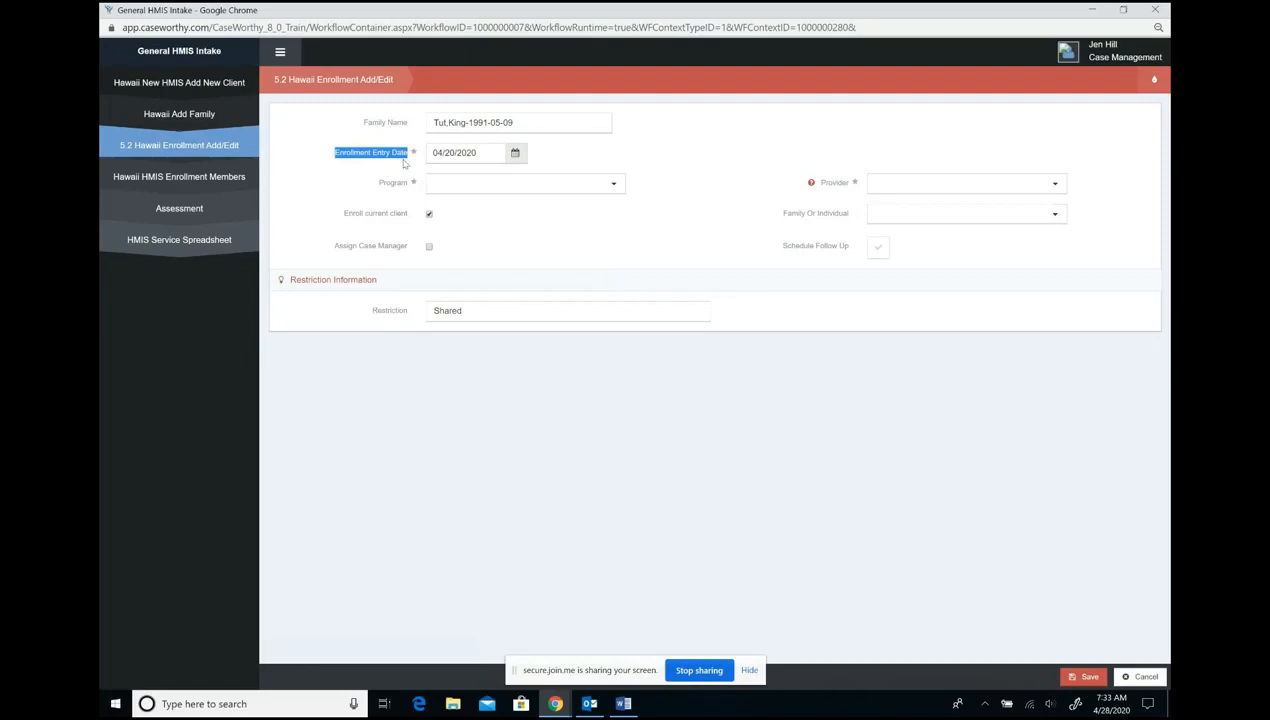
- Set both the enrollment's Program and Provider to APFT - Transitional Housing
left_click(471, 187)
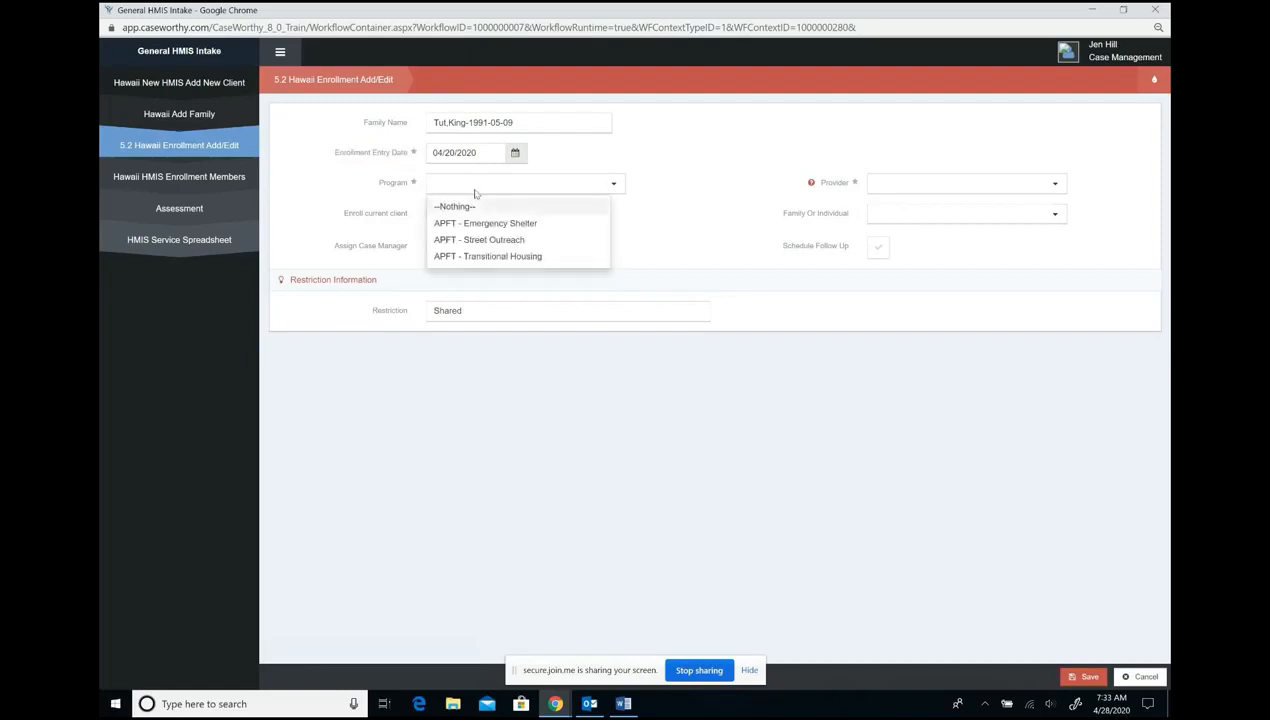
left_click(517, 257)
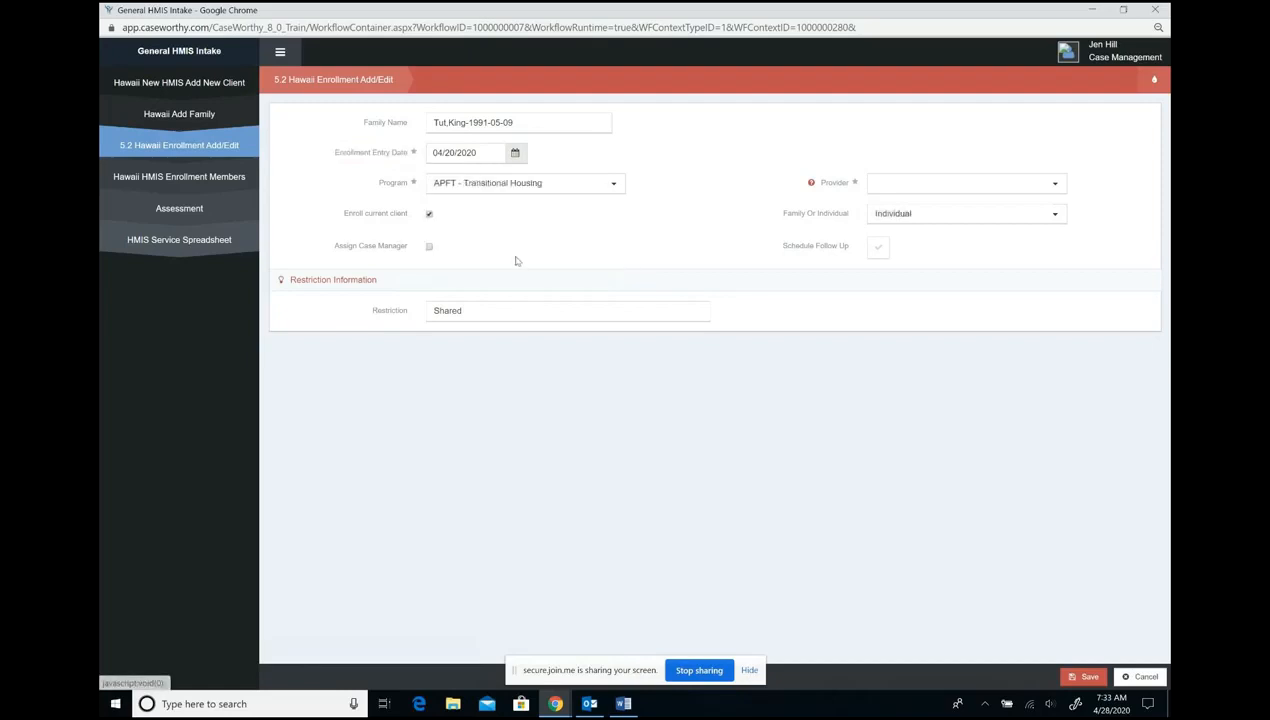
left_click(898, 187)
left_click(941, 258)
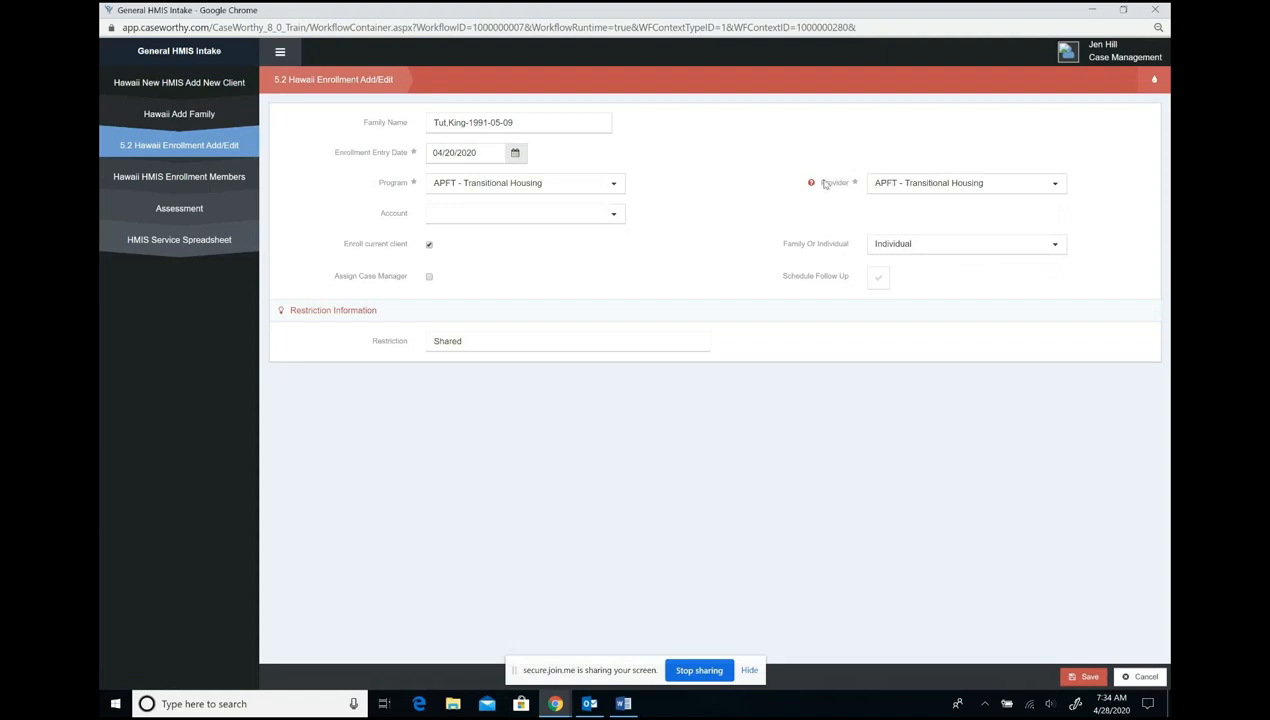
- Check the active organization, provider and role in the main CaseWorthy window, and return to the maximized intake window
left_click_drag(909, 14, 910, 45)
left_click(1148, 12)
left_click(1155, 90)
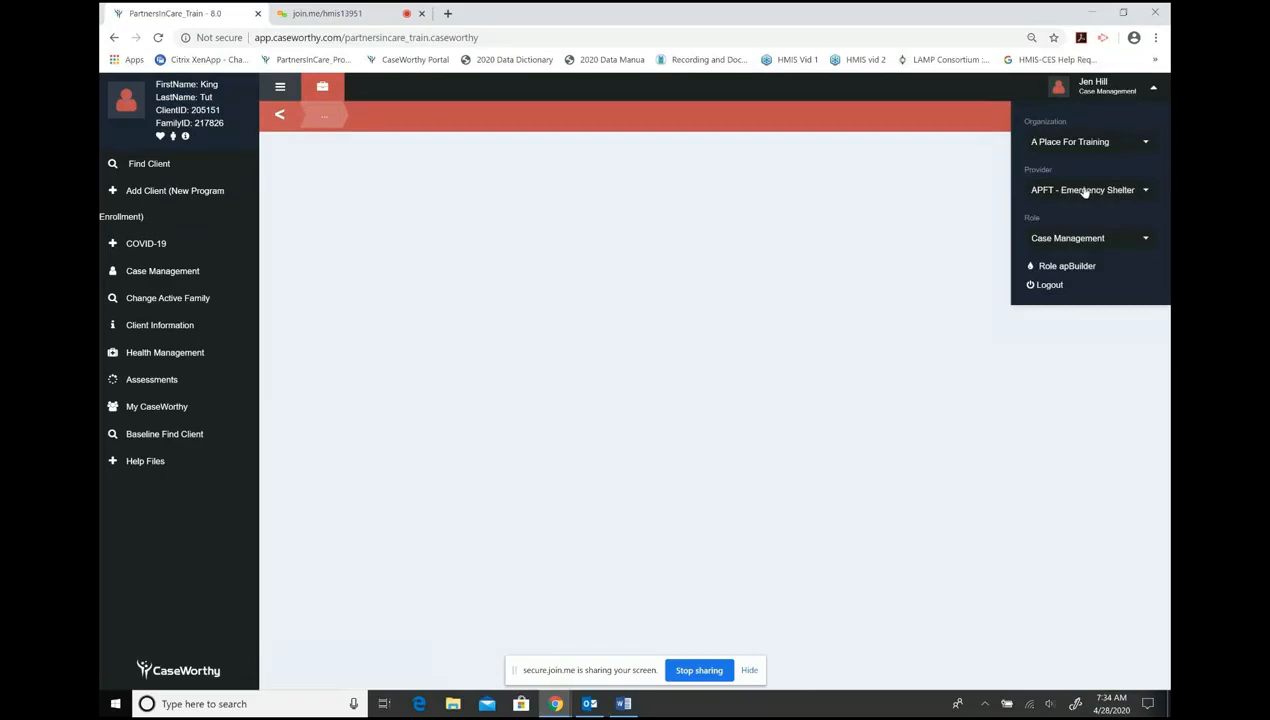
left_click(556, 703)
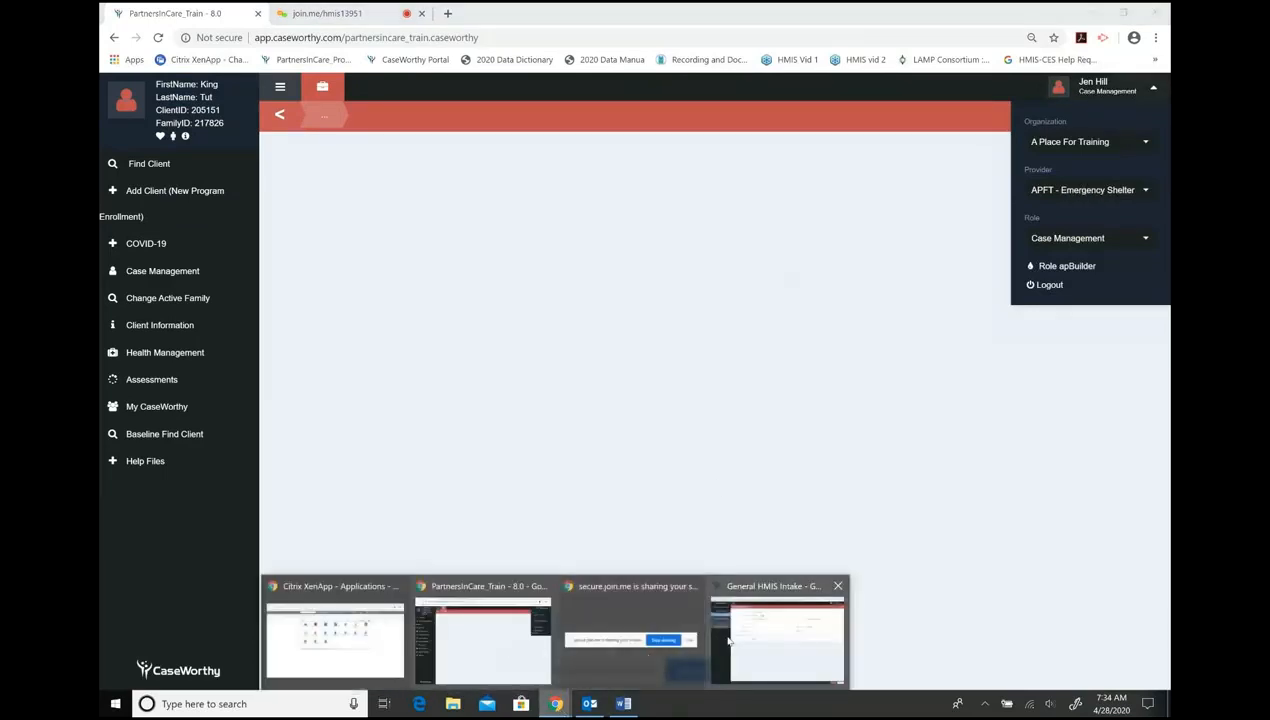
left_click(728, 641)
left_click_drag(740, 289, 775, 2)
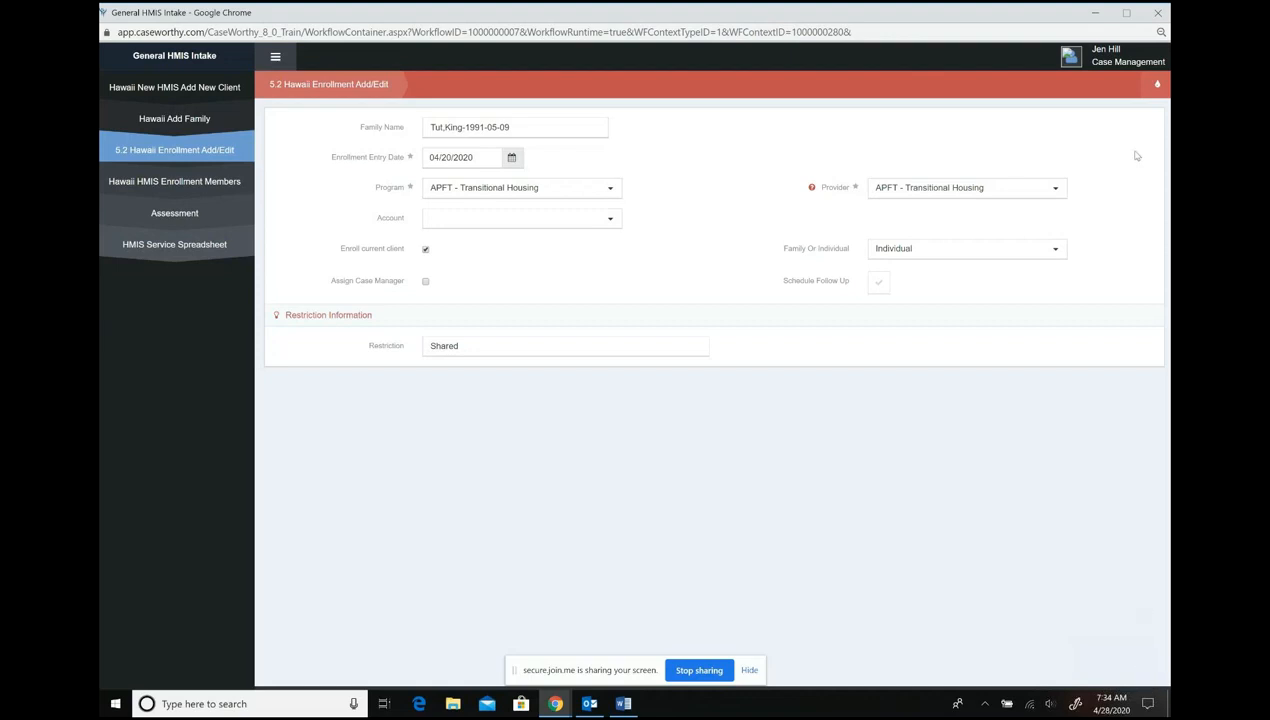
left_click(1125, 13)
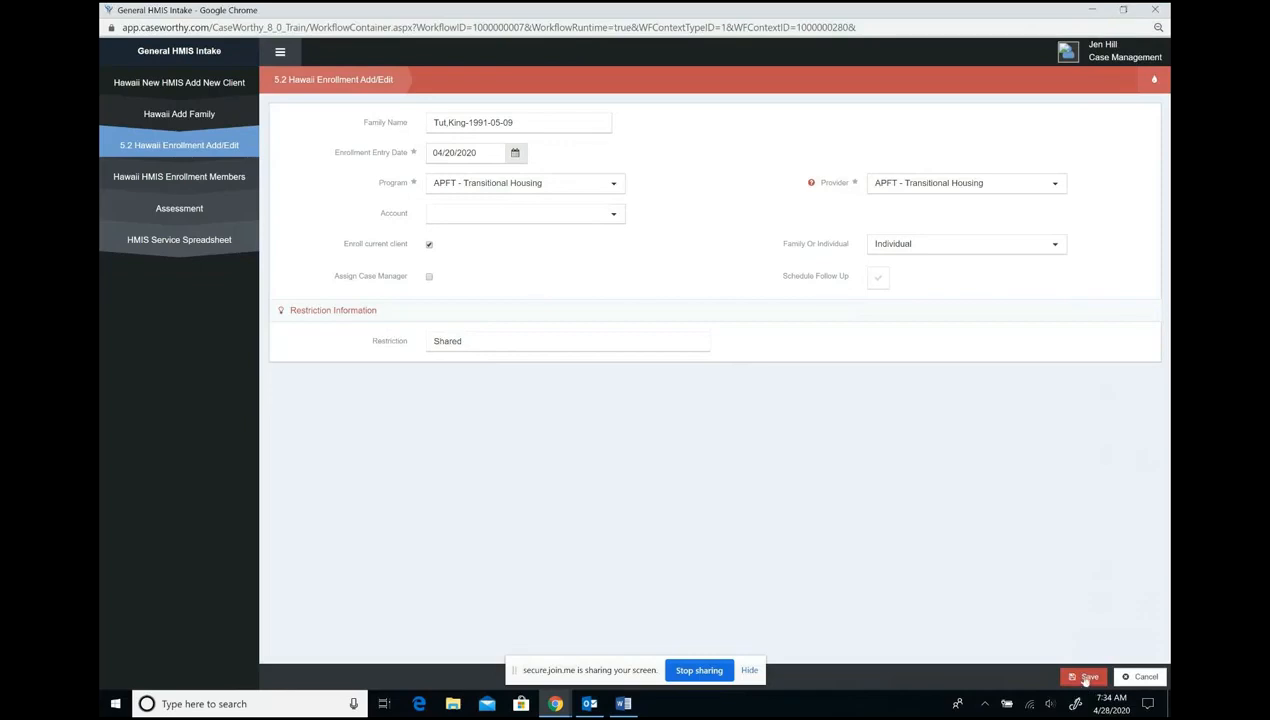
- Enable Assign Case Manager, choose the logged-in worker as Case Manager, and save the enrollment
left_click(428, 277)
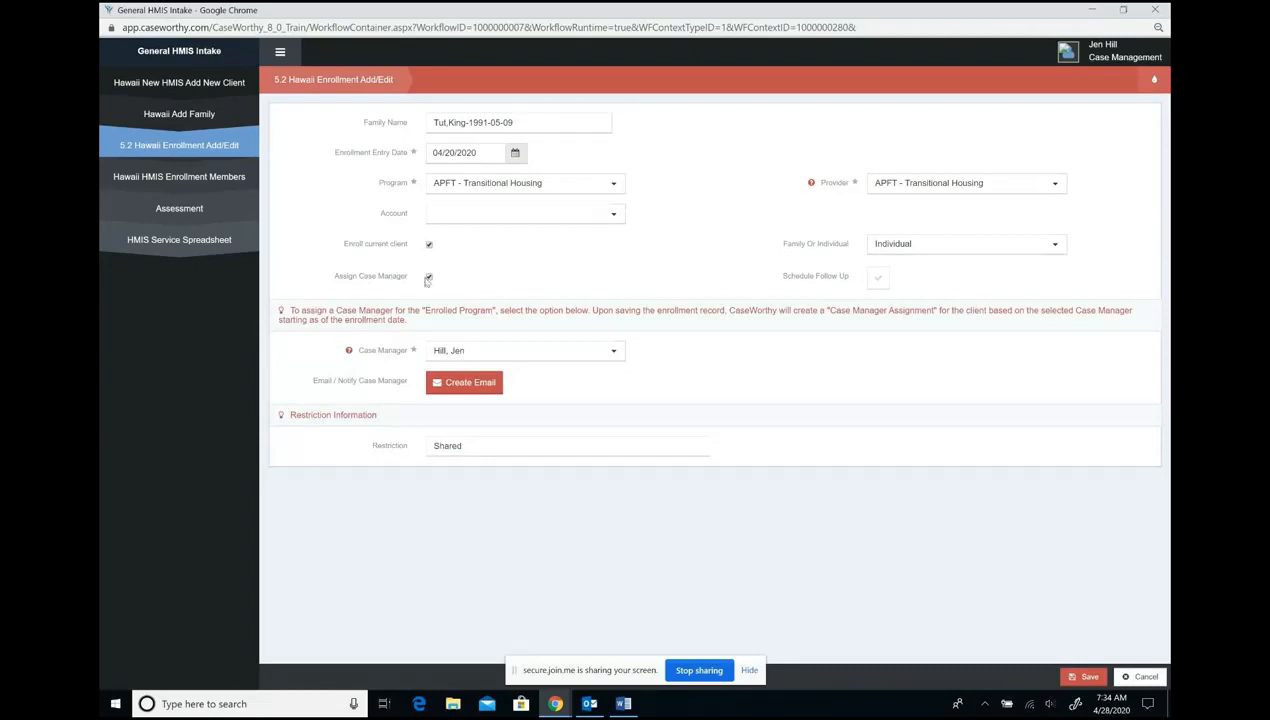
left_click(429, 278)
left_click(430, 278)
left_click(445, 353)
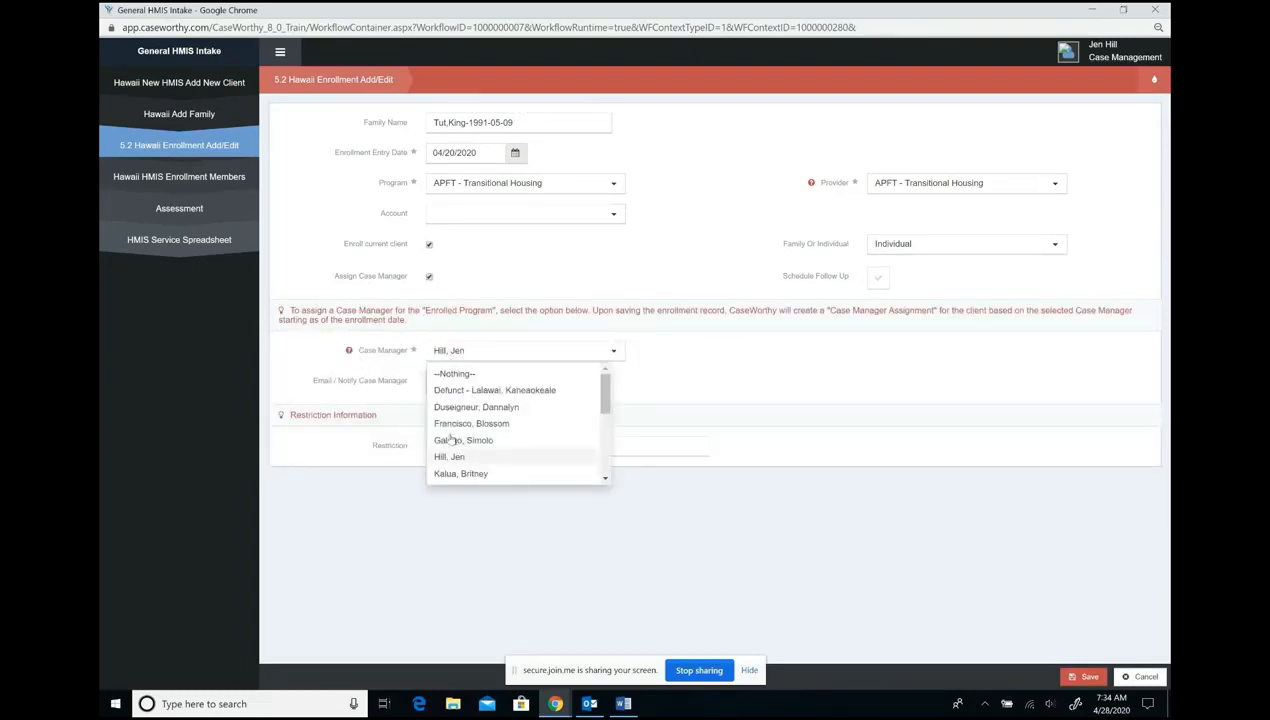
left_click(441, 459)
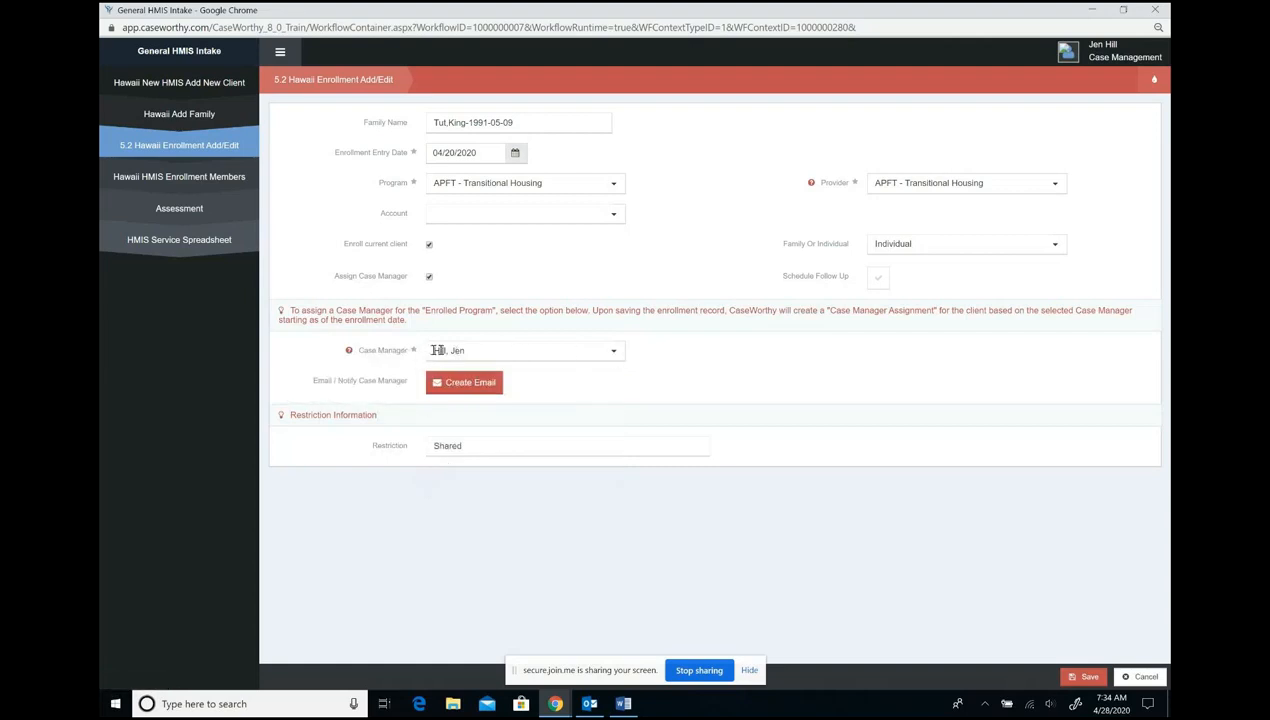
left_click(1084, 676)
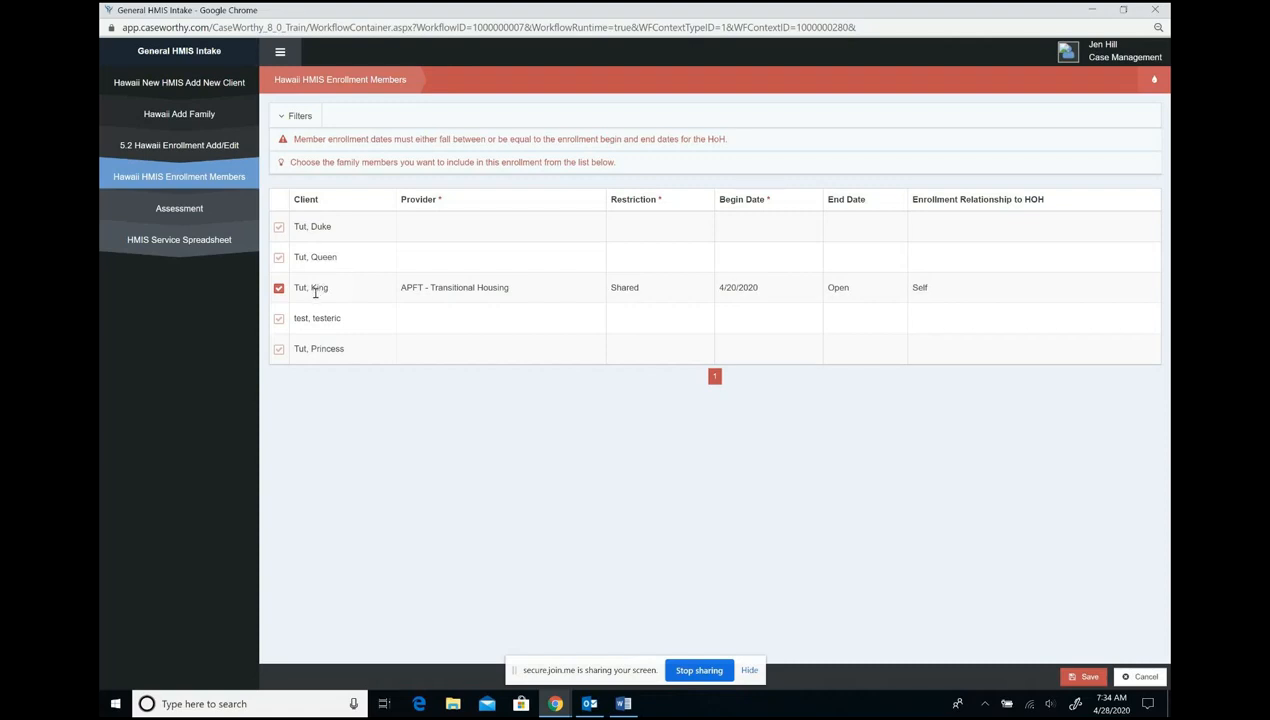
- Include all four remaining family members in the household's APFT - Transitional Housing enrollment
left_click(279, 229)
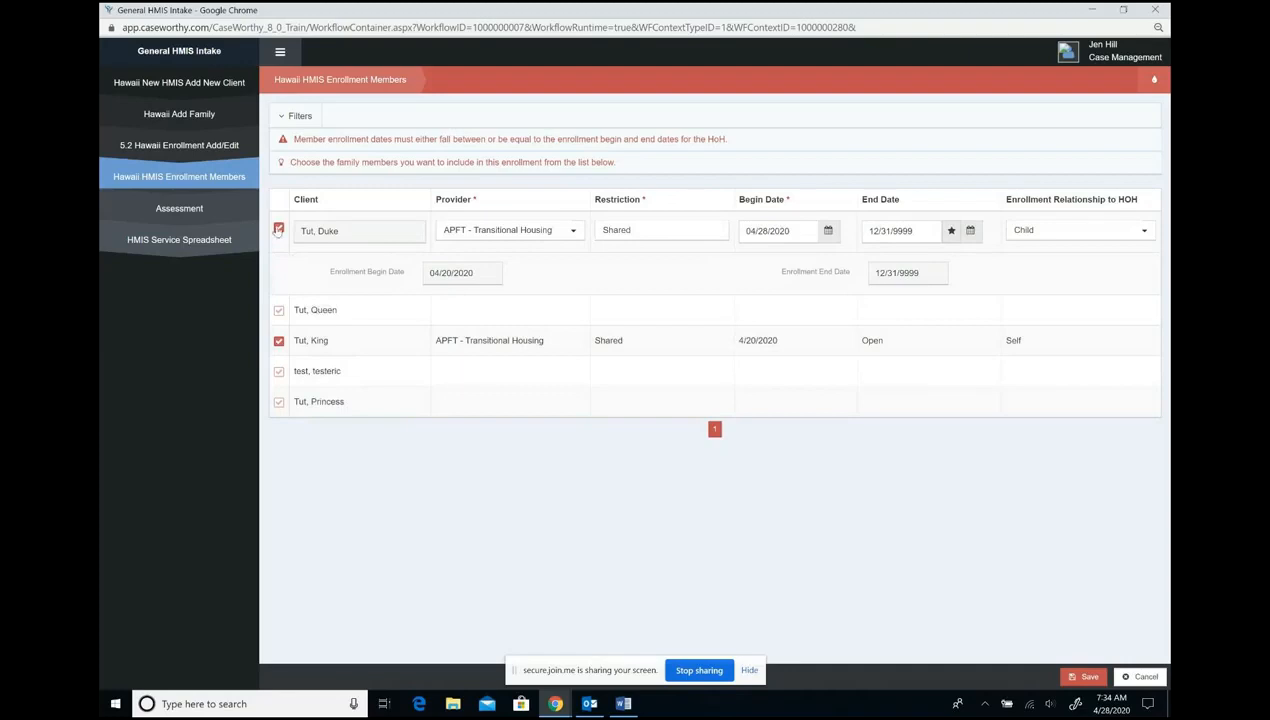
left_click(279, 311)
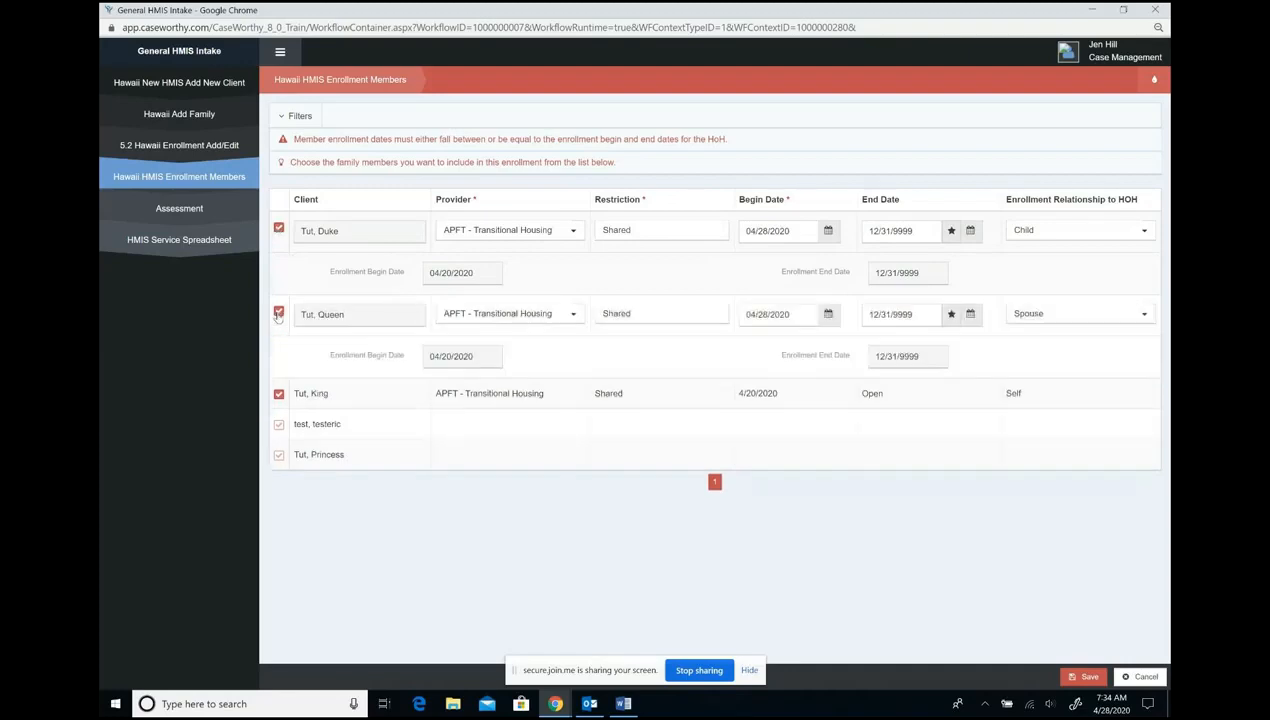
left_click(279, 425)
left_click(279, 509)
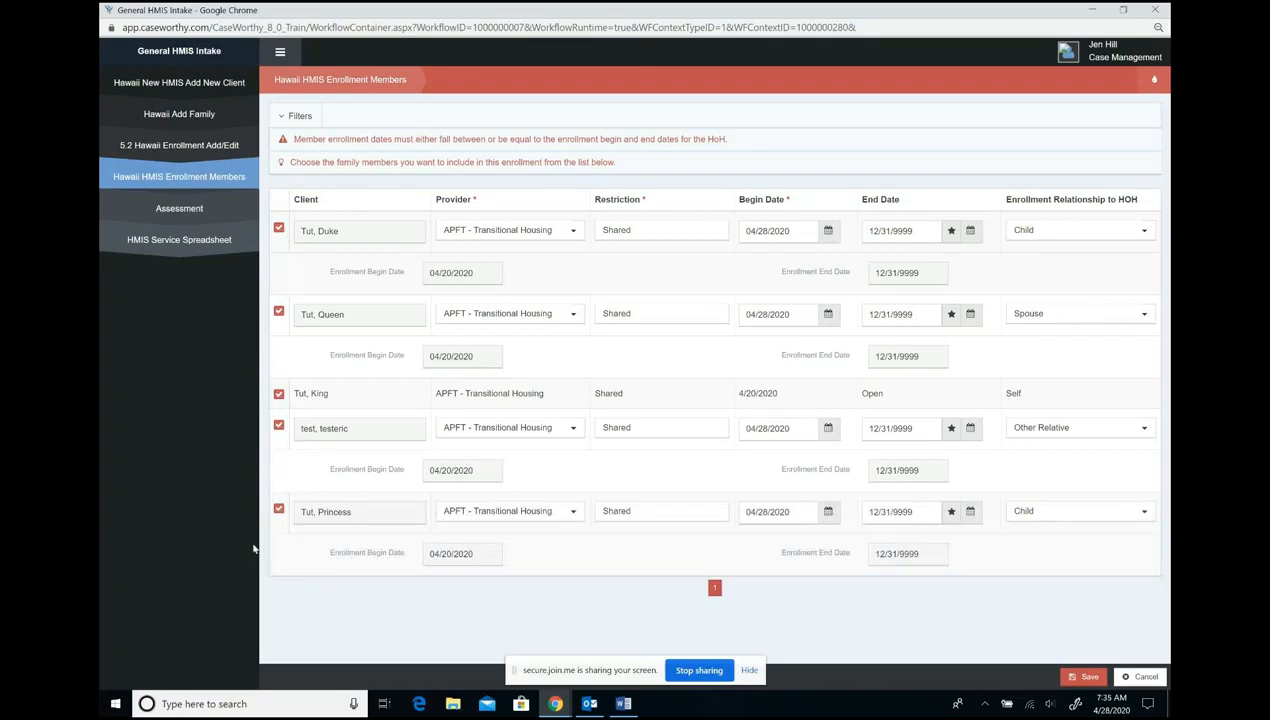
- Check the household's existing program enrollments under Case Management in the main CaseWorthy window, and return to the intake window
left_click_drag(737, 206, 786, 211)
left_click(746, 232)
left_click_drag(740, 395, 780, 395)
left_click(1091, 10)
left_click(724, 415)
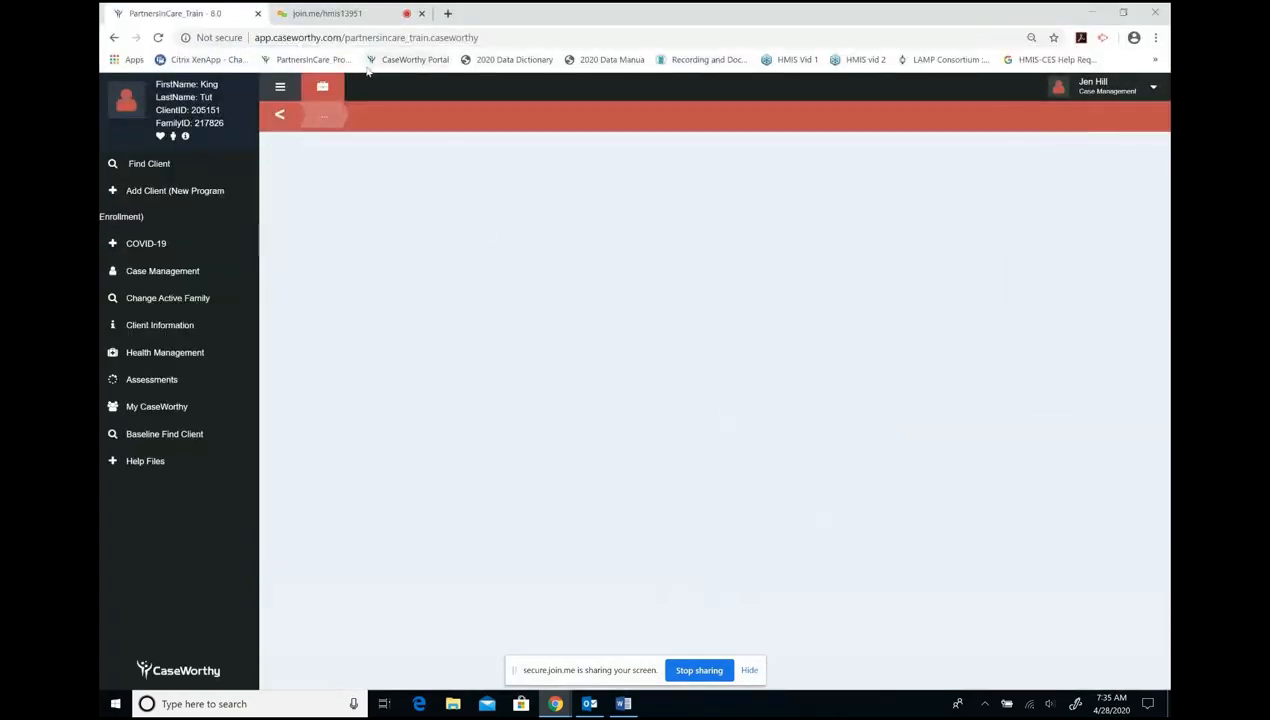
mouse_move(152, 271)
left_click(316, 336)
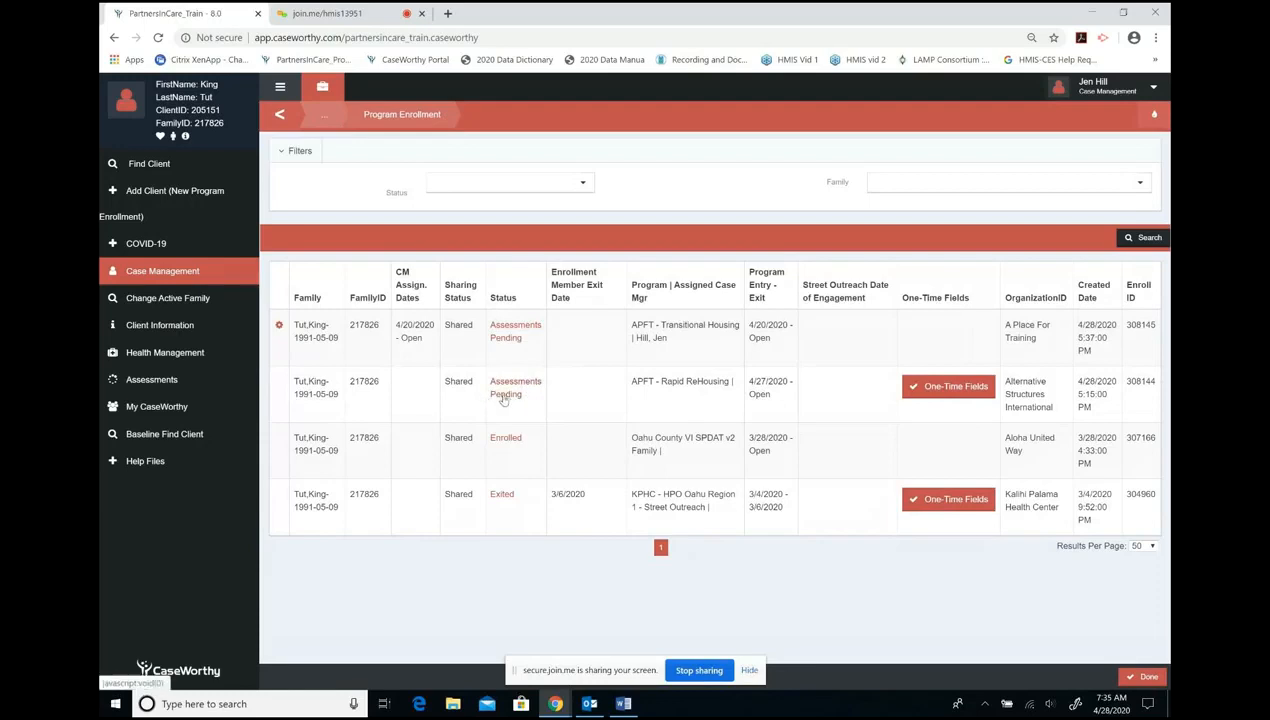
left_click_drag(629, 382, 731, 382)
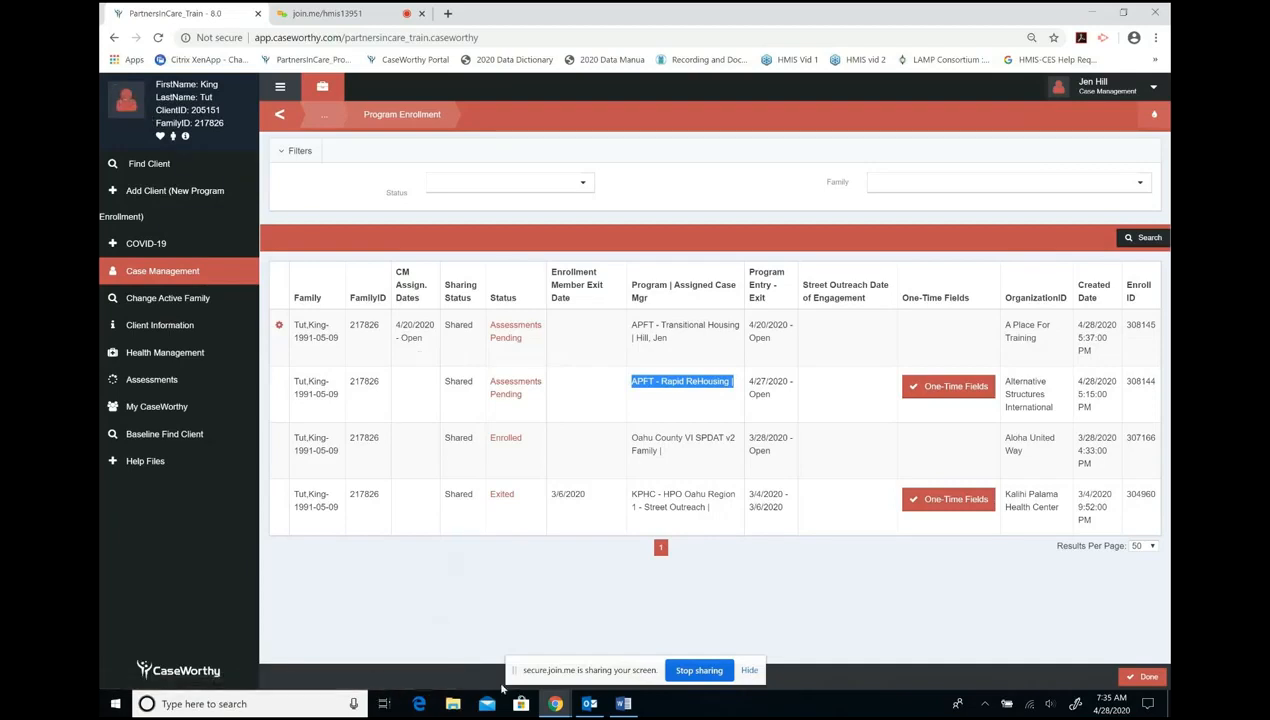
left_click(555, 703)
left_click(724, 650)
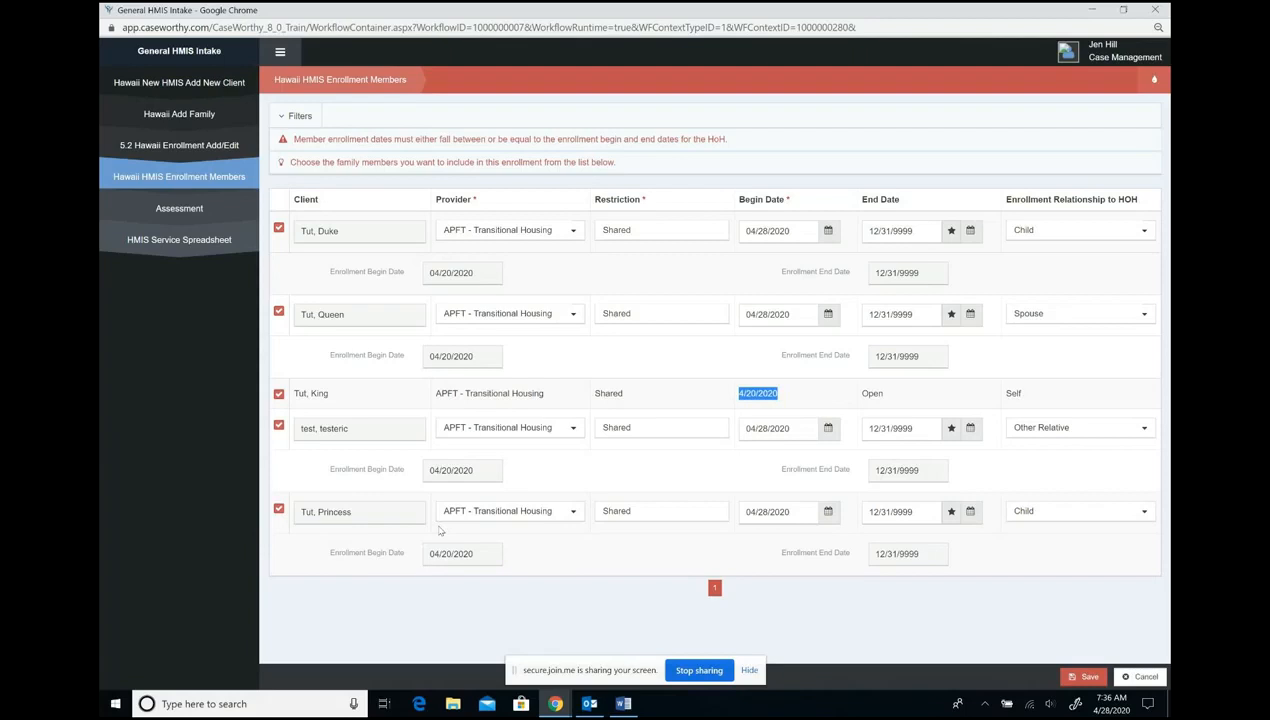
- Try to save the first listed family member's enrollment with a Begin Date of 04/15/2020
left_click(741, 234)
type("0")
left_click(532, 615)
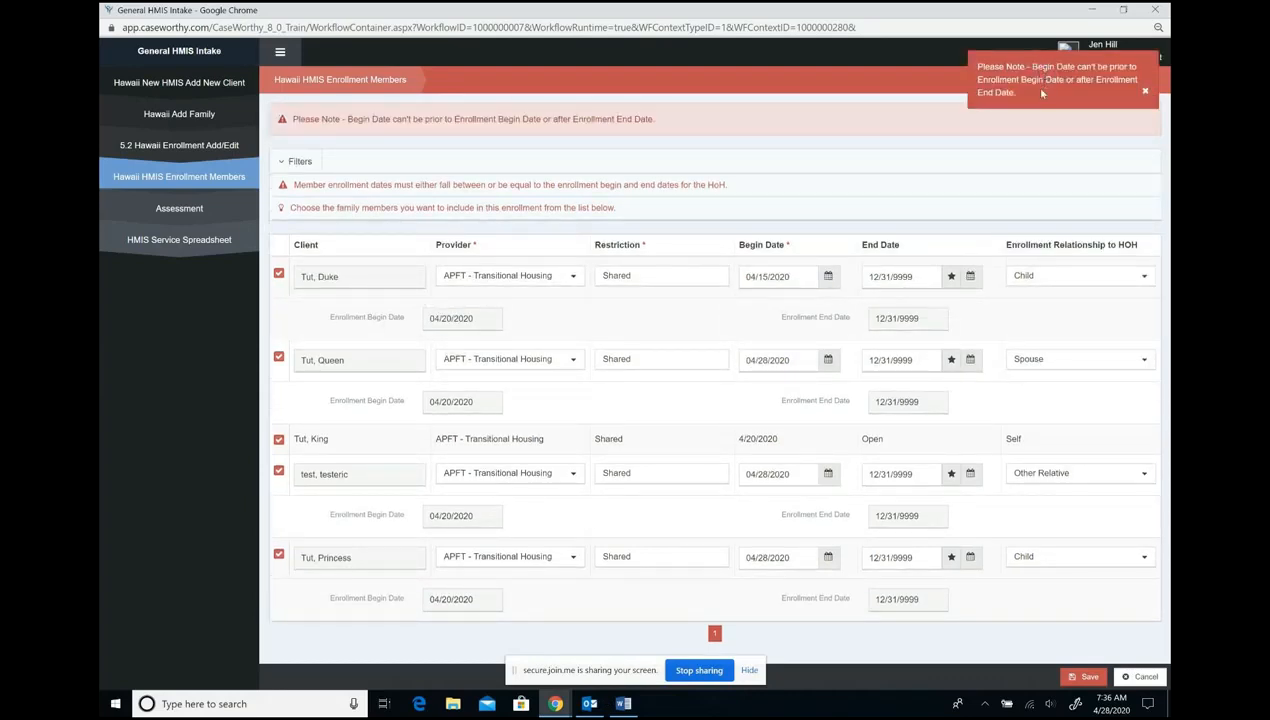
left_click(1145, 93)
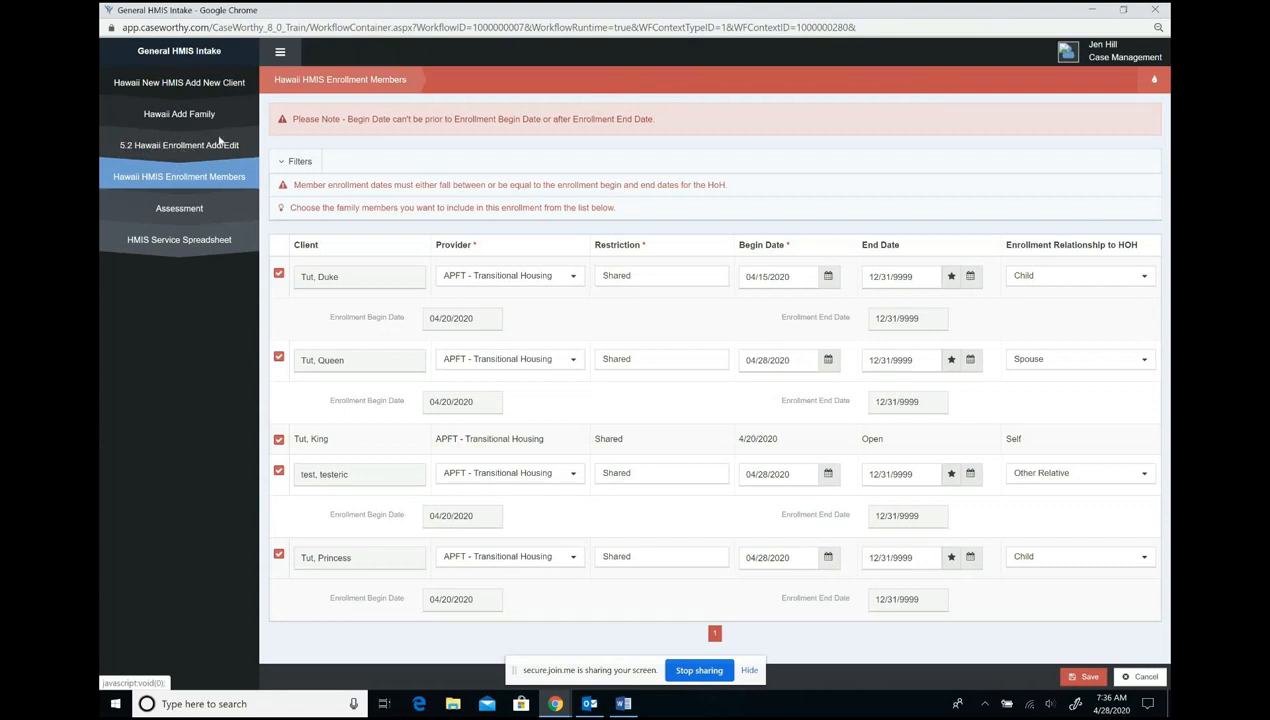
- Set the enrollment Begin Date of all four family members to 04/20/2020 and save the enrollment members
triple_click(766, 277)
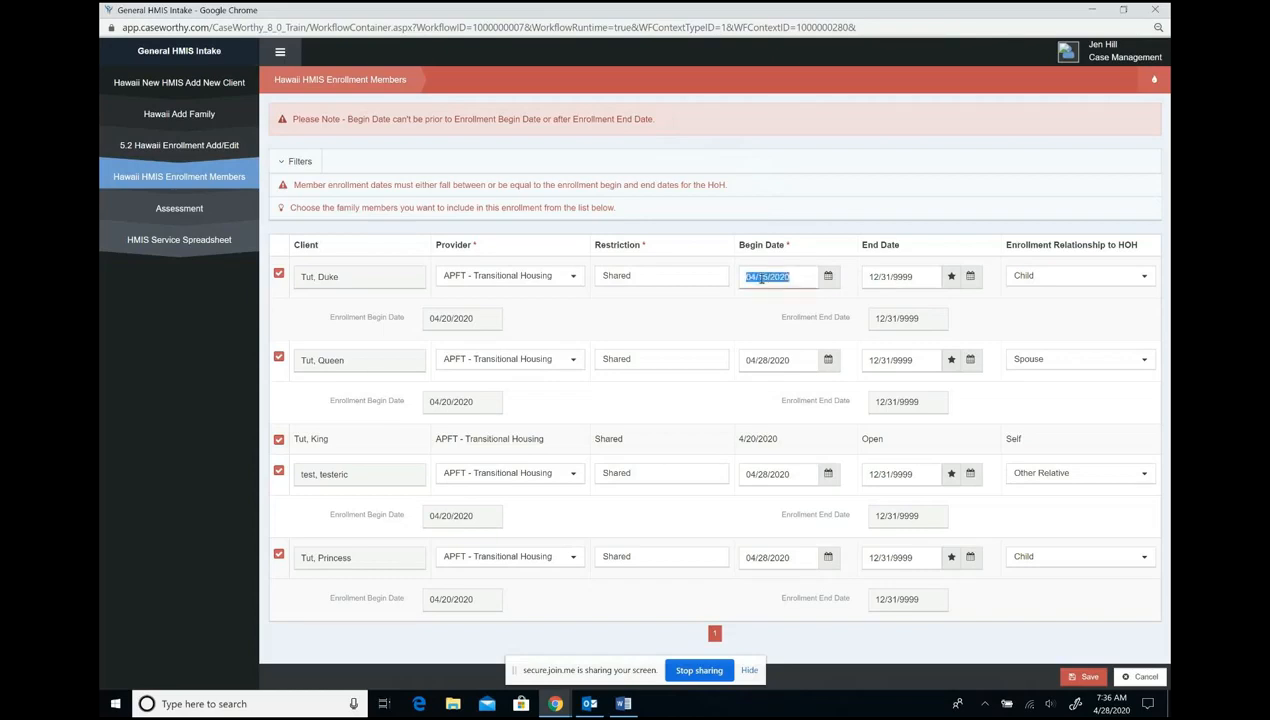
type("04/20/2020")
triple_click(761, 277)
key("ctrl+c")
triple_click(766, 361)
key("ctrl+v")
triple_click(767, 430)
key("ctrl+v")
triple_click(767, 512)
key("ctrl+v")
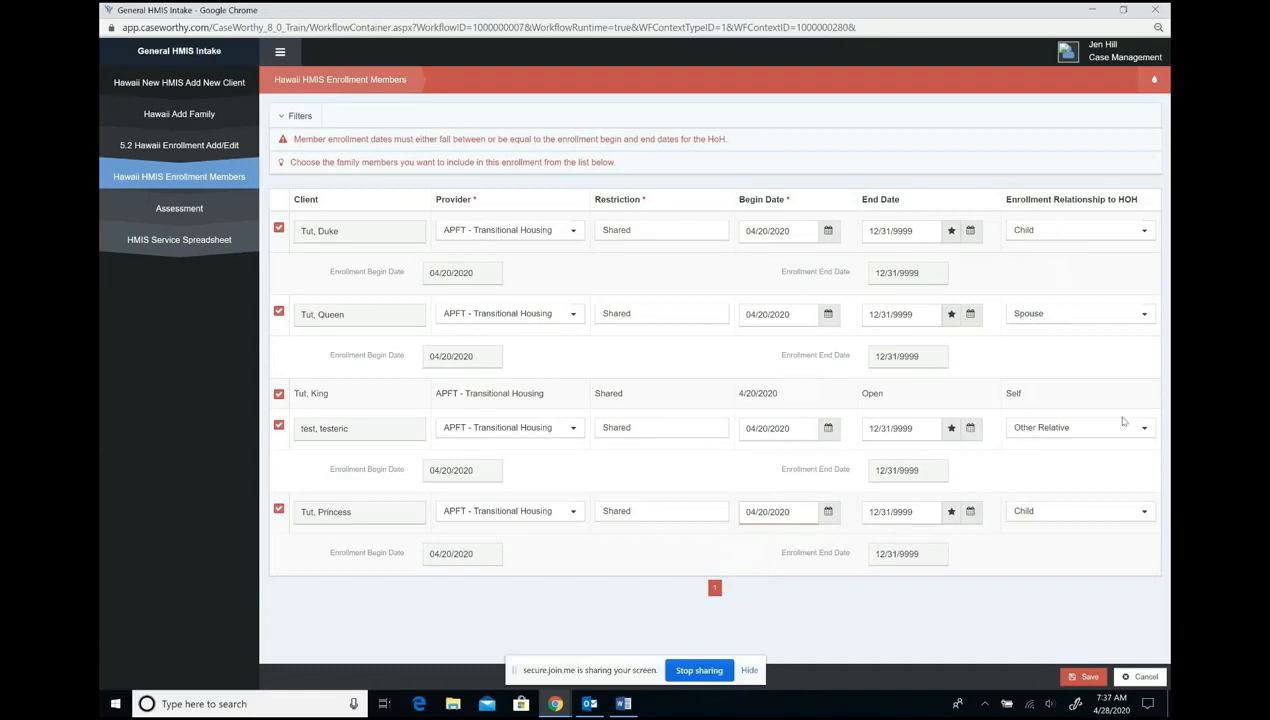
left_click(1086, 677)
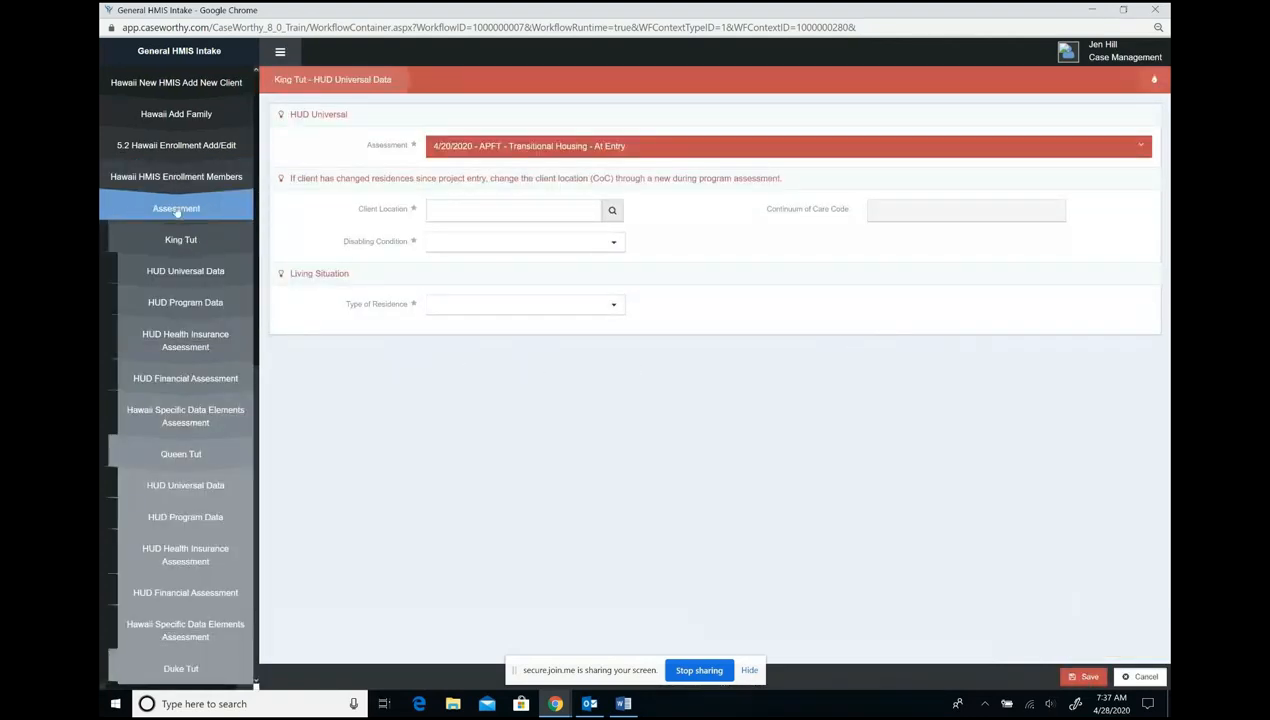
- In the head of household's HUD Universal Data, set Client Location to APFT - Transitional Housing and Disabling Condition to No
scroll(176, 210, "down", 1)
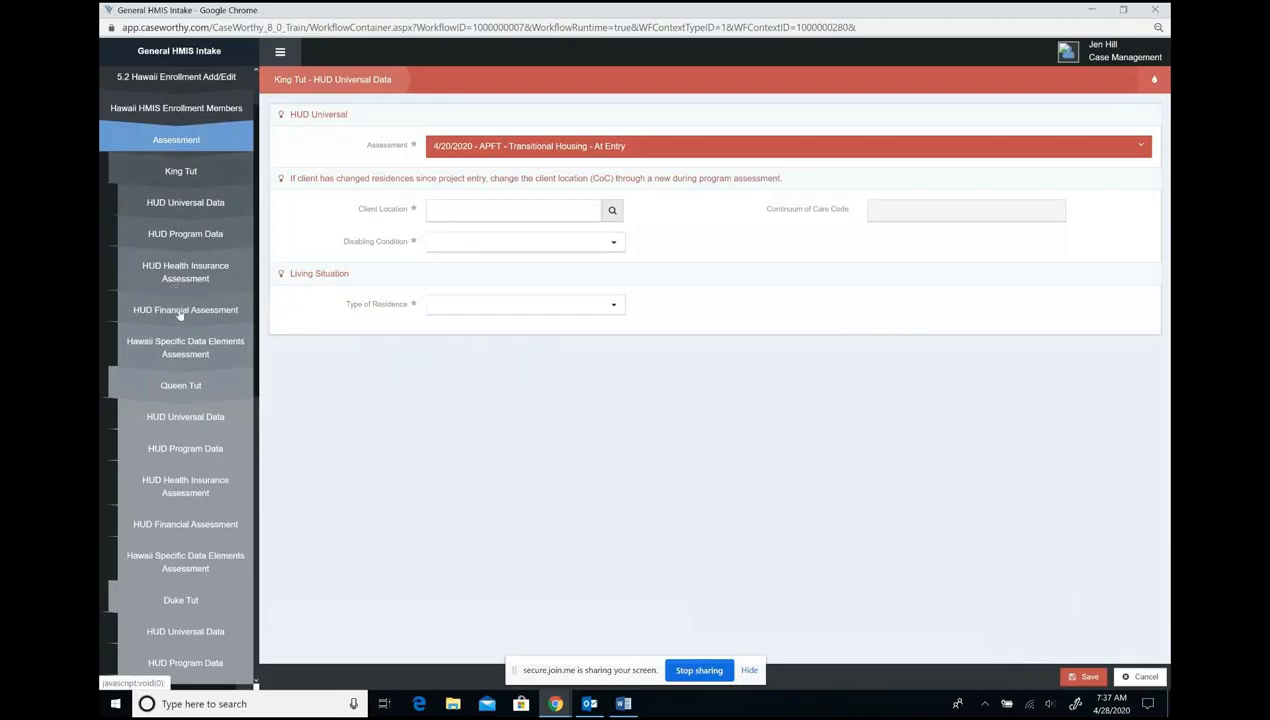
scroll(215, 382, "down", 3)
scroll(215, 380, "down", 4)
scroll(213, 372, "up", 3)
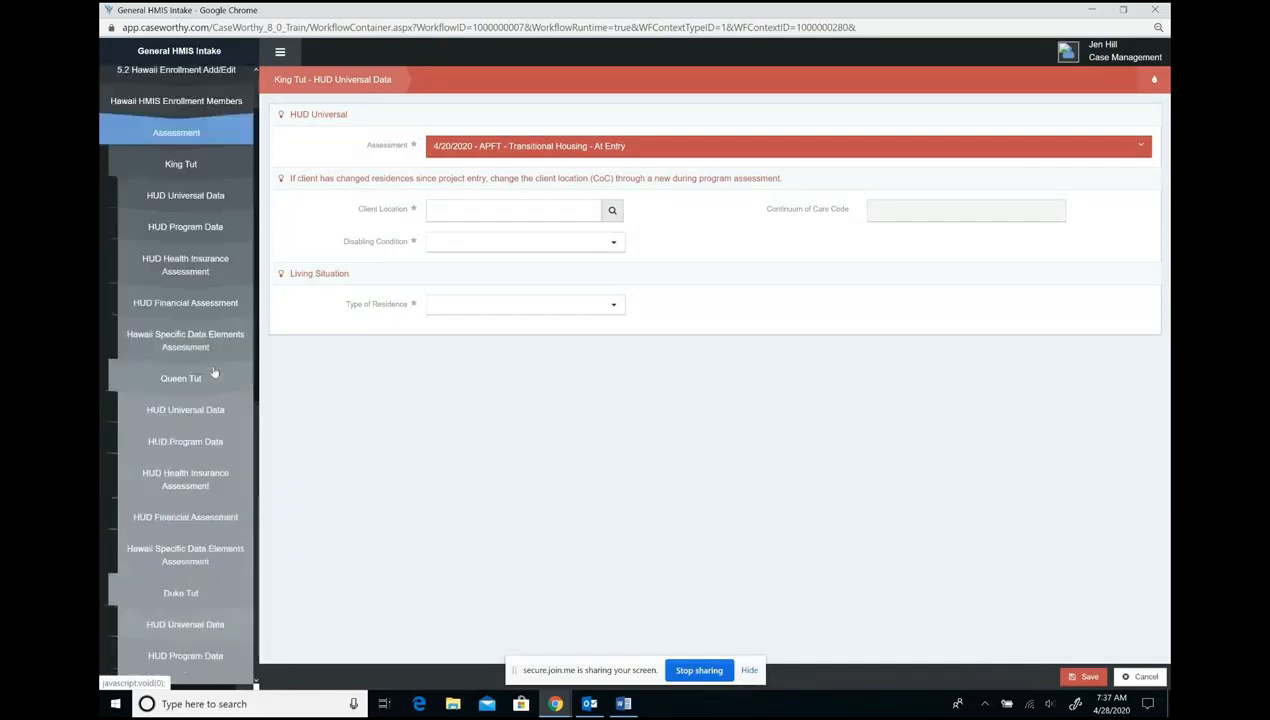
scroll(213, 372, "up", 1)
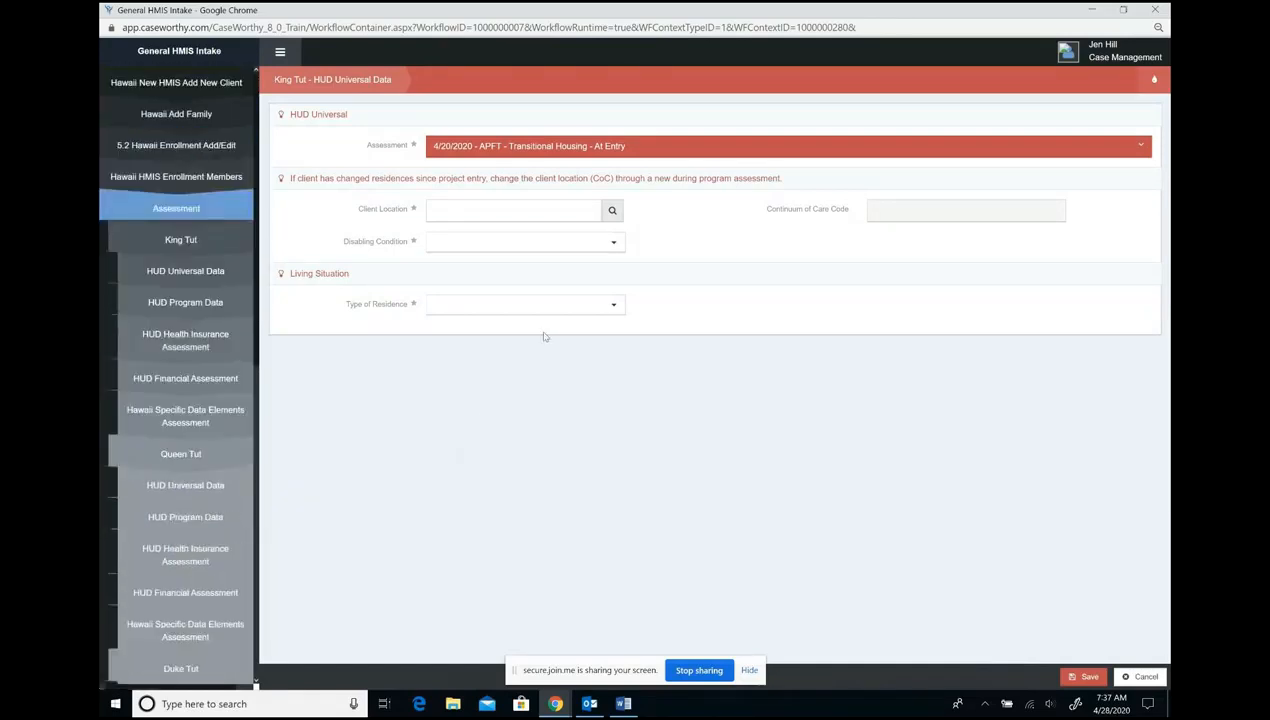
left_click(608, 213)
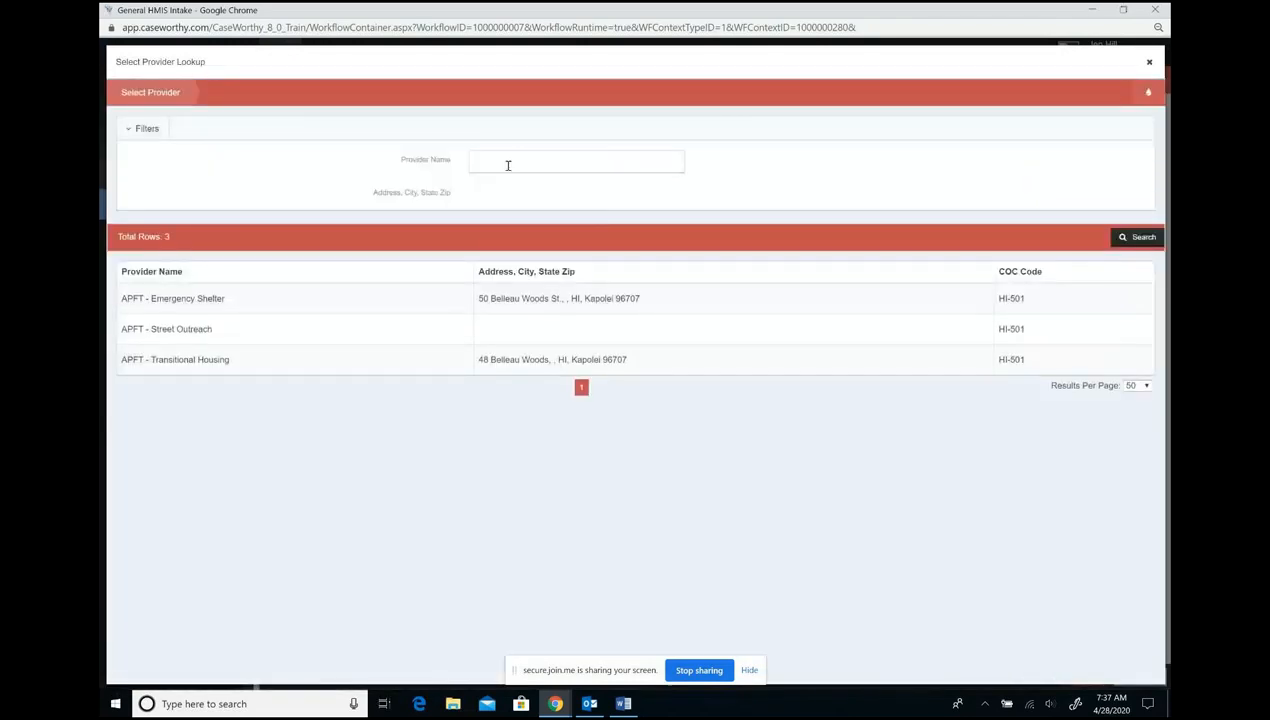
left_click(163, 359)
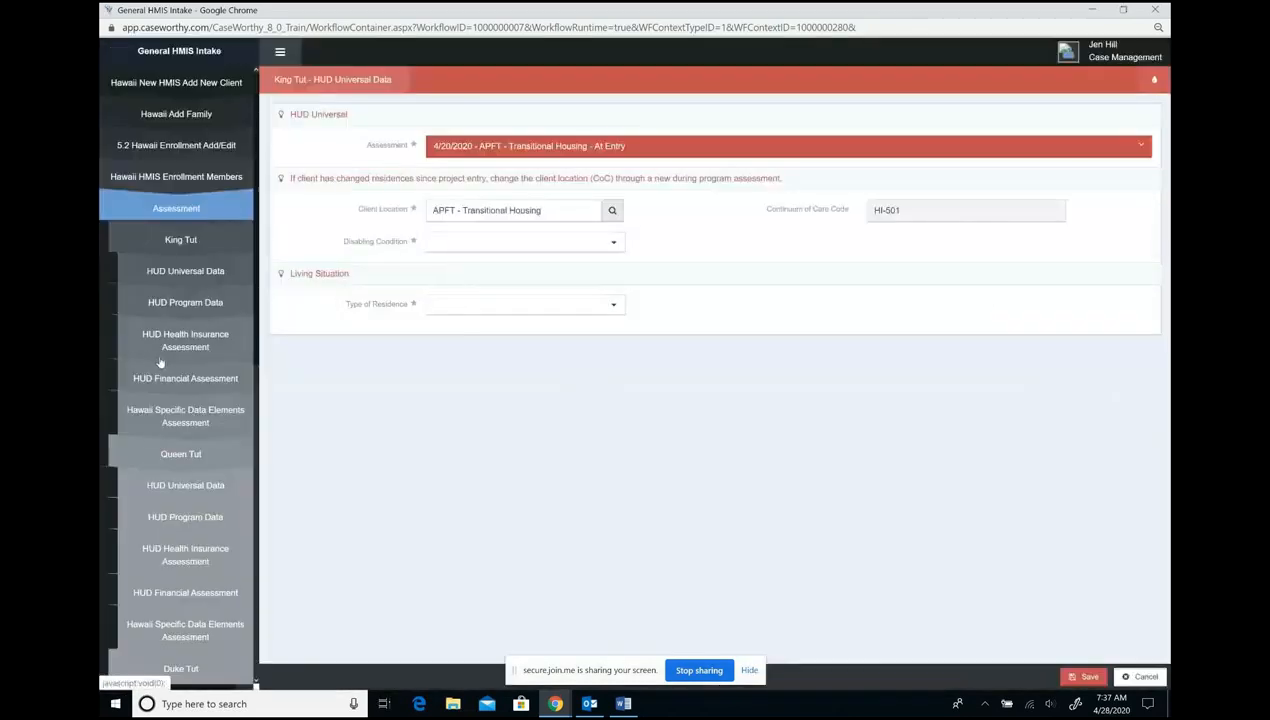
left_click(528, 243)
left_click(448, 280)
- Record the living situation as Emergency Shelter, One Night or Less, homelessness started 04/01/2020, One Time, One Month, and save the assessment
left_click(456, 306)
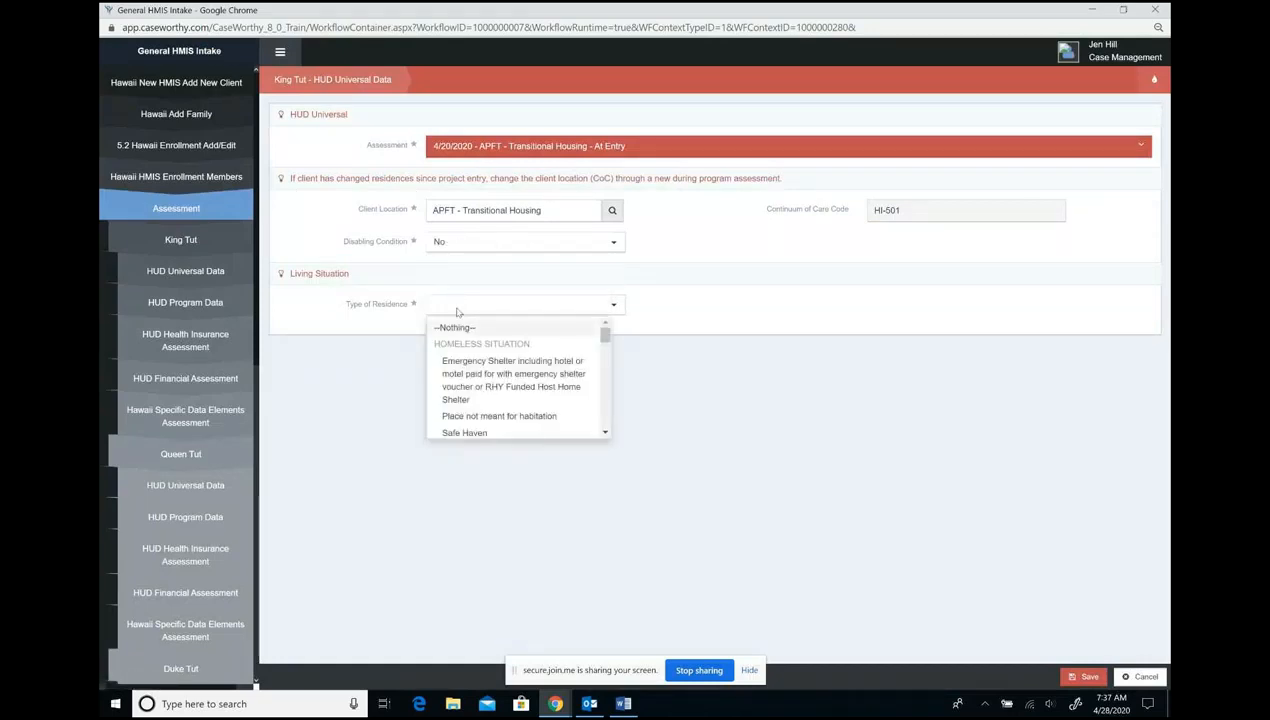
left_click(468, 375)
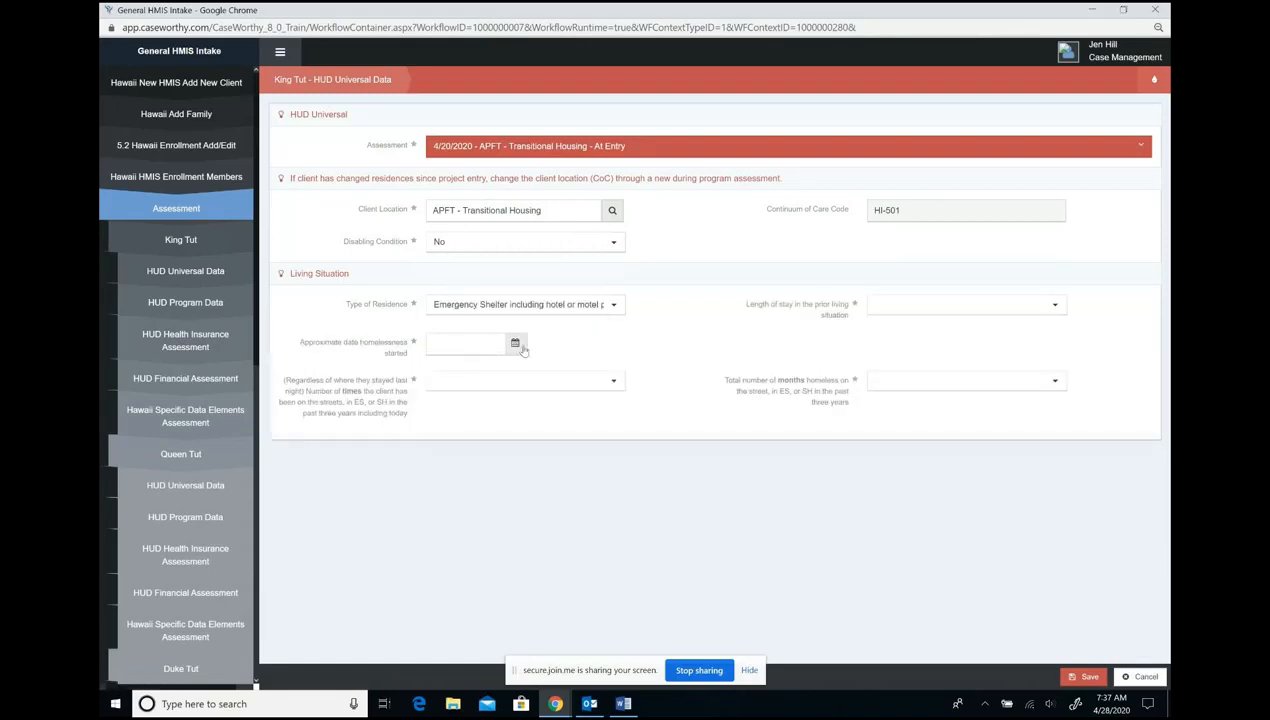
left_click(515, 343)
left_click(500, 403)
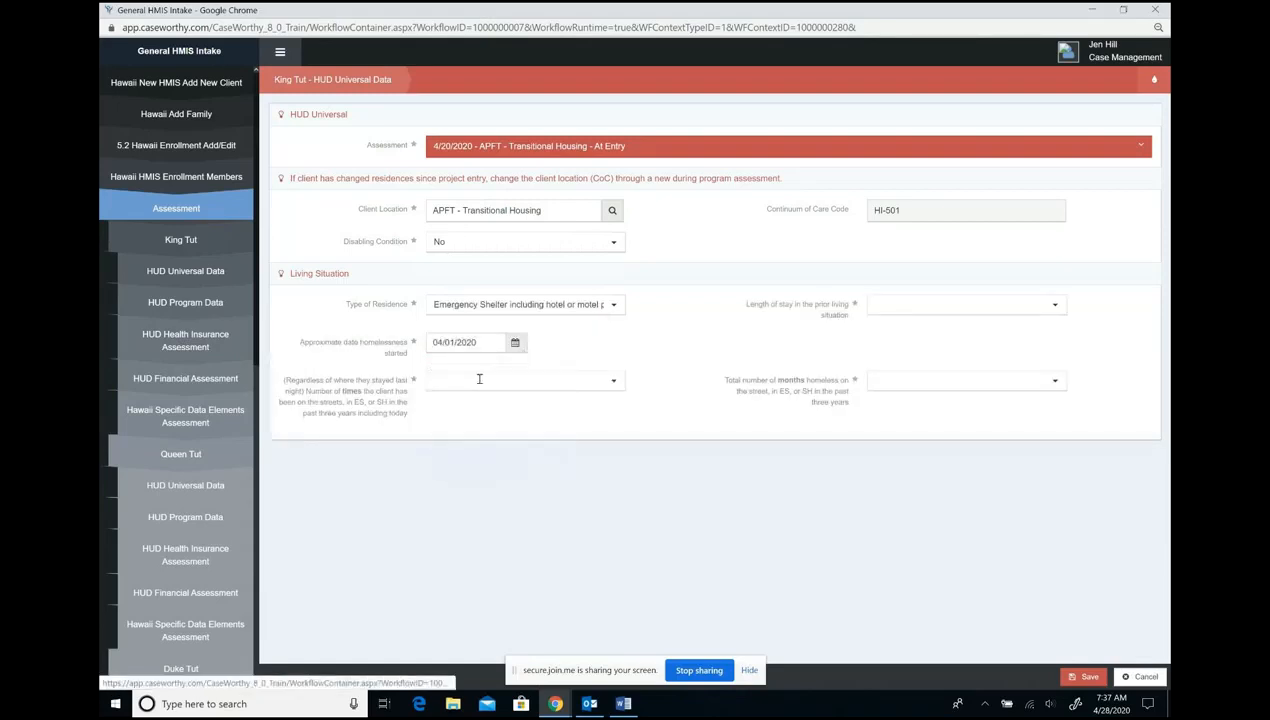
left_click(476, 380)
left_click(468, 435)
left_click(916, 304)
left_click(892, 344)
left_click(895, 383)
left_click(890, 420)
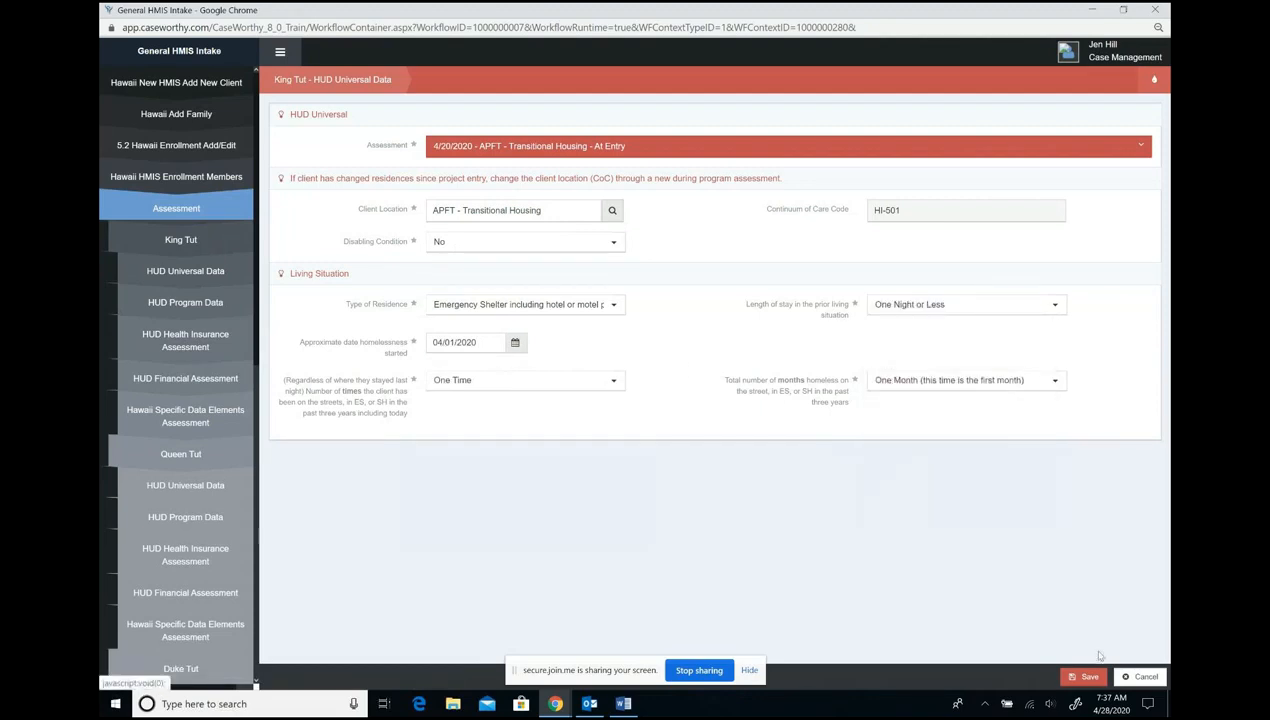
left_click(1080, 677)
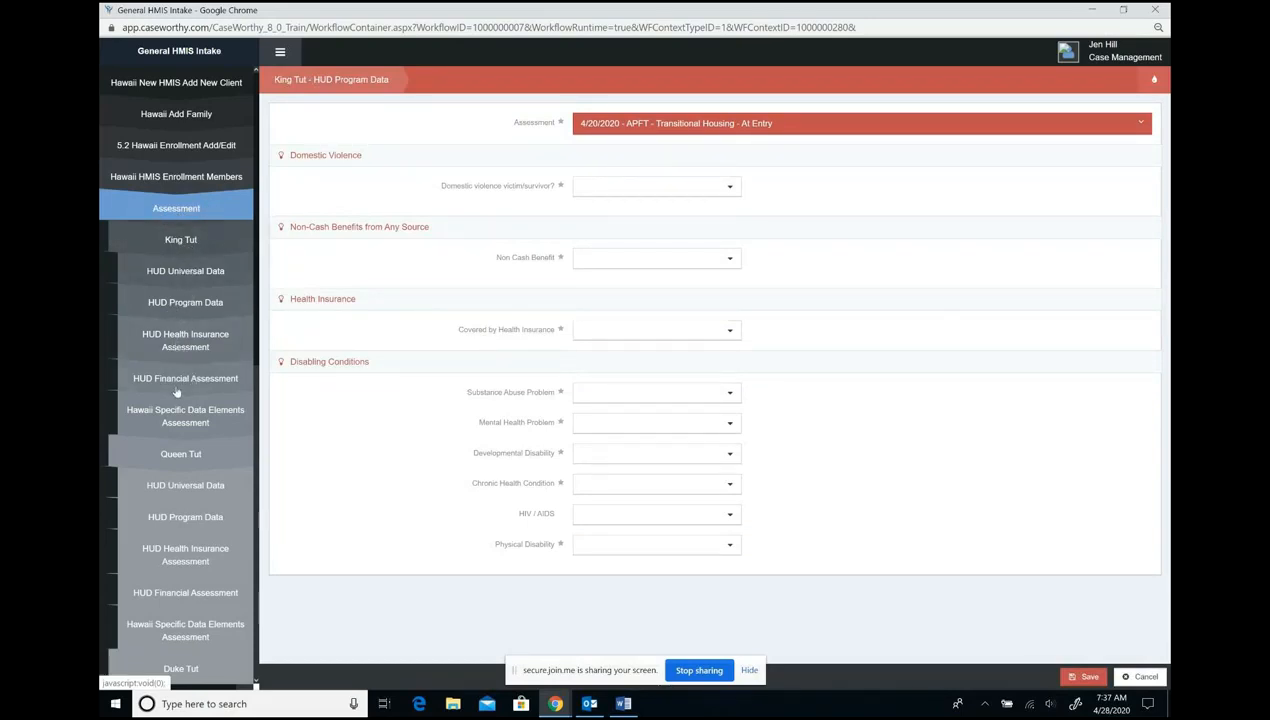
- Answer No to every domestic violence, non-cash benefit, health insurance and disabling condition question in HUD Program Data, and save
left_click_drag(264, 78, 390, 88)
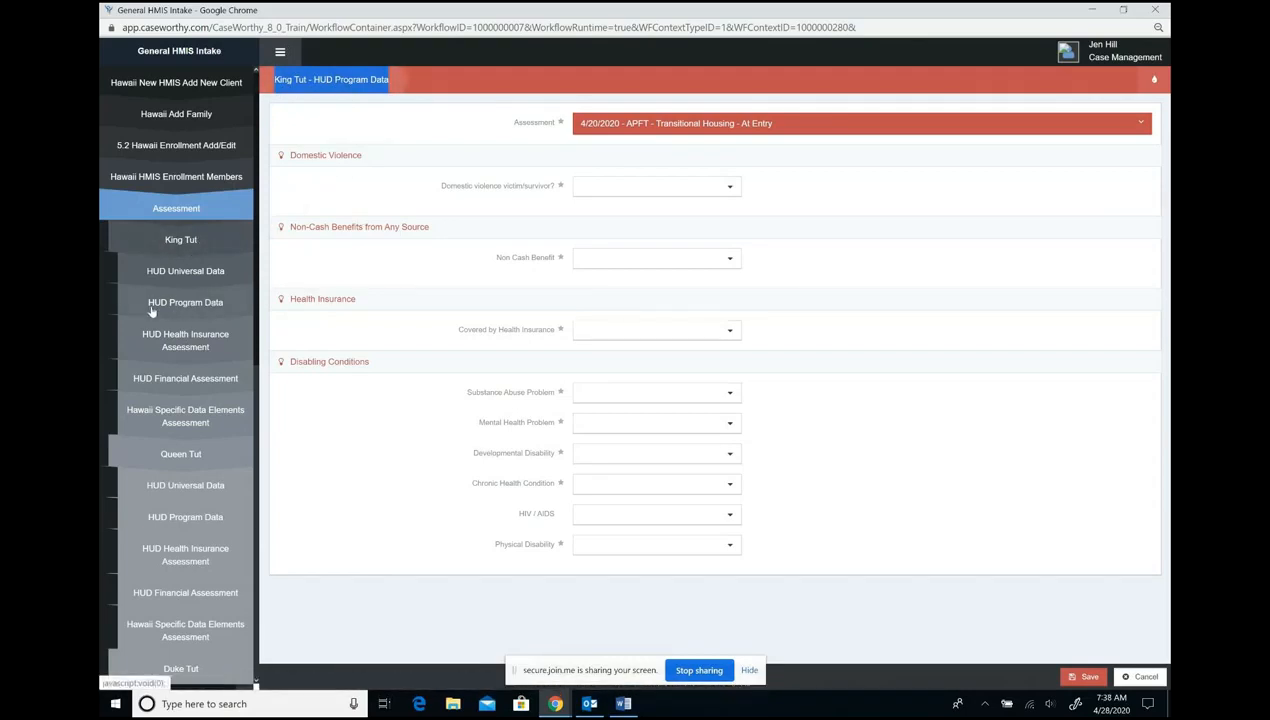
left_click(650, 189)
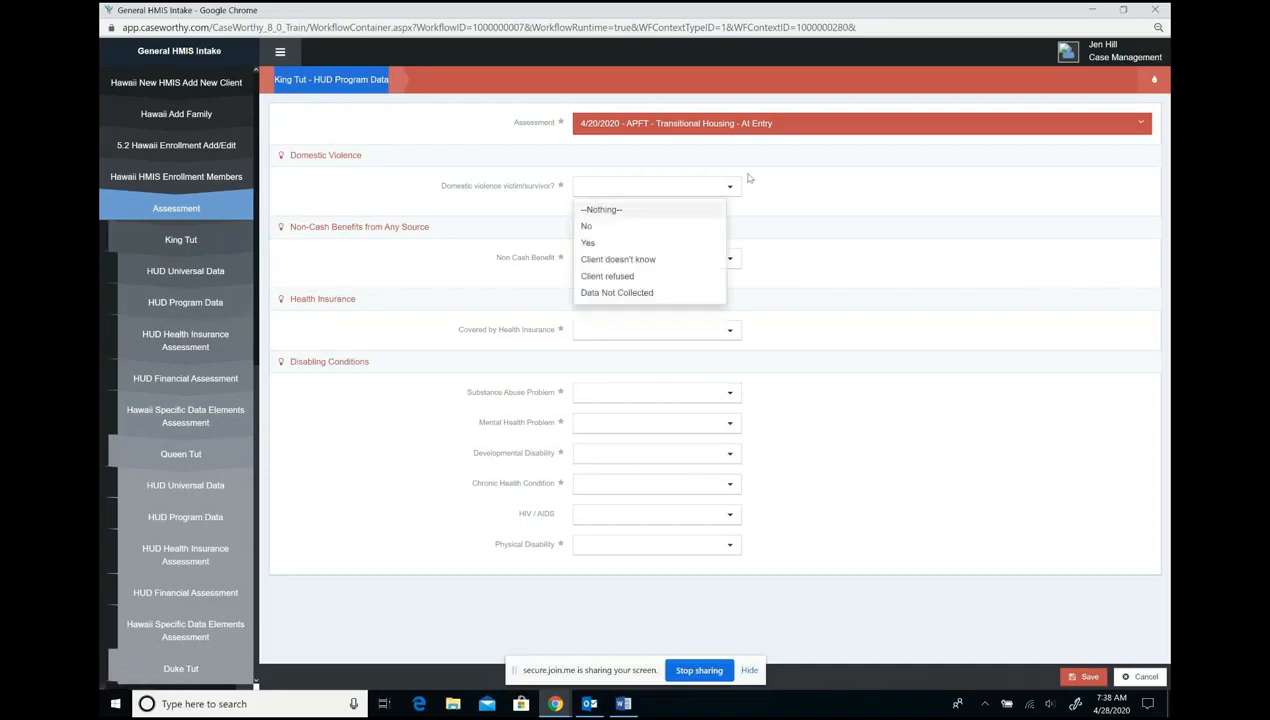
key("Return")
key("Tab")
key("Down")
key("Down")
key("Return")
key("Tab")
key("Down")
key("Down")
key("Return")
key("Tab")
key("Down")
key("Down")
key("Return")
key("Tab")
key("Down")
key("Down")
key("Return")
key("Tab")
key("Down")
key("Down")
key("Return")
key("Tab")
key("Down")
key("Down")
key("Return")
key("Tab")
key("Down")
key("Down")
key("Return")
key("Tab")
key("Down")
key("Down")
key("Return")
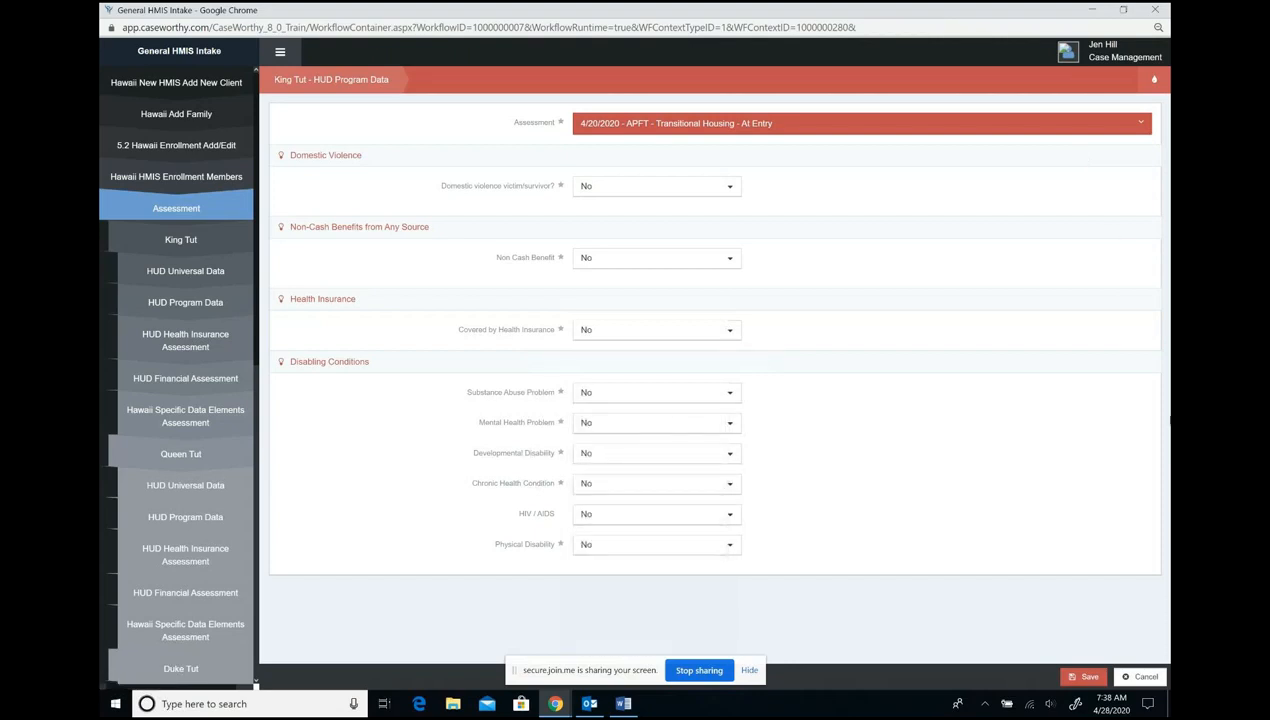
left_click(1076, 679)
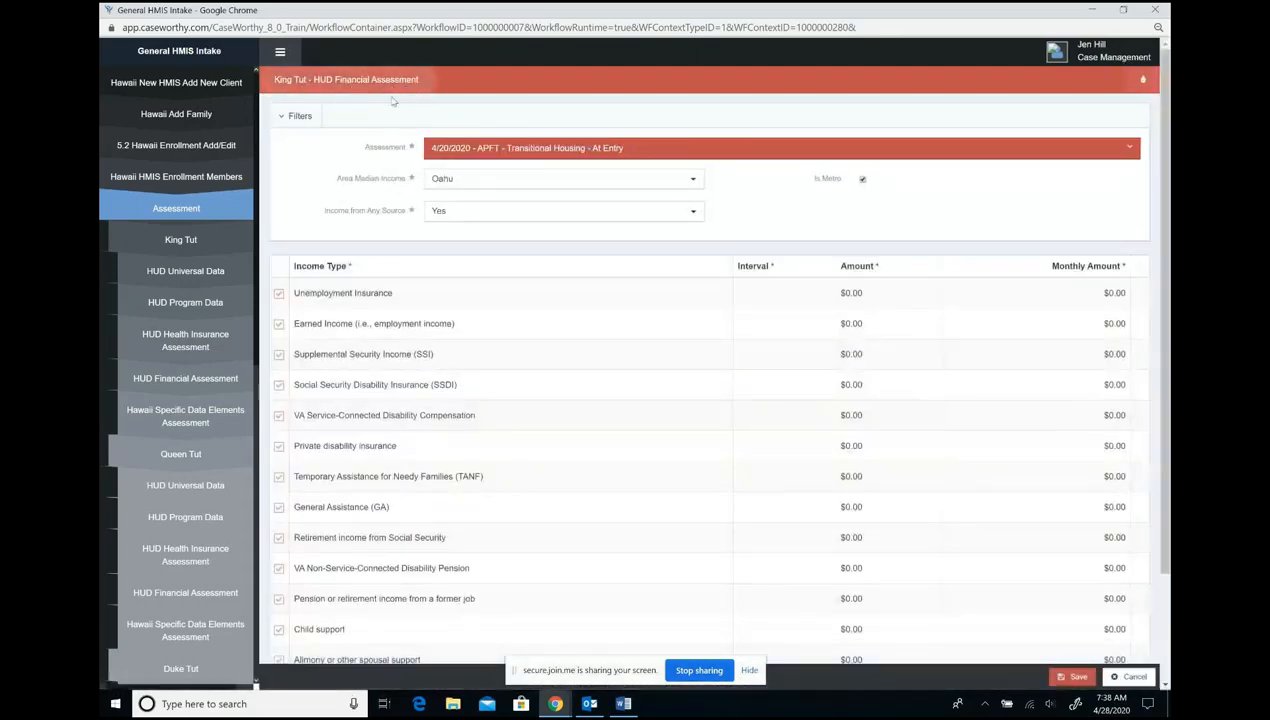
- Include Unemployment Insurance as monthly income of 500 in the HUD Financial Assessment and save it
left_click(279, 295)
left_click(850, 302)
type("500")
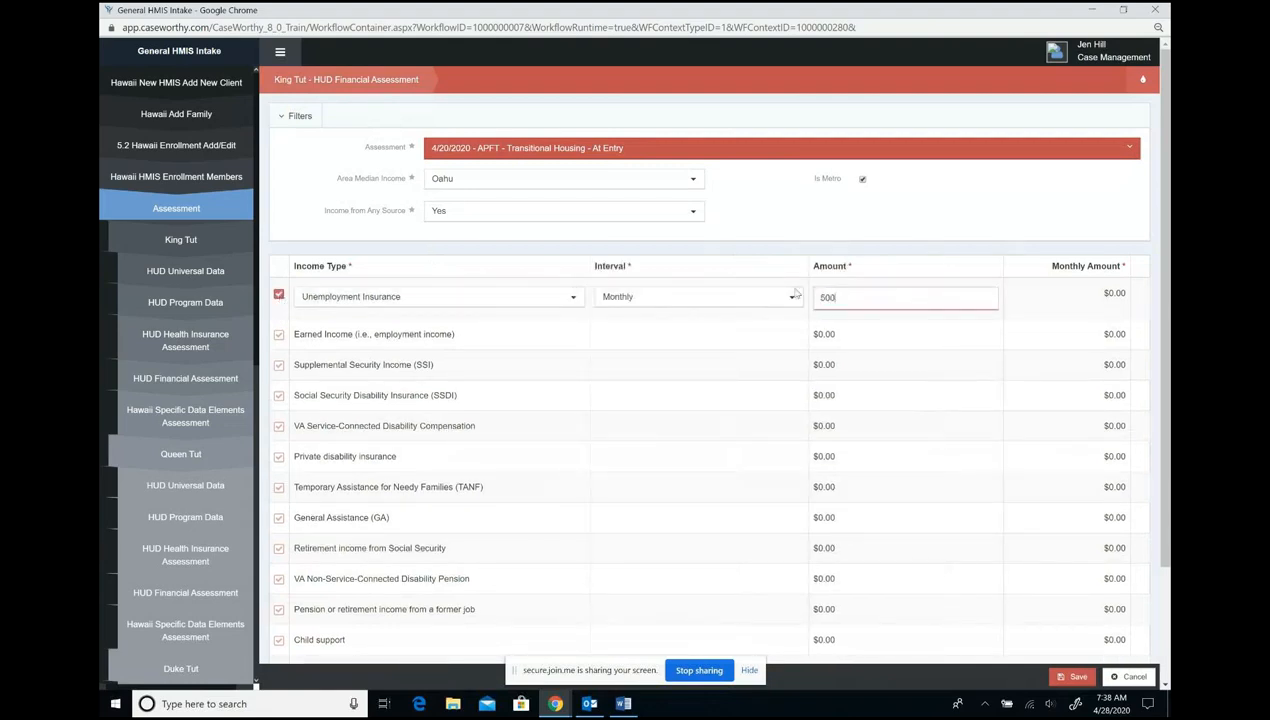
left_click(1074, 679)
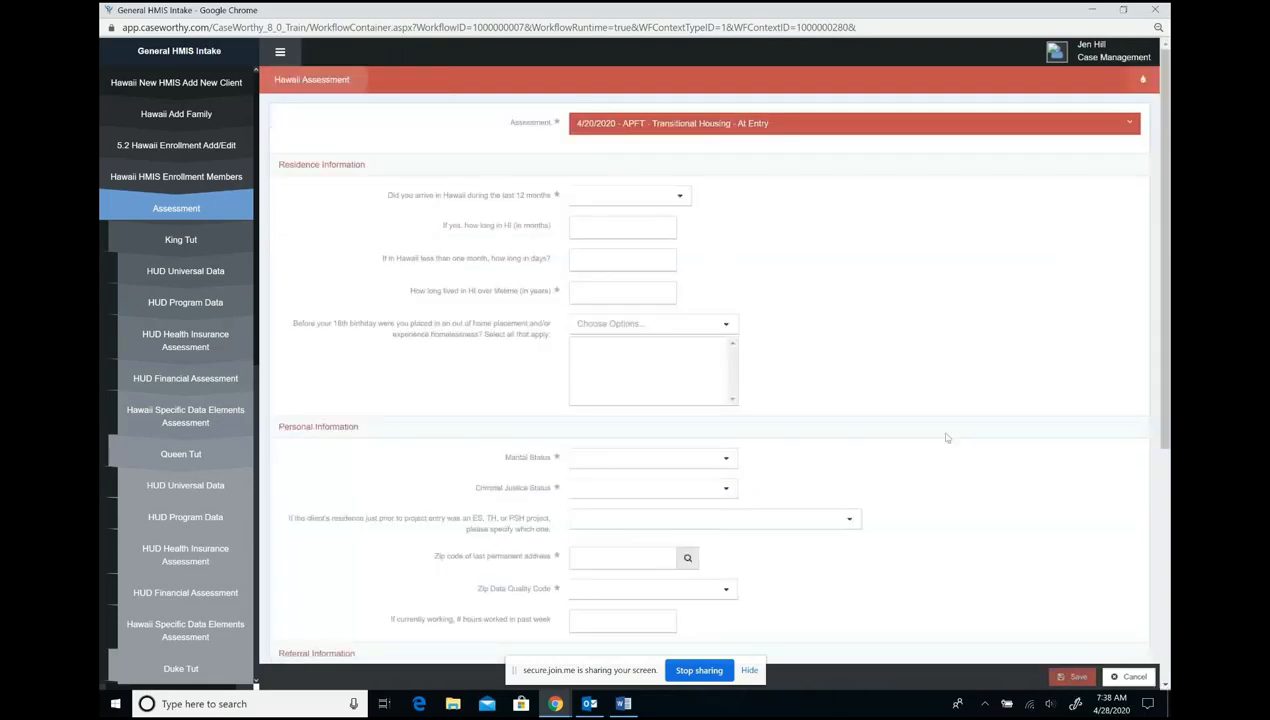
- Complete Residence Information with No for arrival in the last 12 months, 23 years lived in Hawaii, and No for placement or homelessness before age 18
left_click(677, 196)
left_click(598, 252)
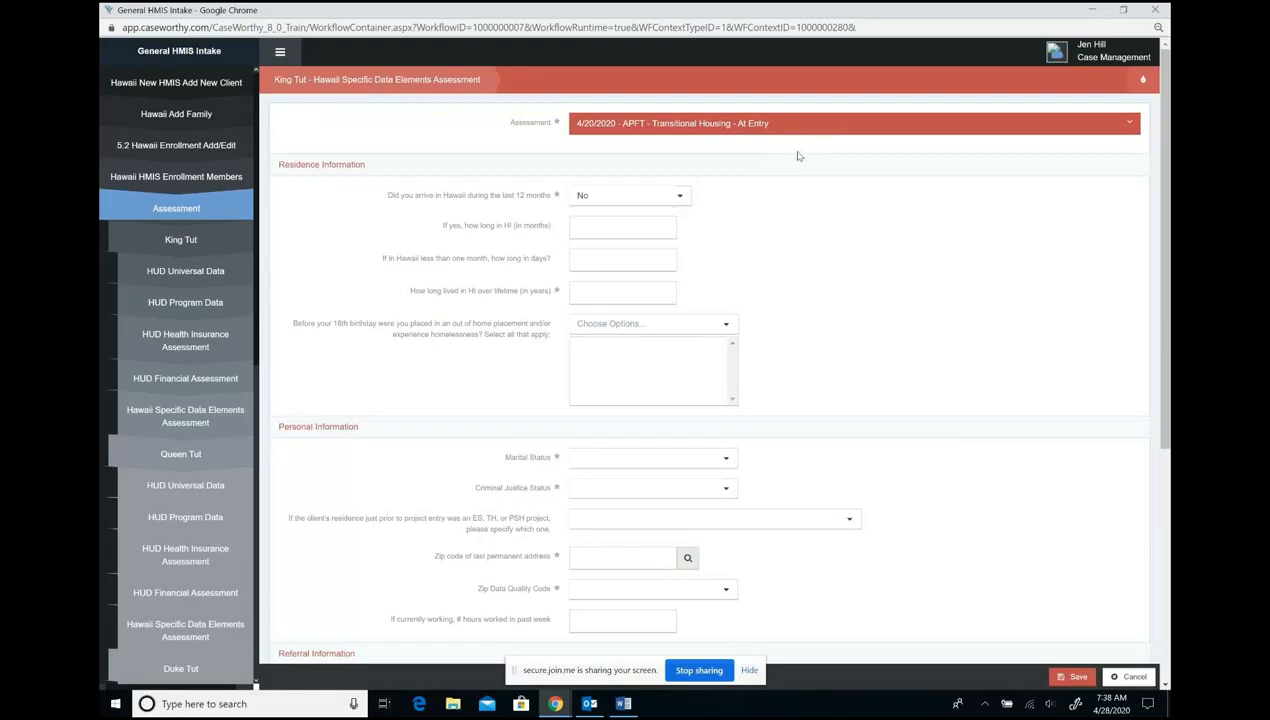
left_click(578, 292)
scroll(890, 286, "down", 1)
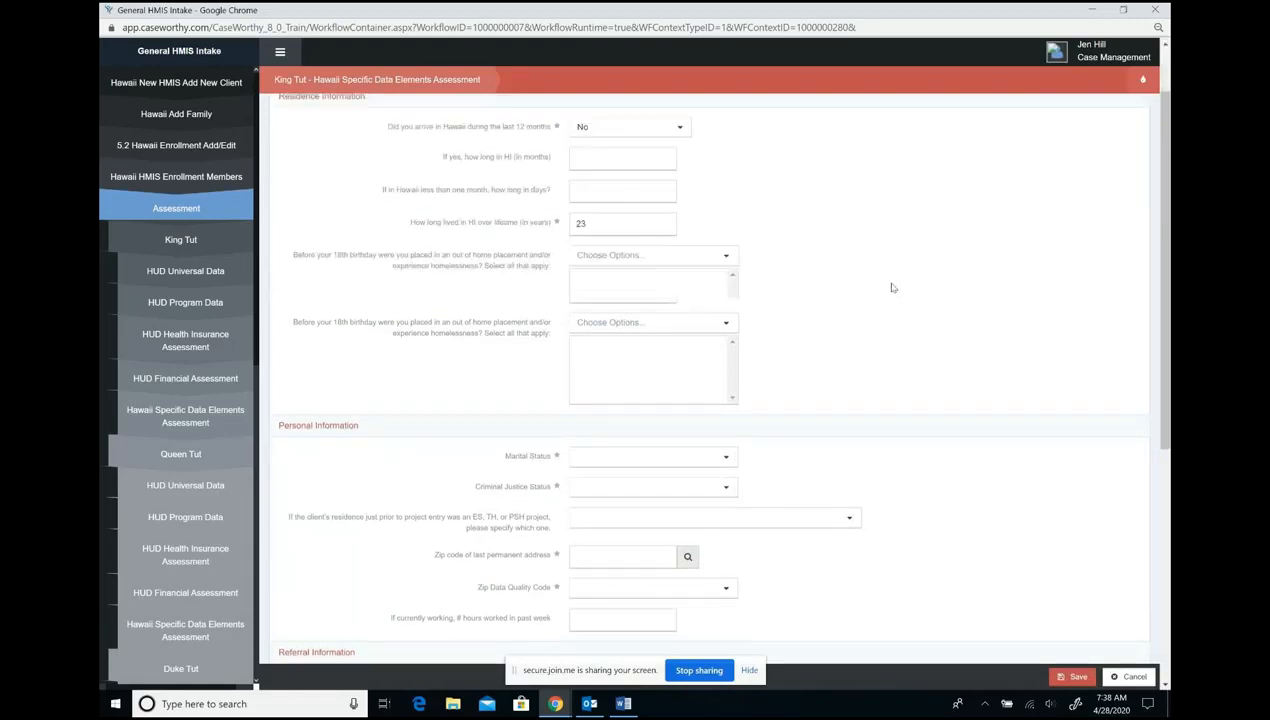
left_click(705, 258)
left_click(598, 351)
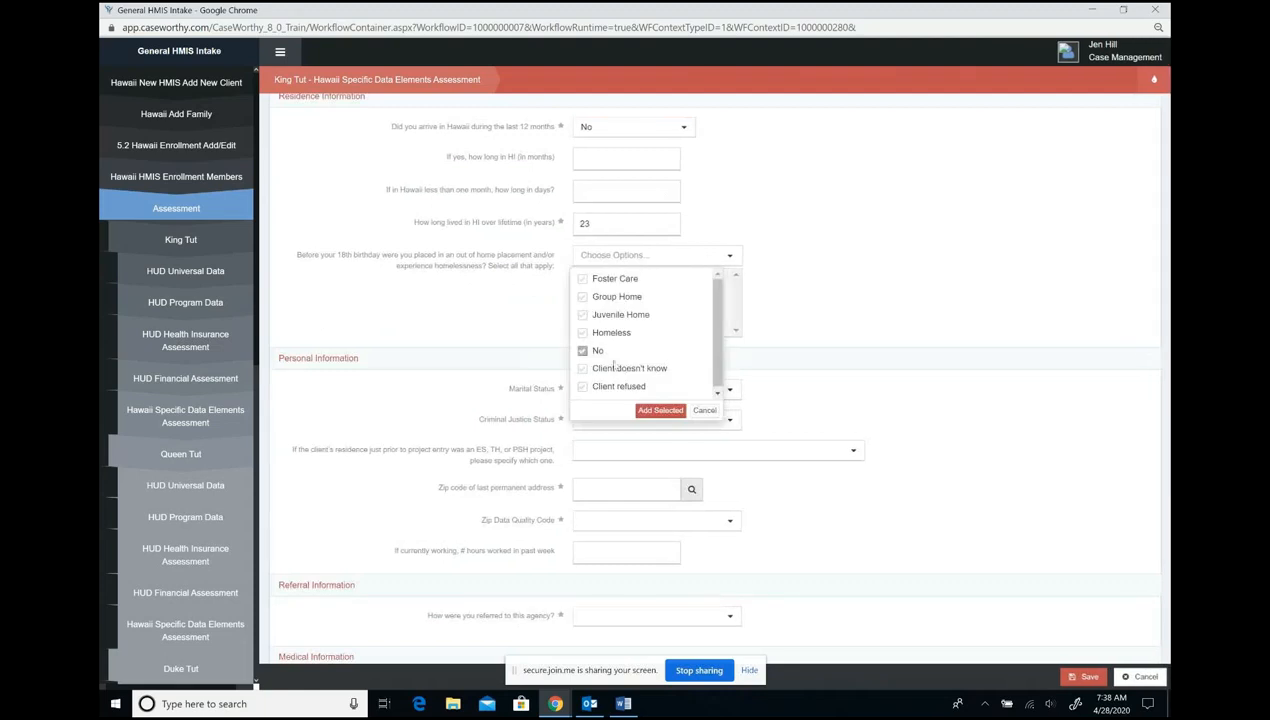
left_click(660, 410)
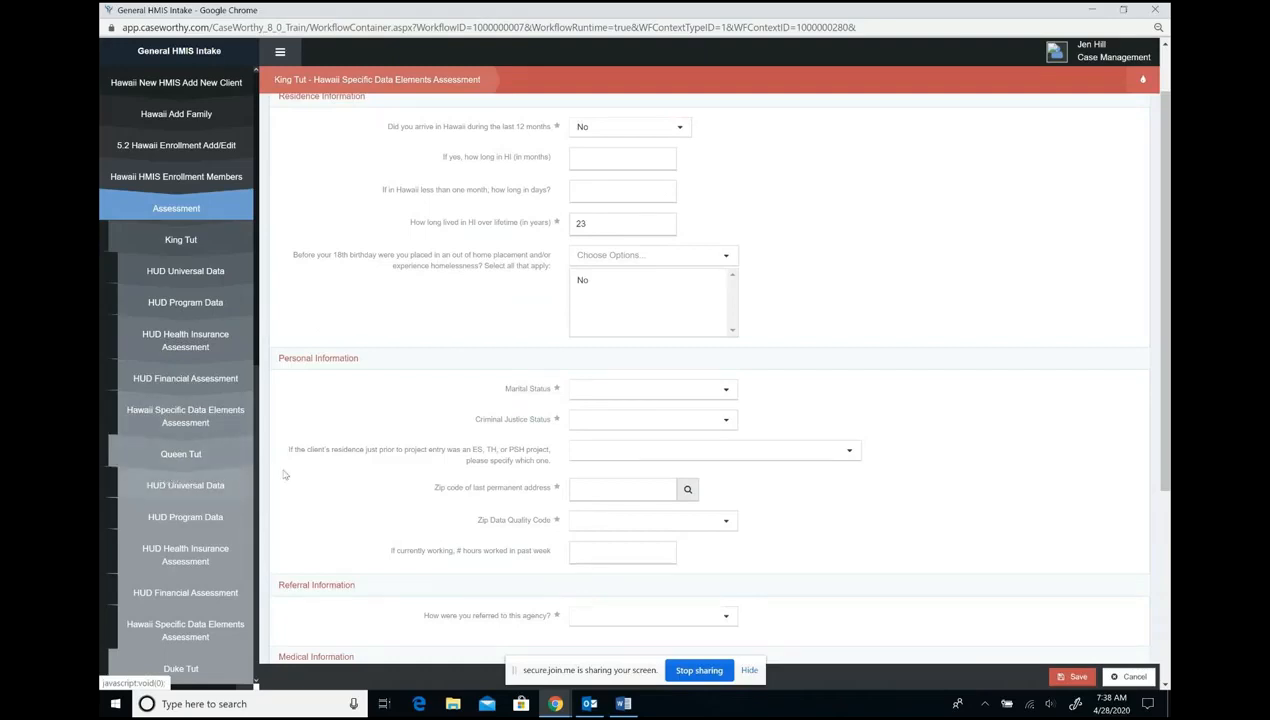
- Set Marital Status to Married and Criminal Justice Status to Client refused in the Personal Information section
left_click(700, 388)
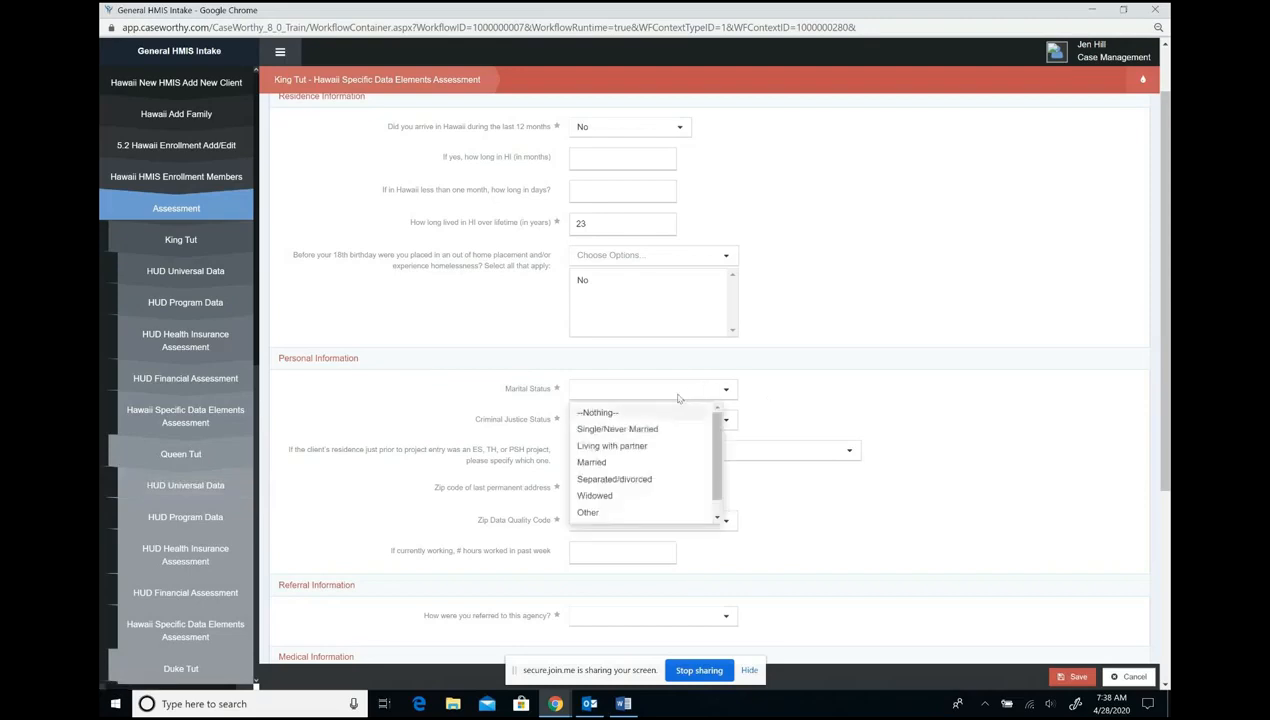
left_click(595, 463)
left_click(590, 420)
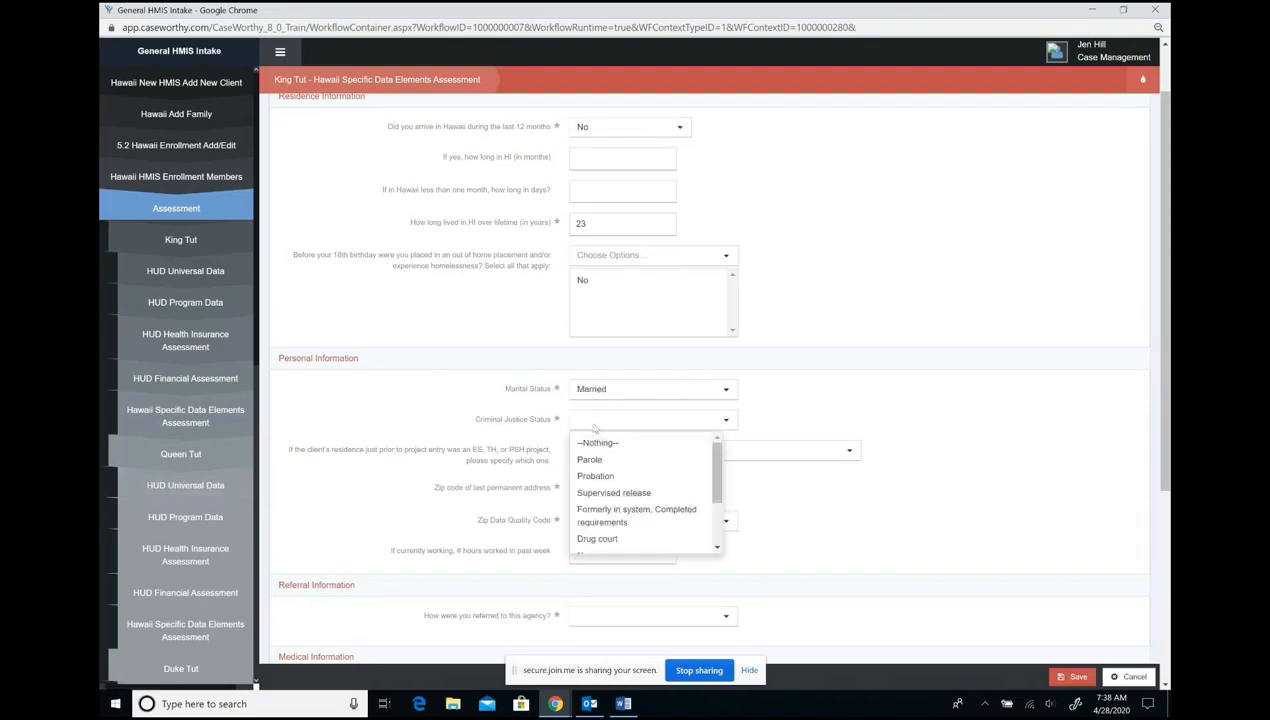
scroll(605, 505, "down", 3)
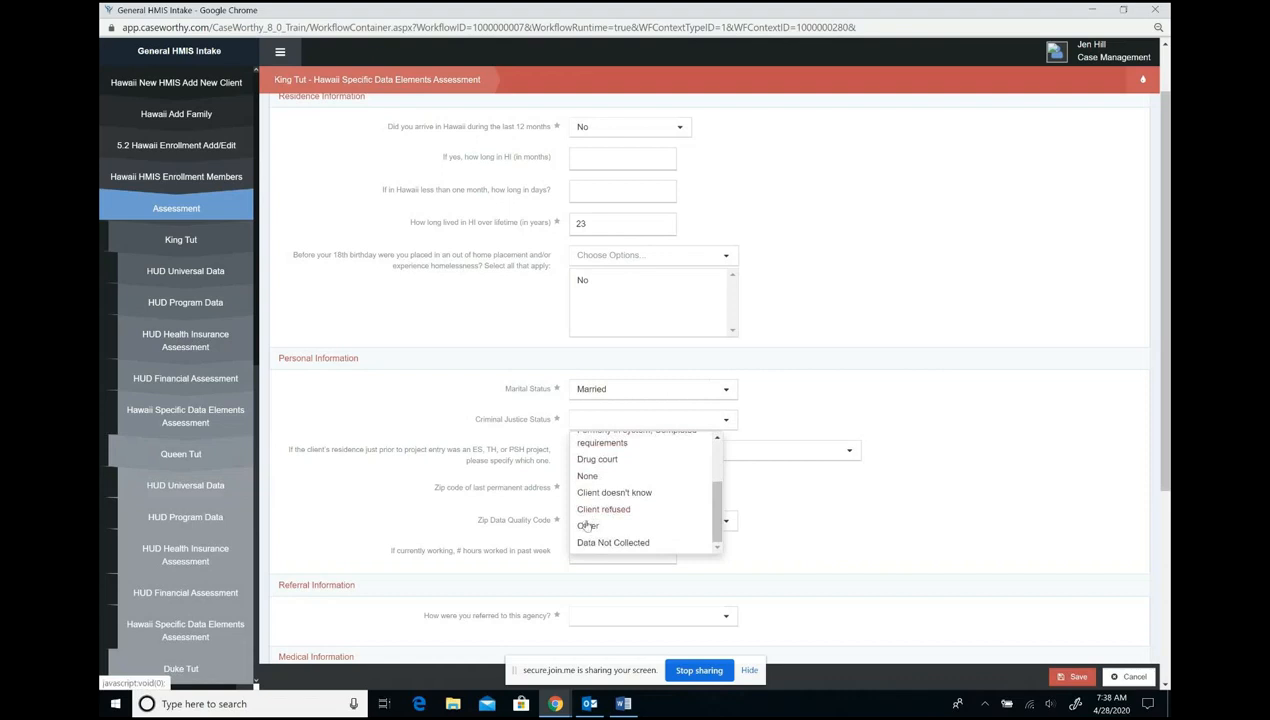
left_click(589, 510)
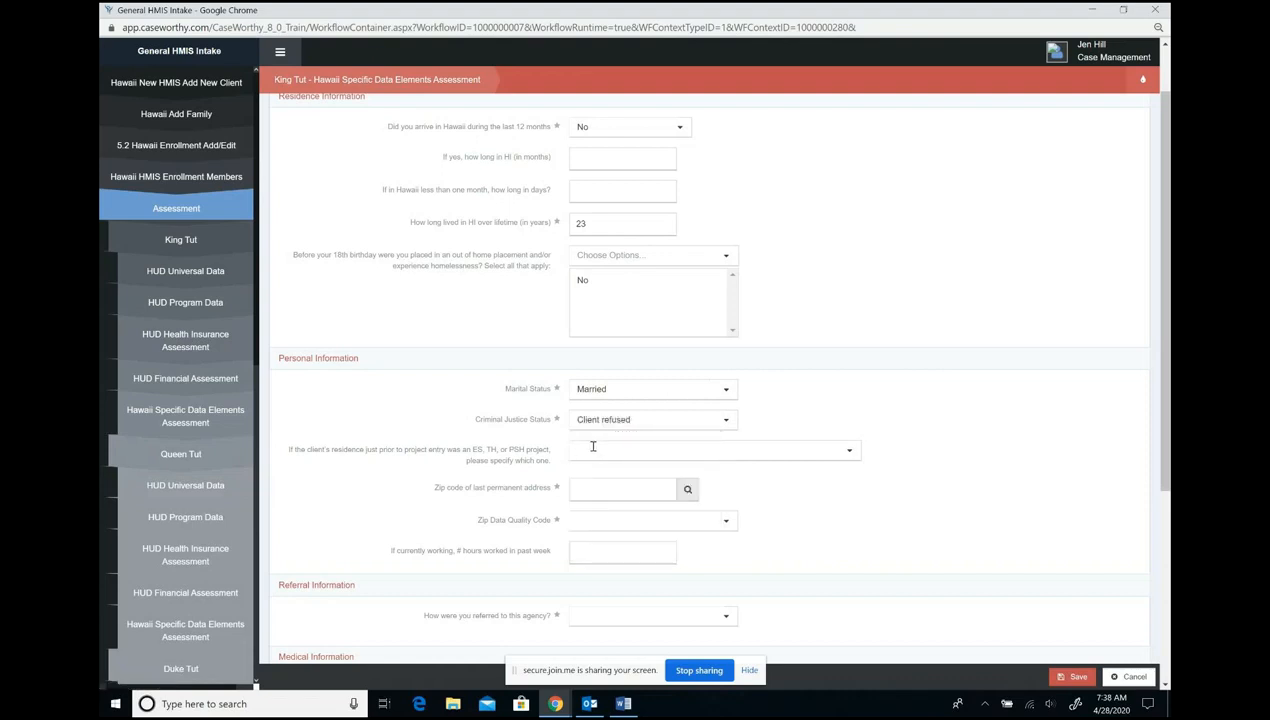
- Look up and enter the zip code of the last permanent address, with Full or Partial Zip Code Reported as its data quality
left_click(688, 490)
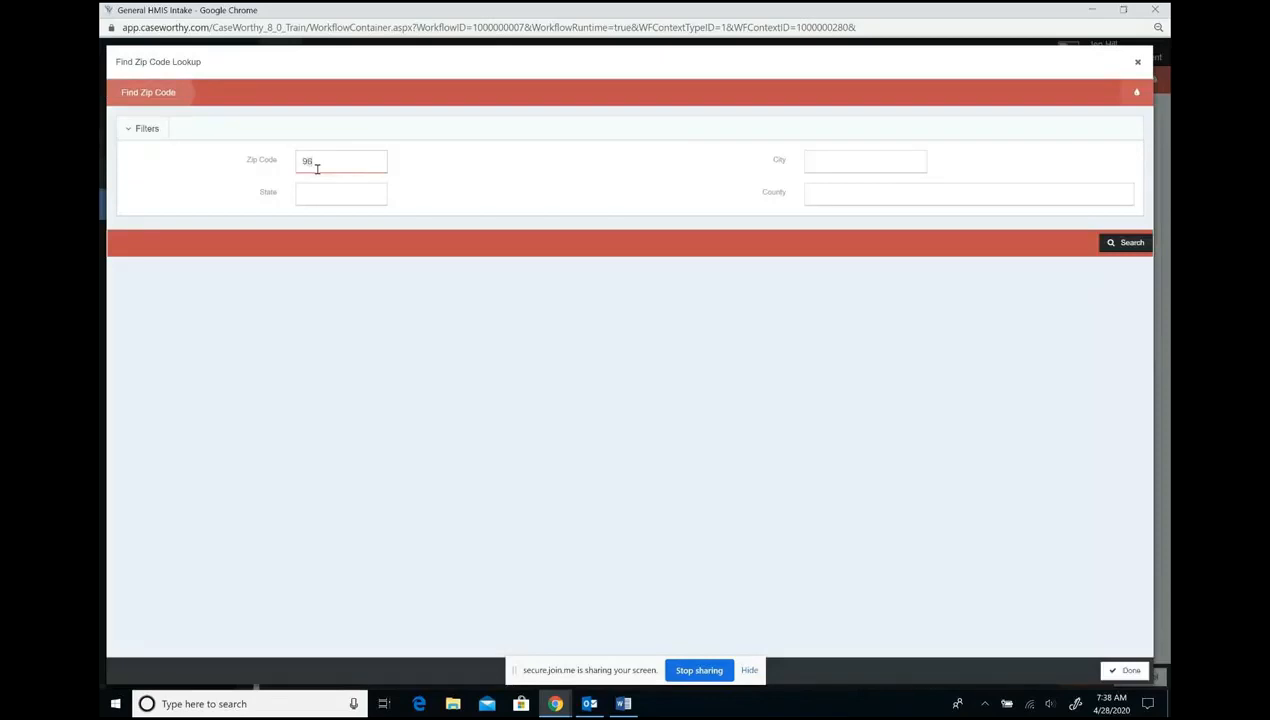
key("Return")
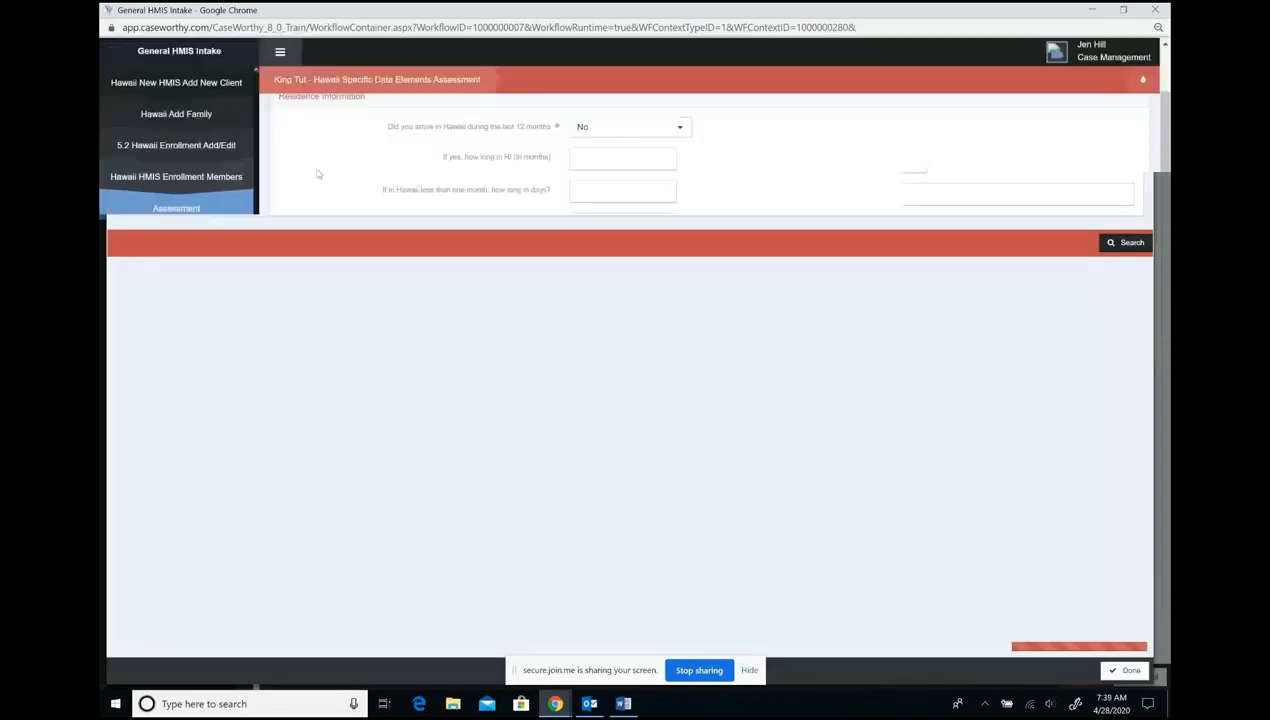
scroll(400, 301, "down", 2)
left_click(586, 385)
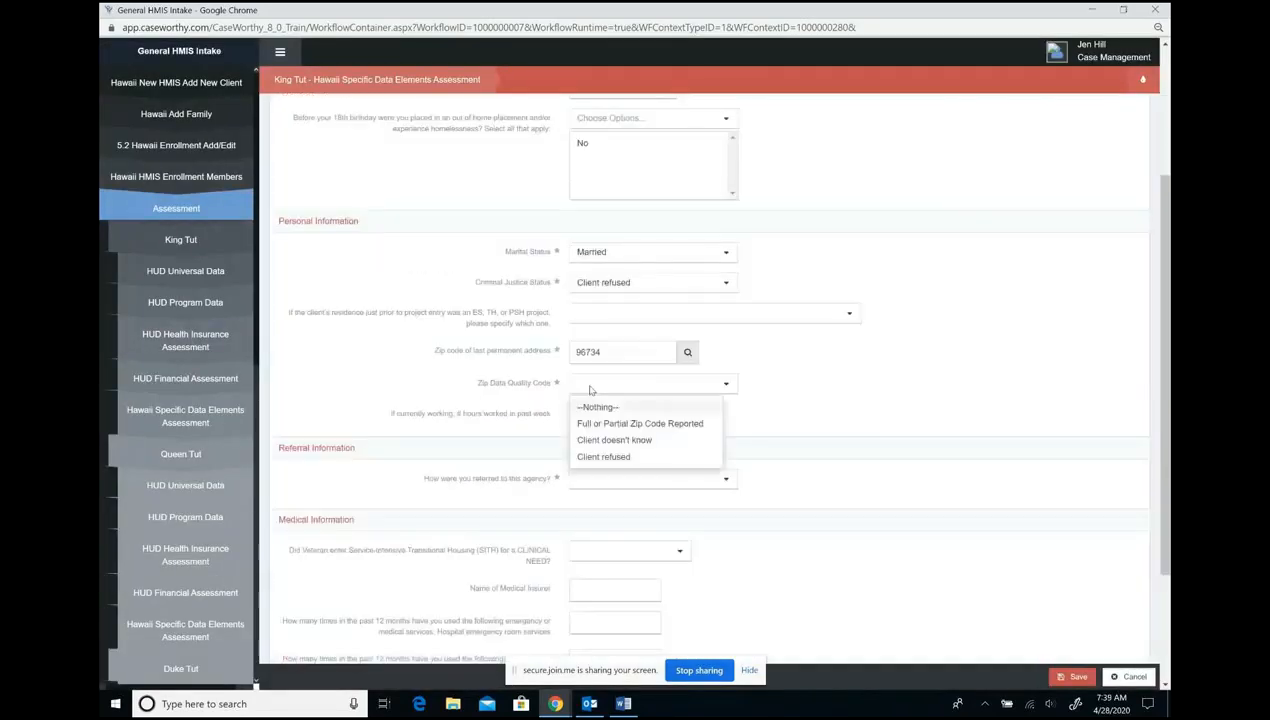
left_click(603, 424)
scroll(418, 307, "down", 3)
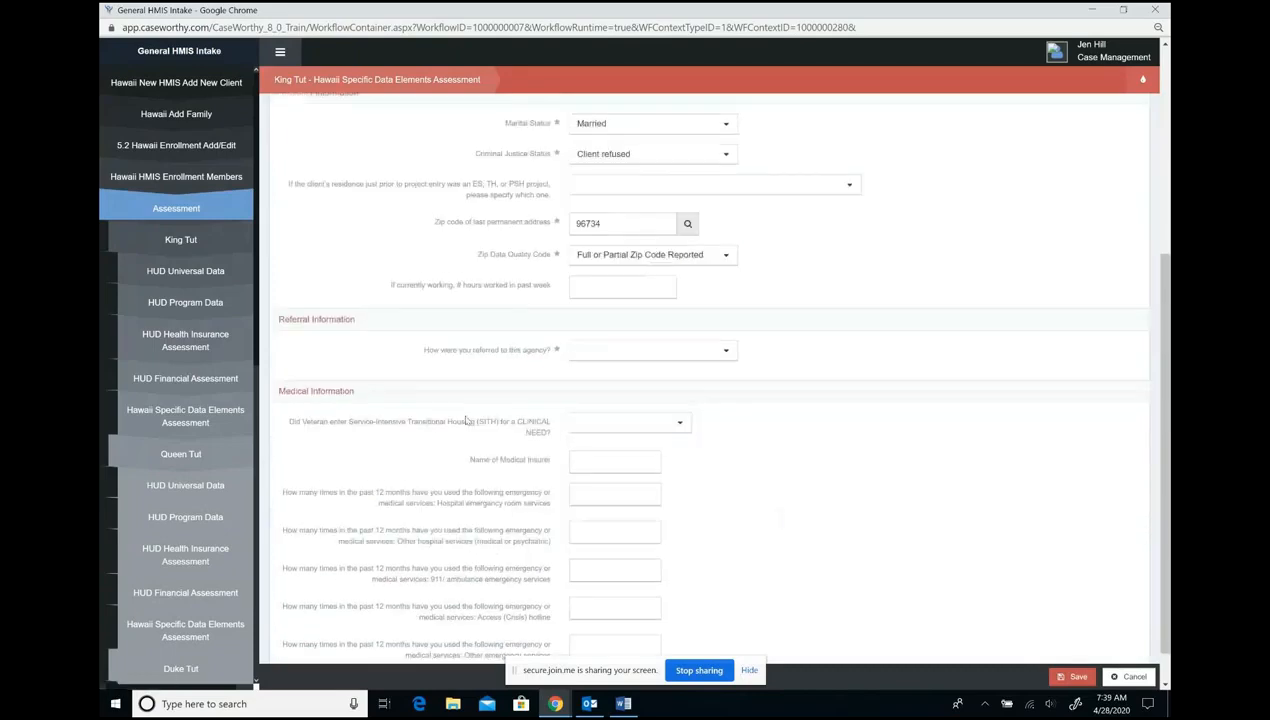
- Enter 15 hours worked in the past week and set the agency referral source to Client doesn't know
left_click(618, 247)
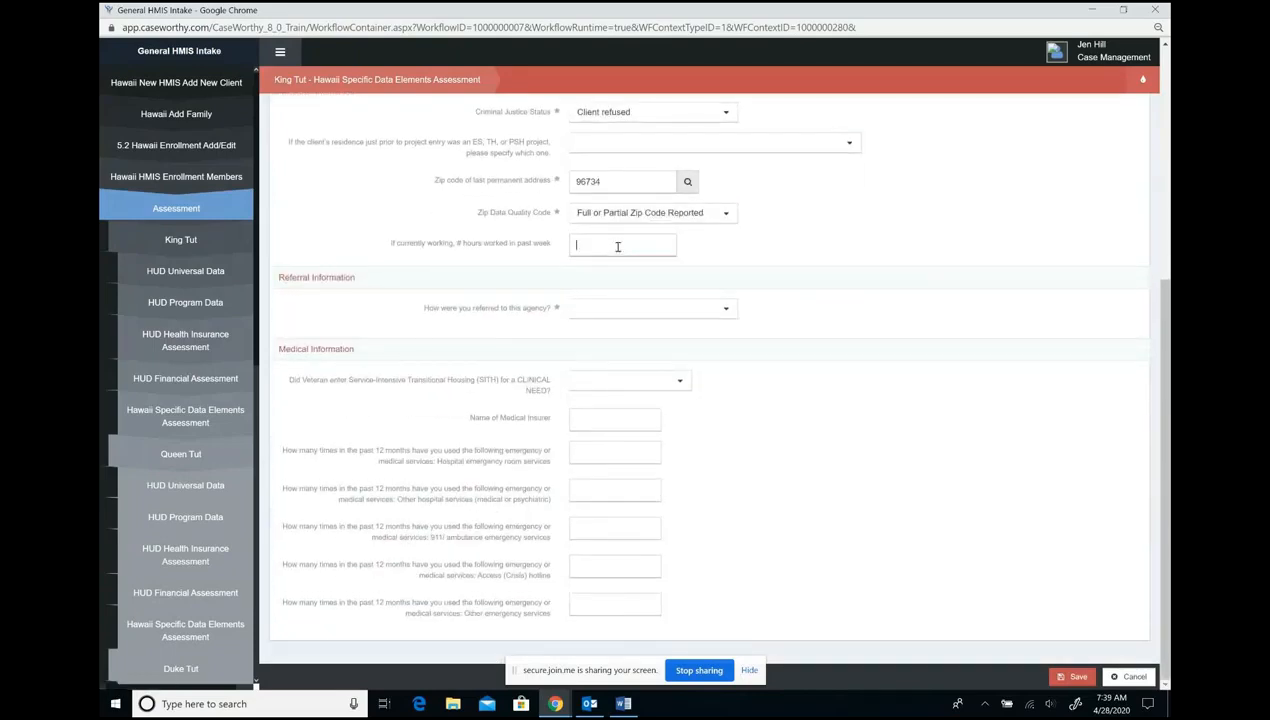
left_click(599, 312)
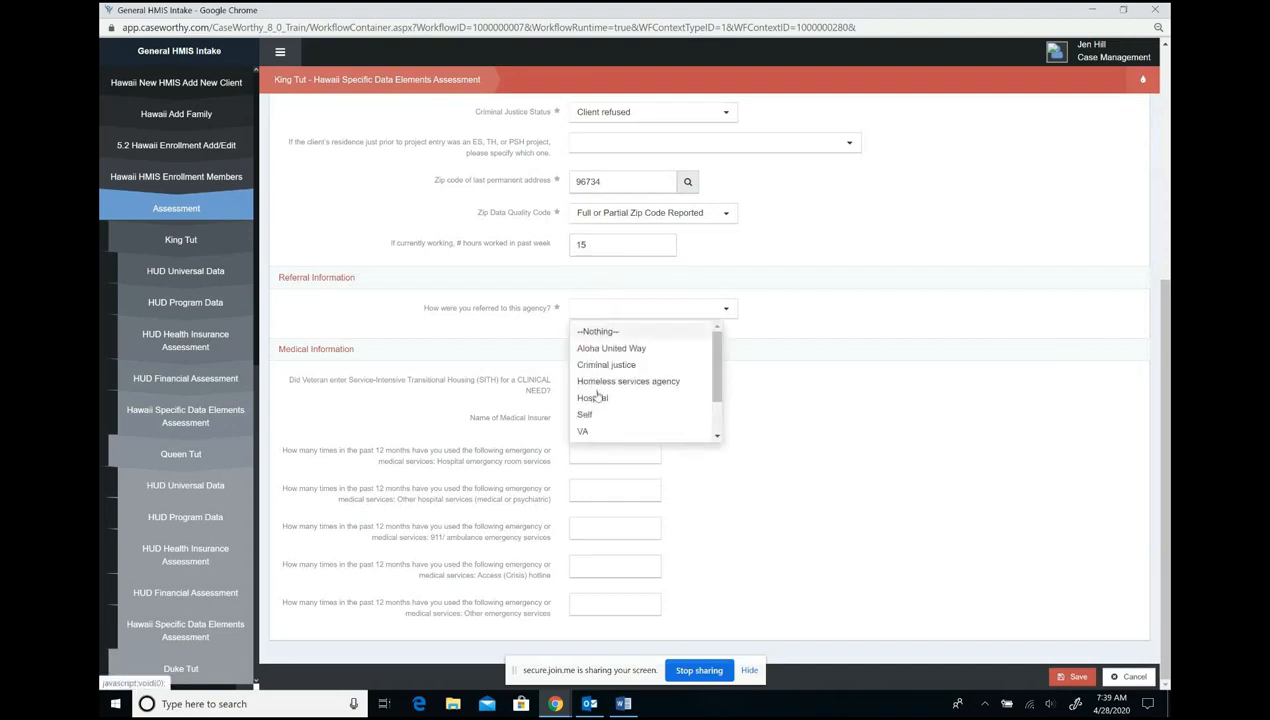
scroll(592, 395, "down", 2)
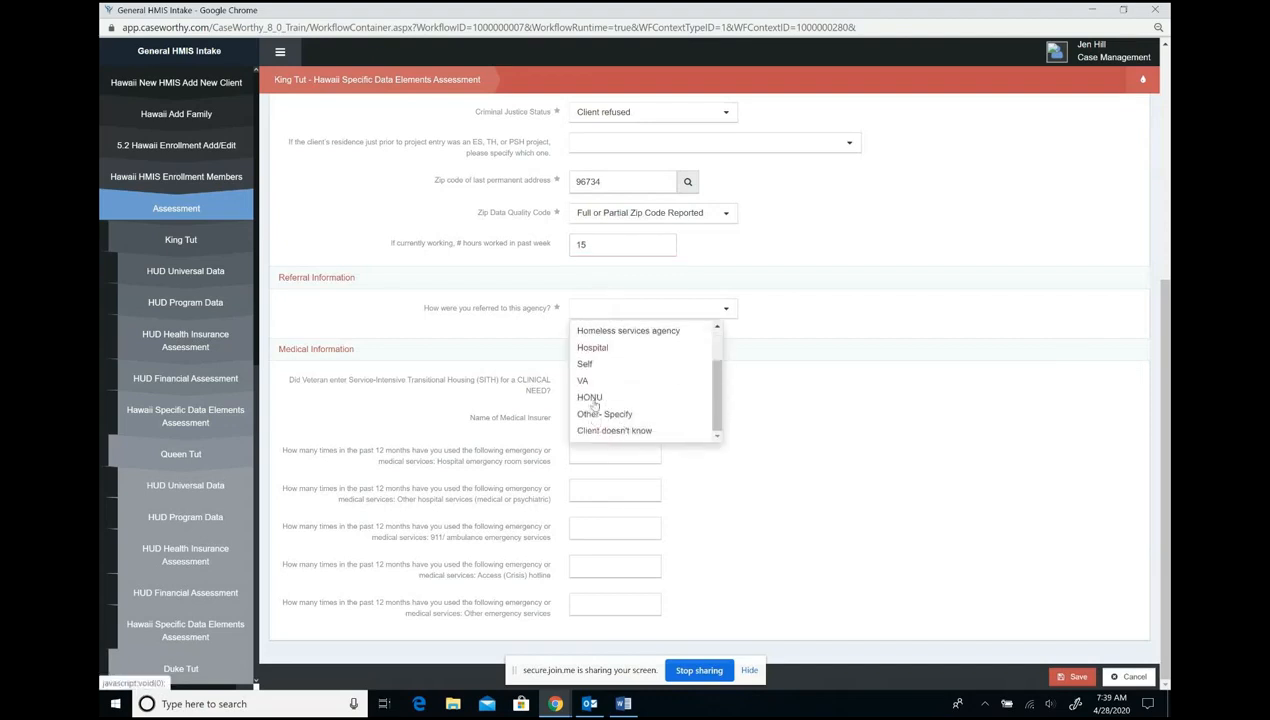
left_click(615, 430)
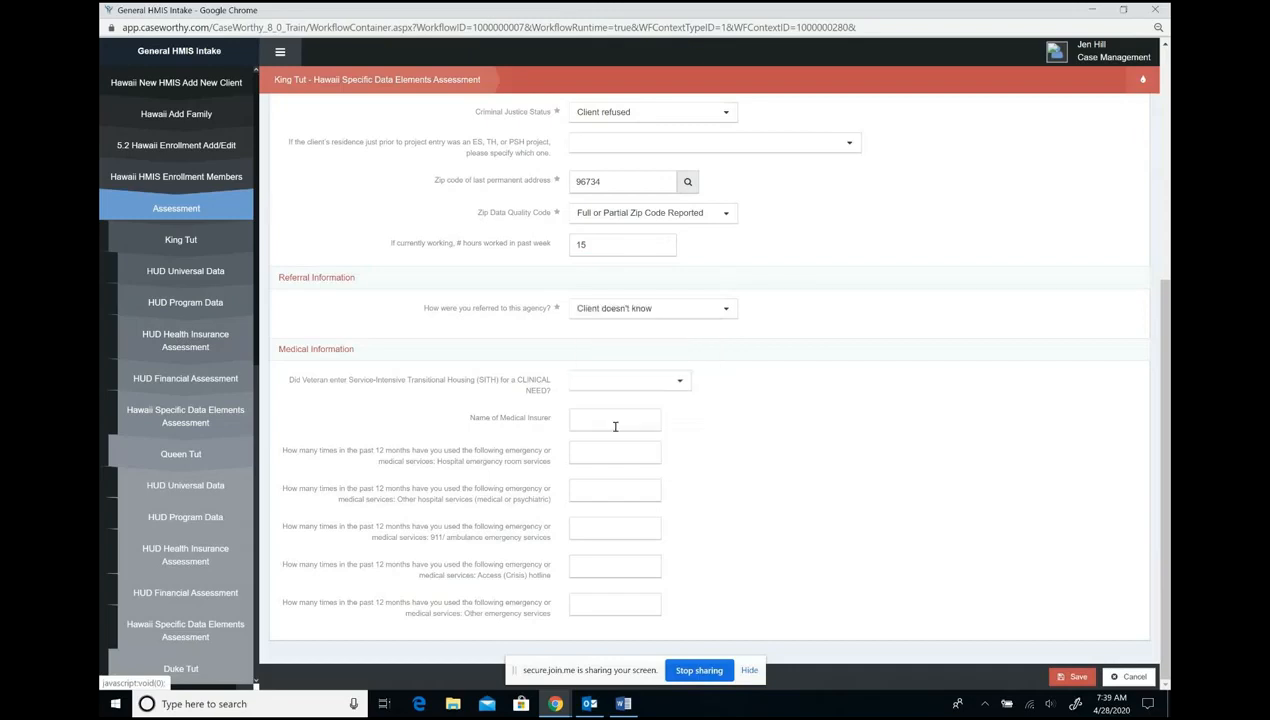
- Complete Medical Information with No for SITH clinical need, insurer AlohaCare, and emergency service counts 1, 0, 1, 0, 1, and save the assessment
left_click(582, 378)
left_click(580, 440)
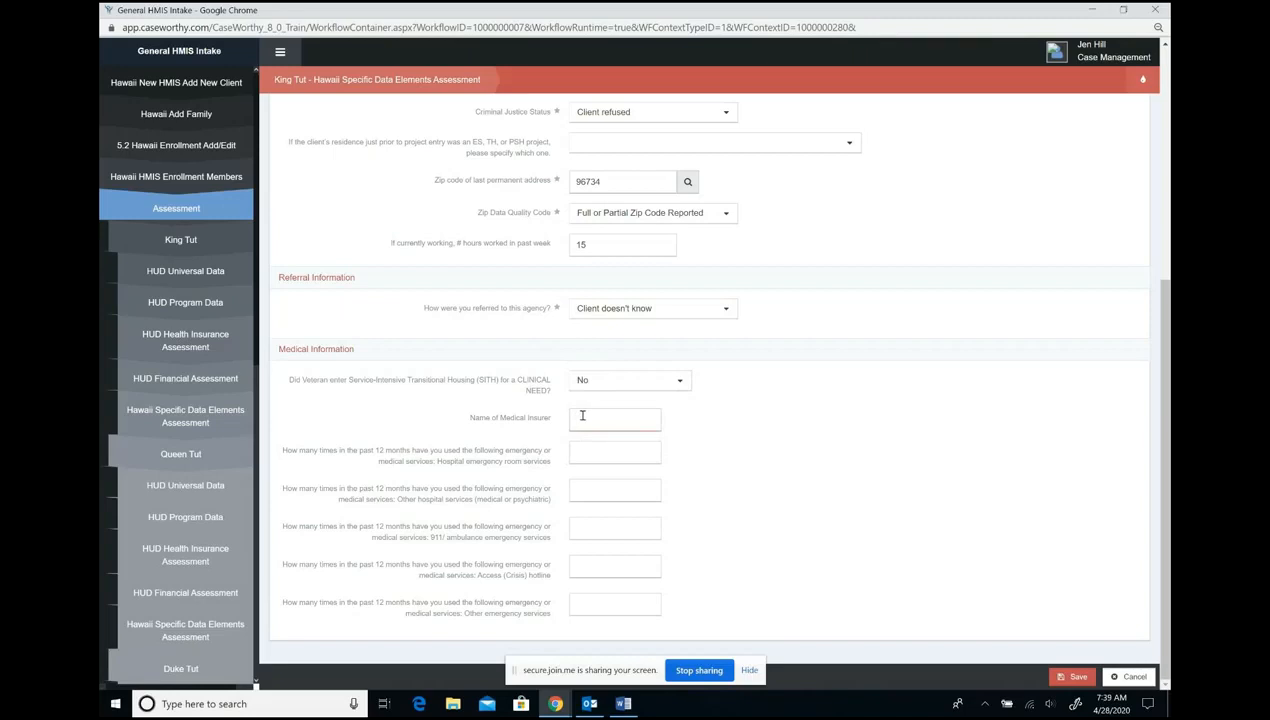
key("Tab")
type("1")
key("Tab")
type("0")
key("Tab")
type("1")
key("Tab")
type("0")
key("Tab")
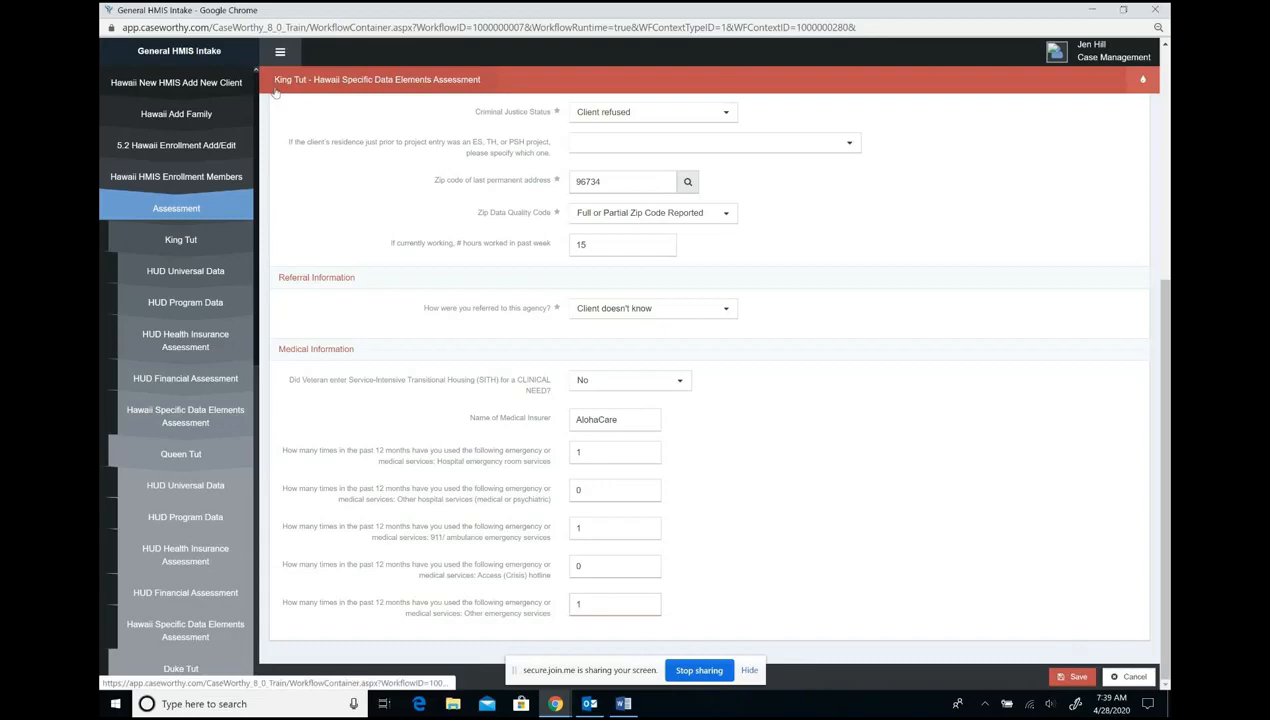
left_click(1074, 677)
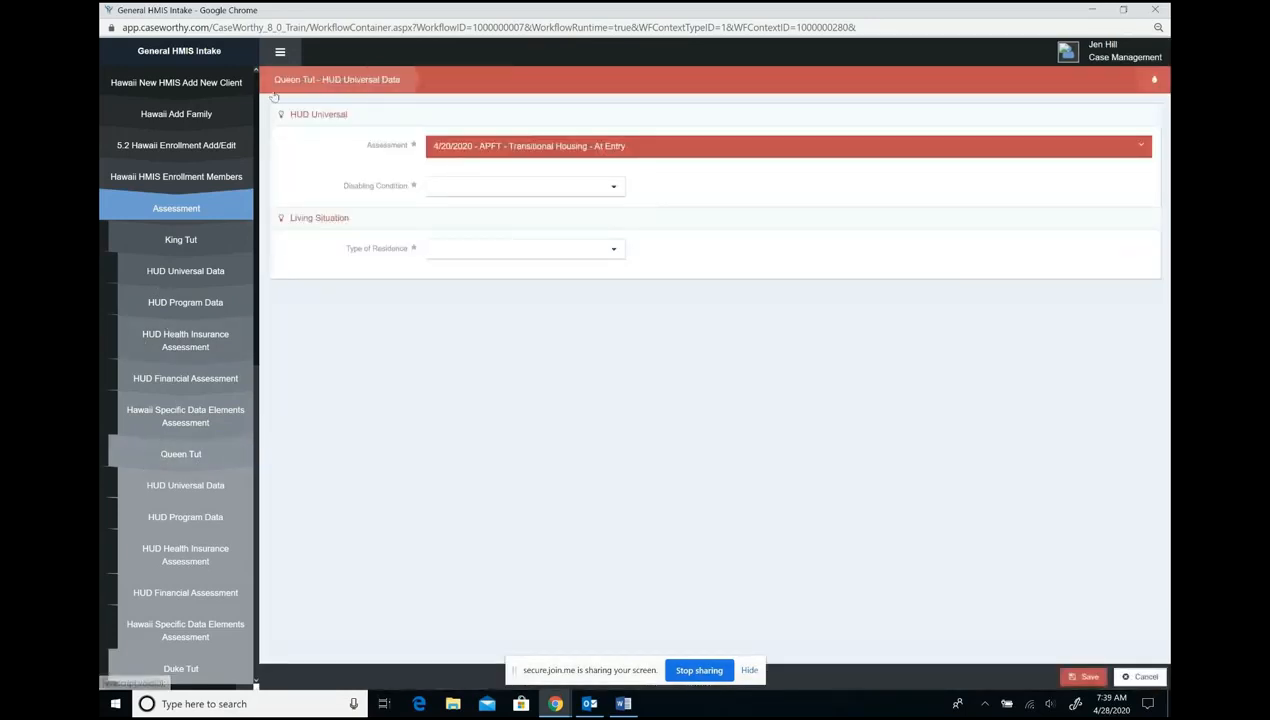
- In the second family member's HUD Universal Data, set Disabling Condition to No and Type of Residence to Emergency Shelter
left_click_drag(354, 103, 315, 90)
left_click(426, 105)
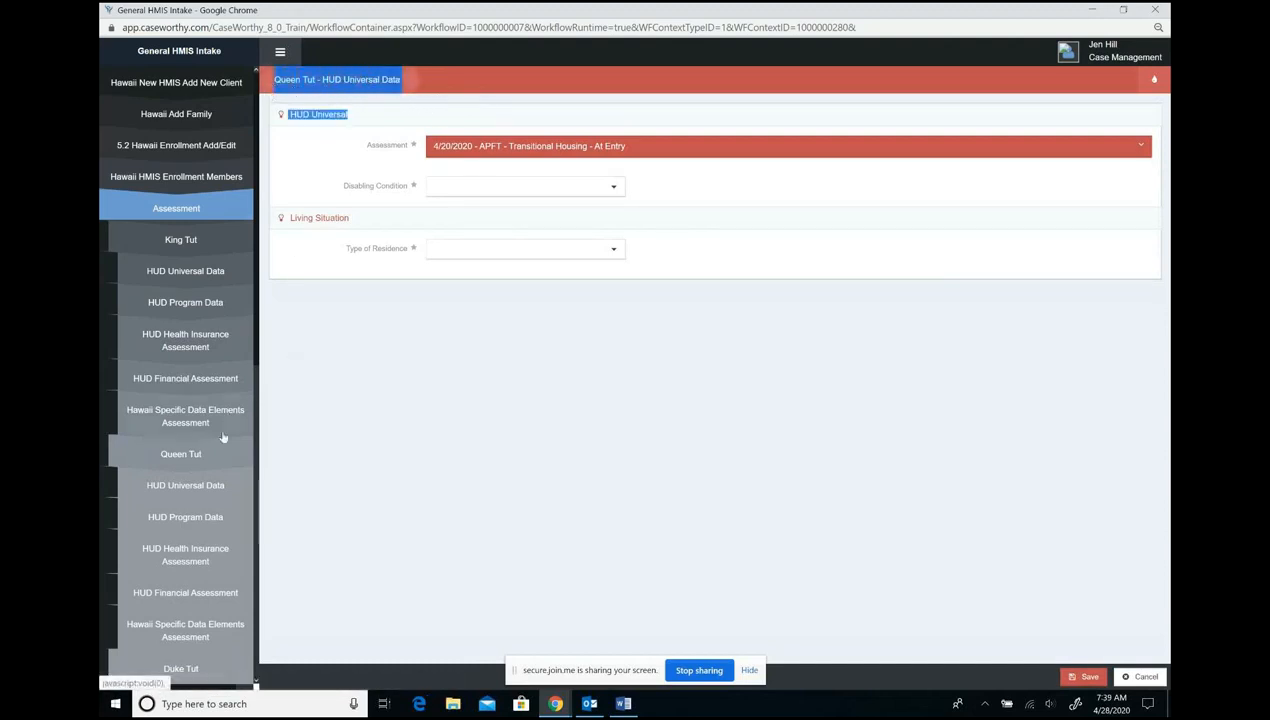
left_click(562, 189)
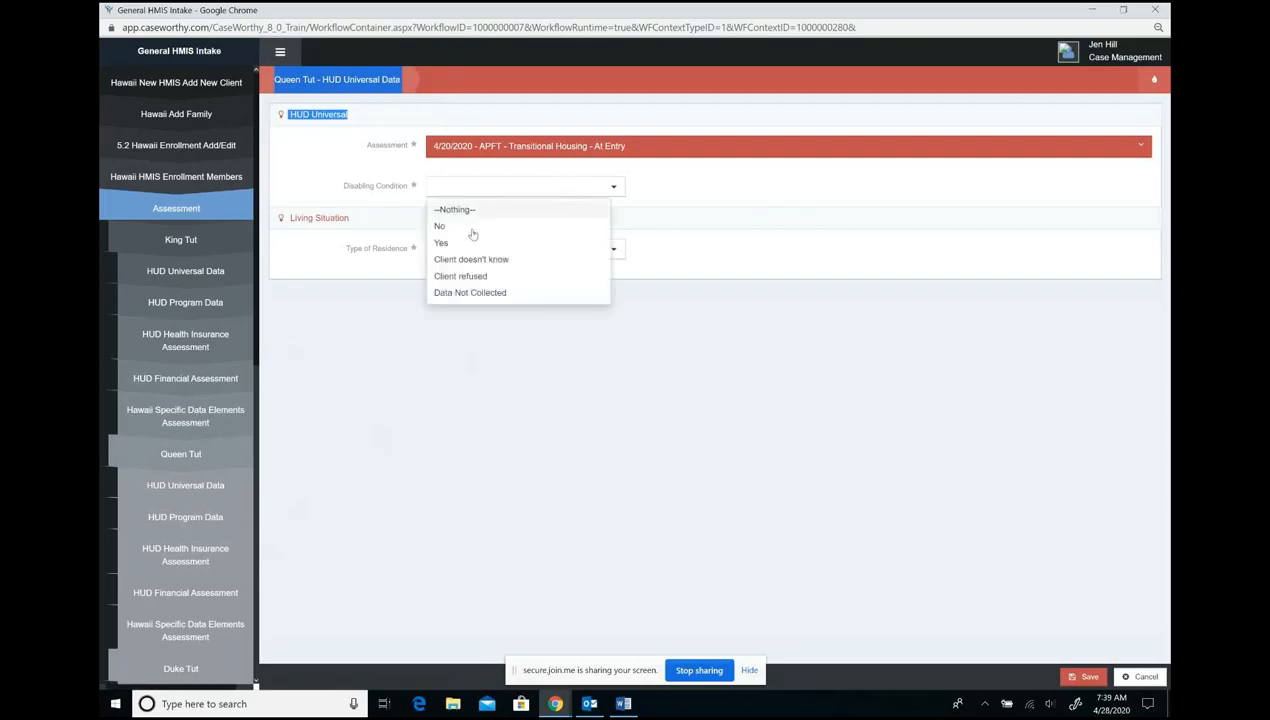
left_click(440, 226)
left_click(442, 252)
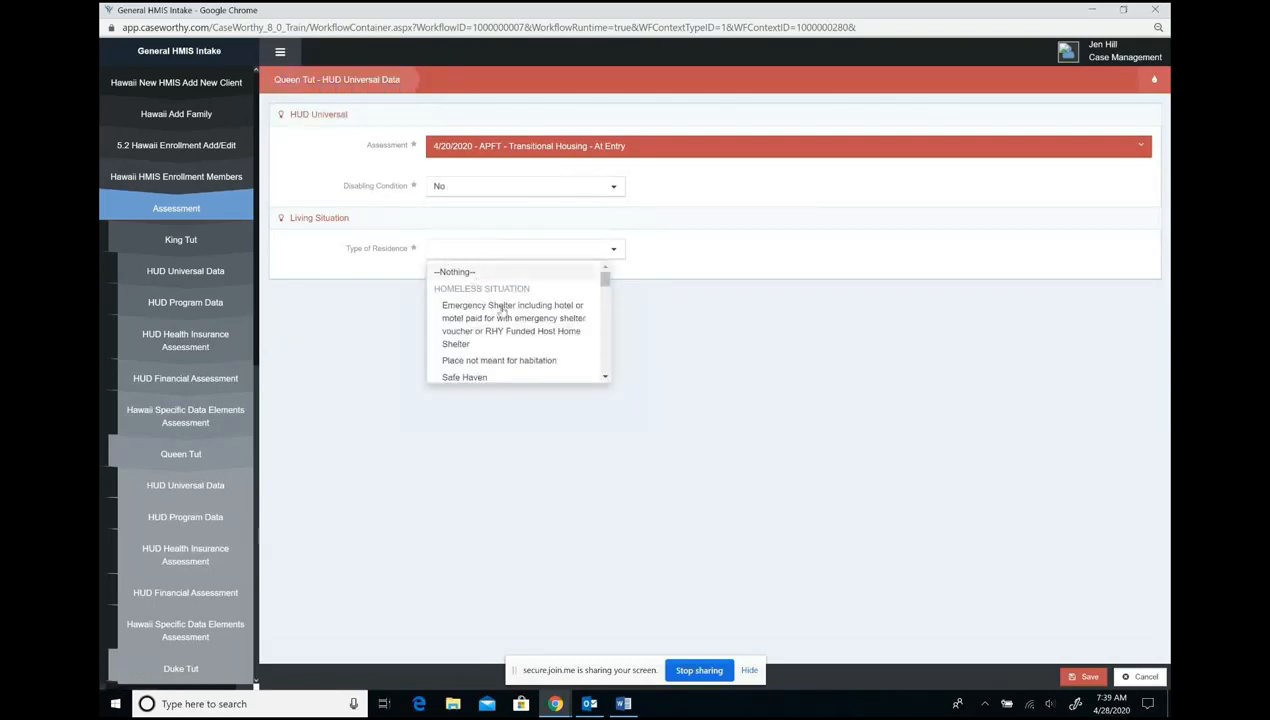
left_click(452, 340)
- Complete the remaining living situation questions in the second family member's HUD Universal Data and save it
left_click(500, 297)
left_click(496, 346)
left_click(491, 331)
left_click(466, 377)
left_click(913, 249)
left_click(901, 330)
left_click(893, 324)
left_click(878, 383)
left_click(1087, 677)
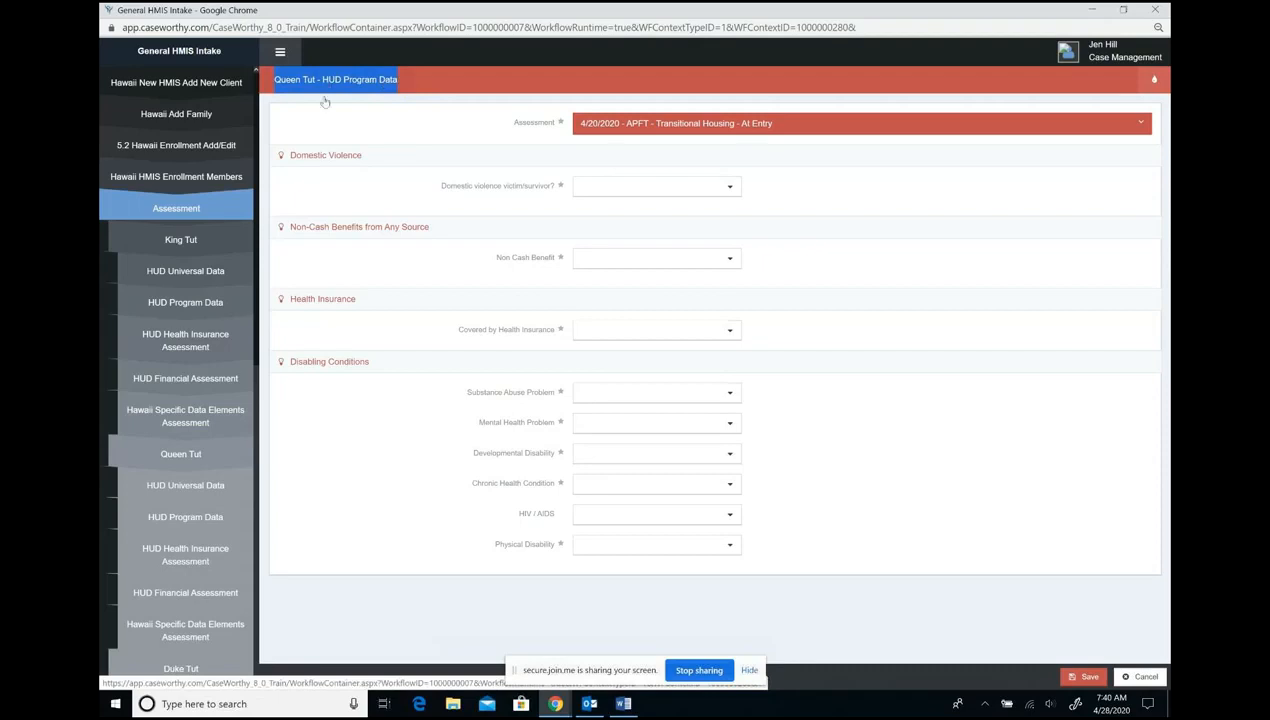
- Look over the remaining family members' assessments in the workflow outline and exit the intake to the Program Enrollment list
scroll(195, 441, "down", 2)
scroll(195, 441, "down", 3)
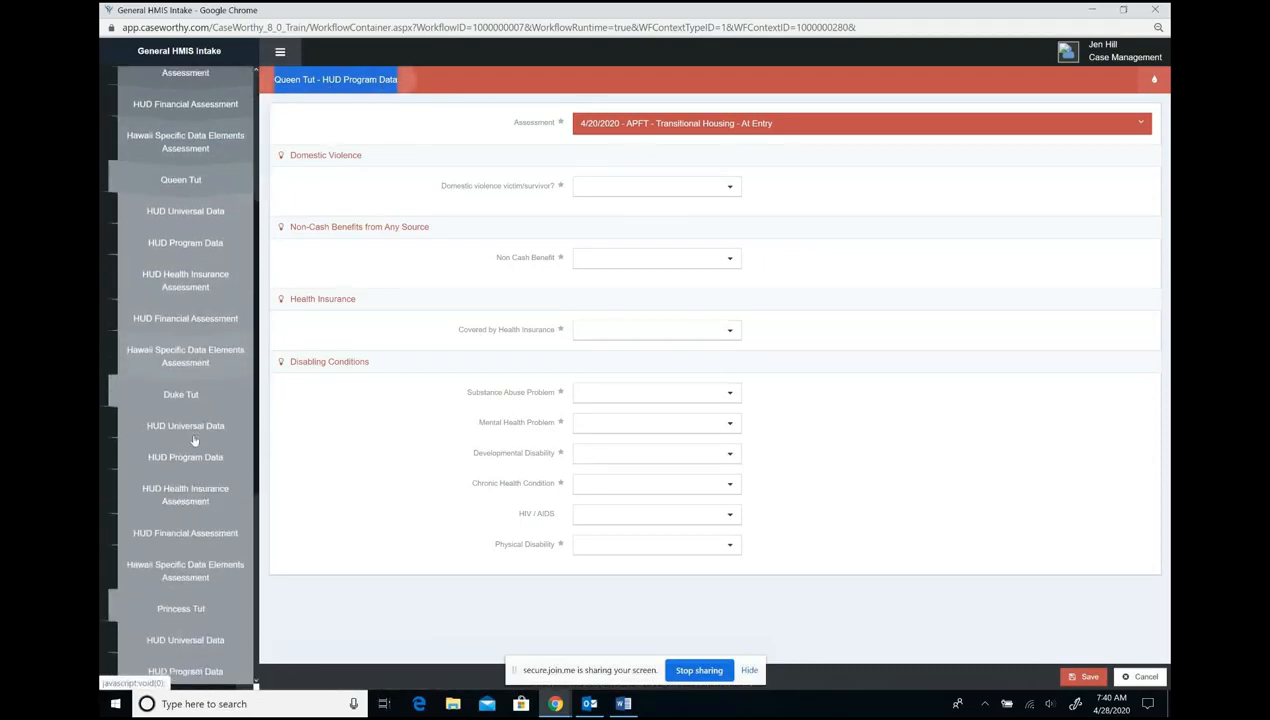
scroll(192, 441, "down", 1)
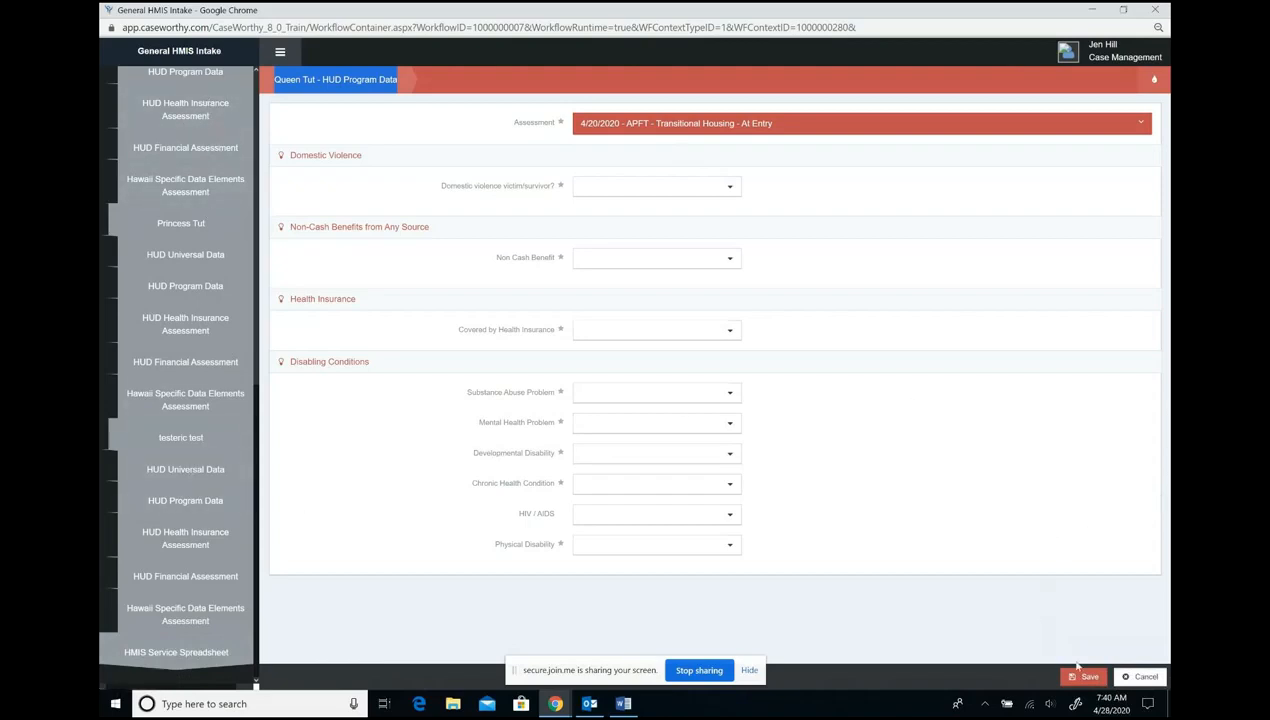
mouse_move(1153, 80)
left_click(1153, 176)
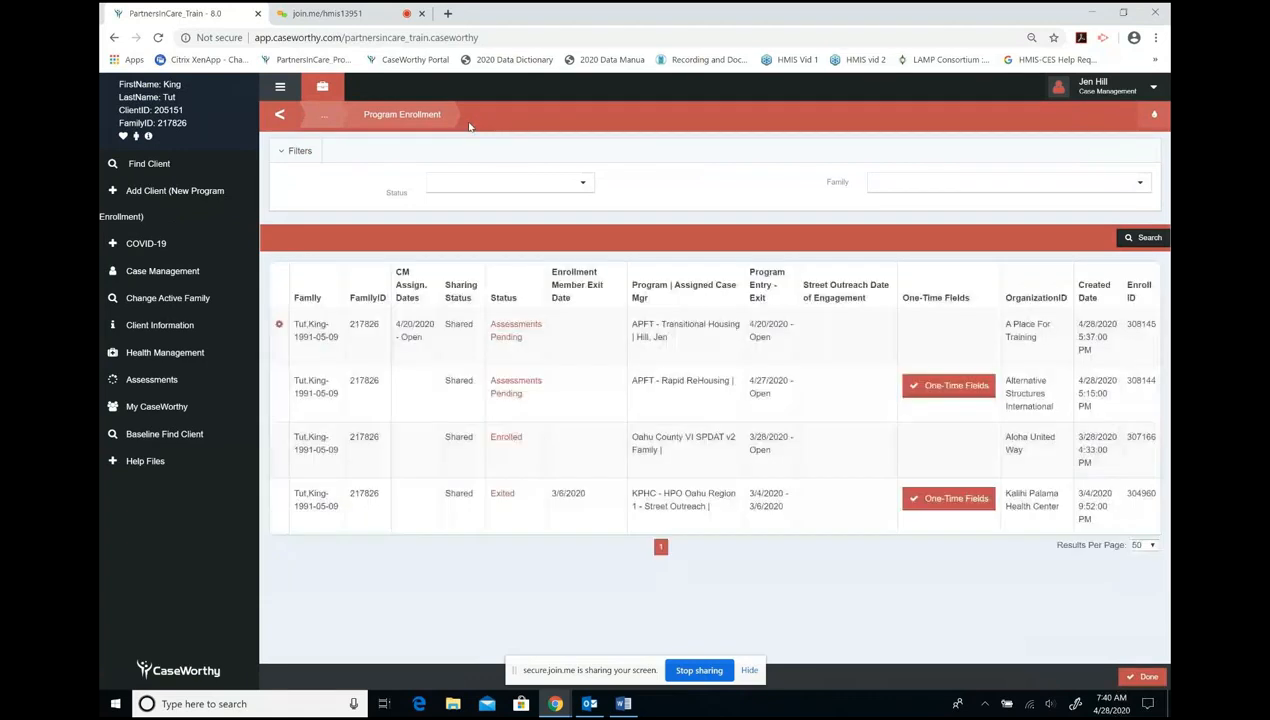
- Check the status of the pending and enrolled programs and the program entry date of APFT - Transitional Housing
left_click_drag(526, 346, 482, 335)
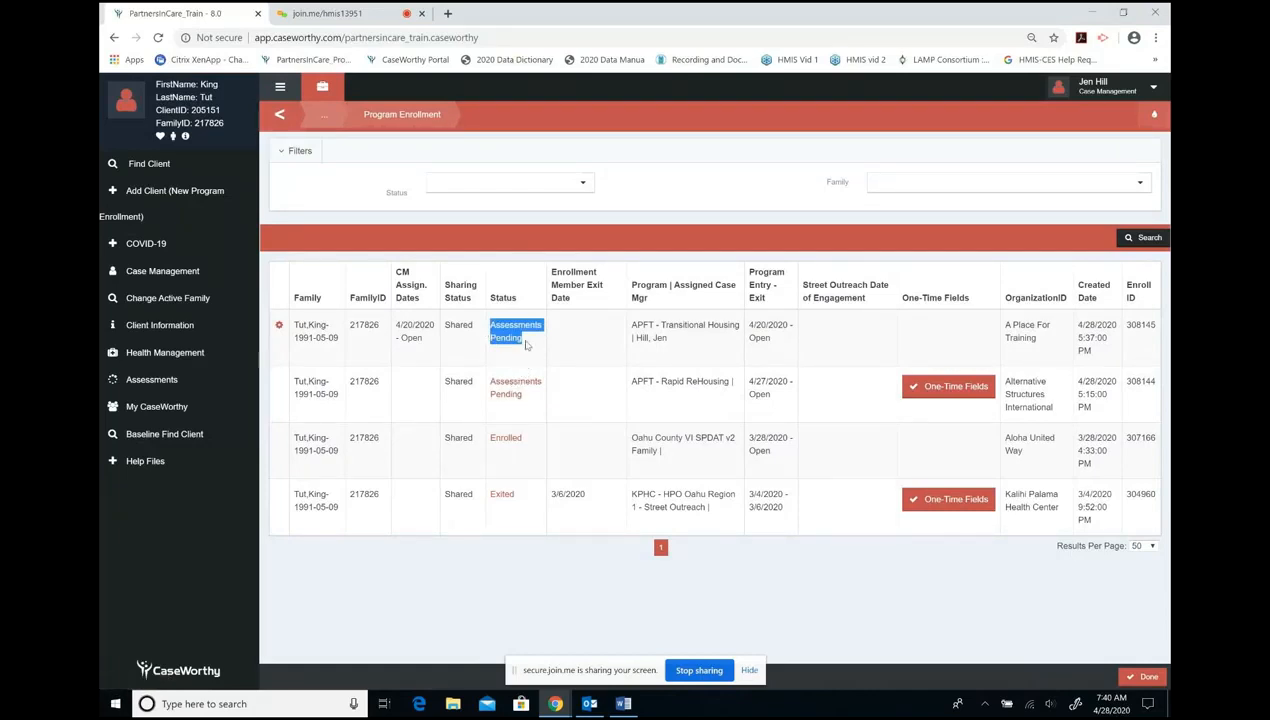
left_click_drag(527, 443, 486, 444)
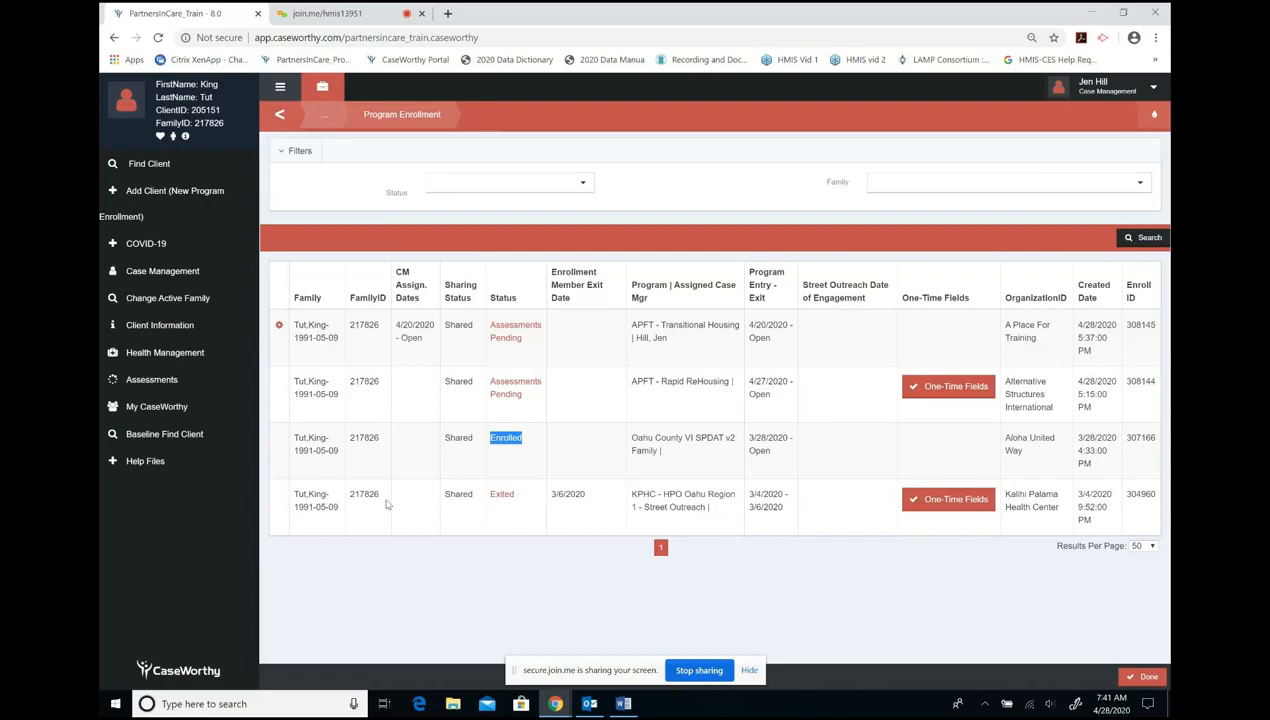
left_click(751, 325)
left_click_drag(751, 325, 787, 325)
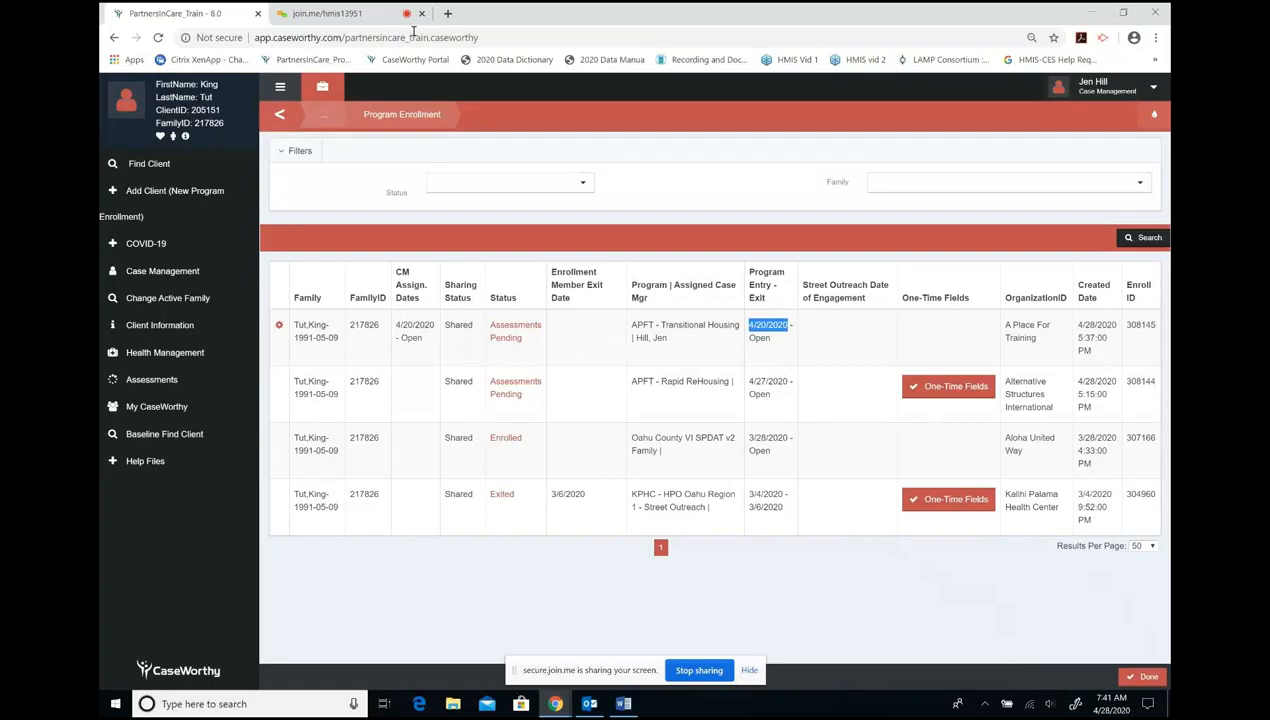
- Switch to the join.me meeting and open its additional meeting options
left_click(327, 13)
left_click(706, 93)
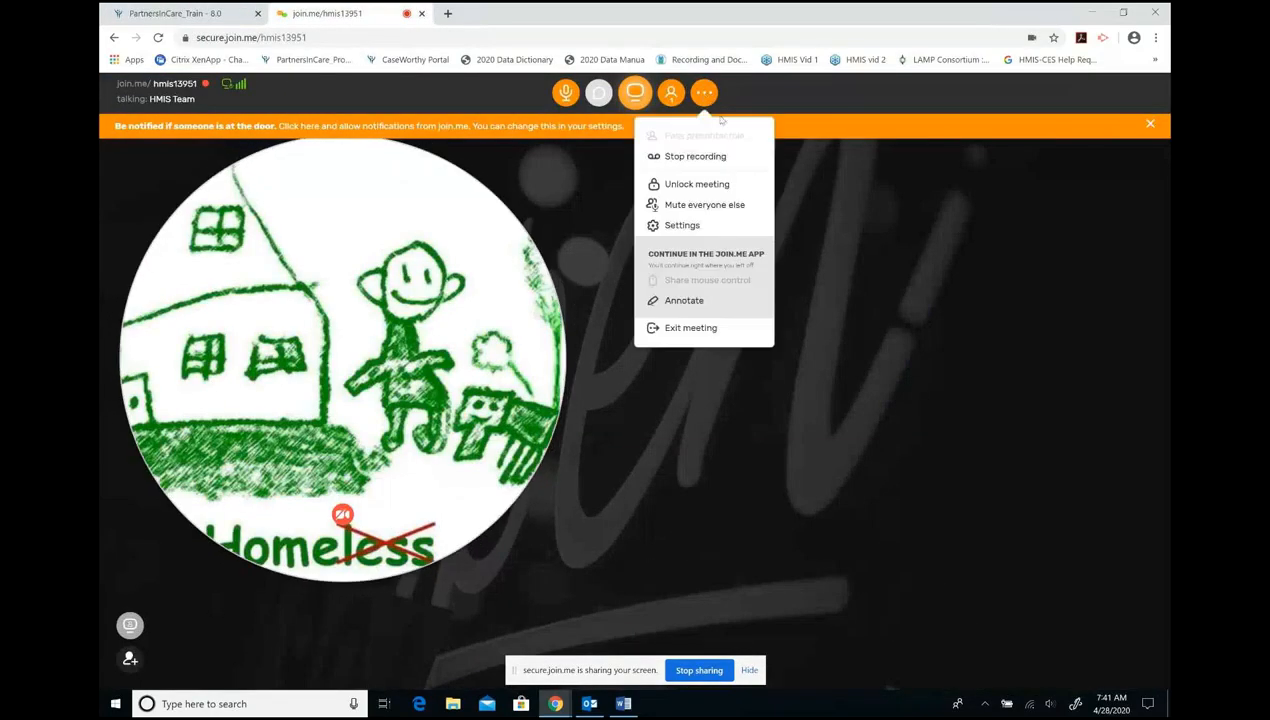